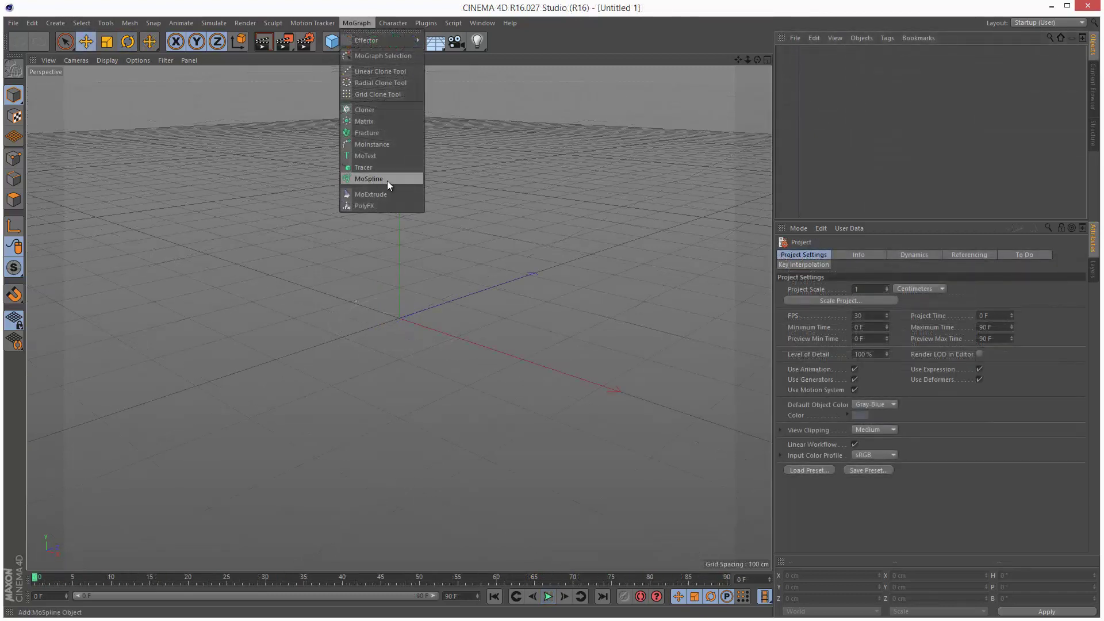
Add a MoSpline object to the new scene.
left_click(381, 180)
left_click_drag(748, 59, 519, 370)
right_click_drag(511, 397, 376, 359, "alt")
left_click_drag(738, 60, 575, 350)
left_click_drag(747, 61, 446, 377)
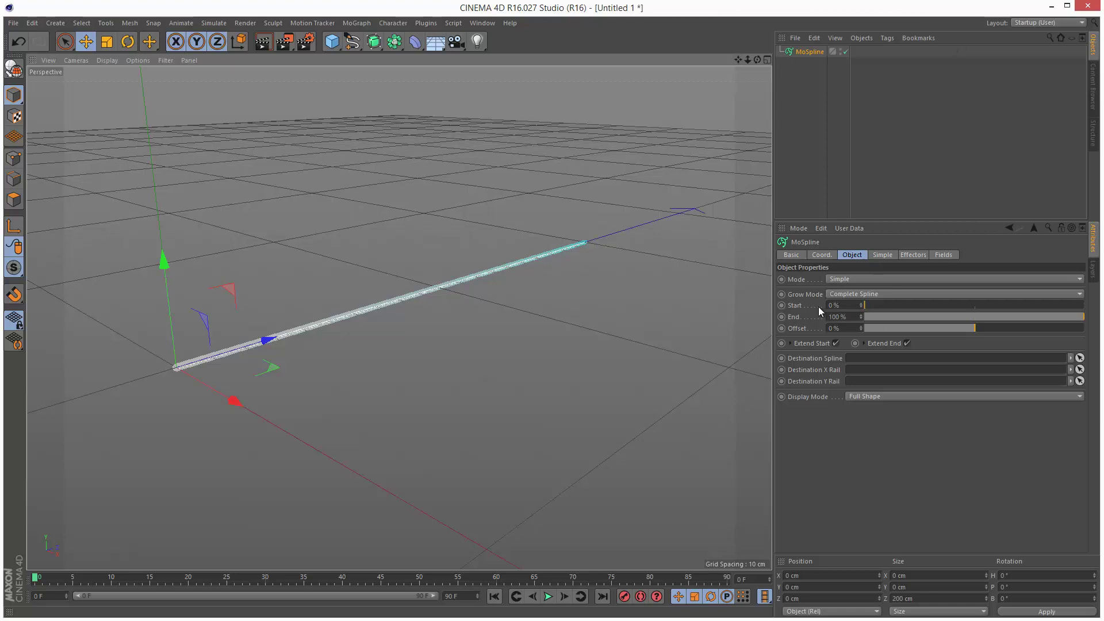
Set the MoSpline's End to 0% and keyframe it at frame 10.
left_click_drag(935, 316, 1085, 317)
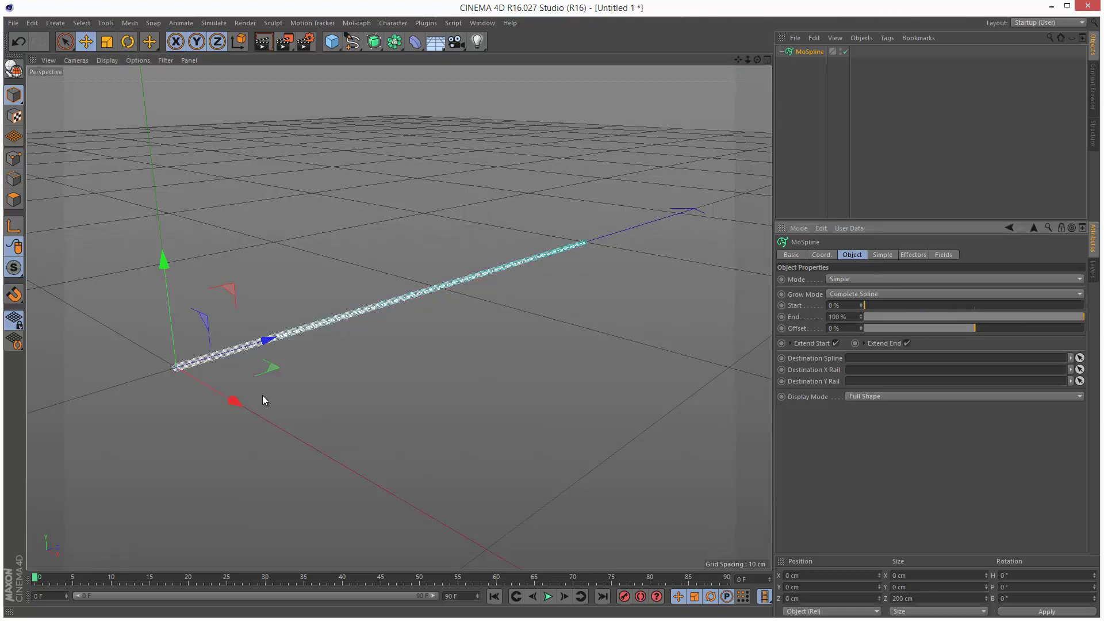
left_click_drag(894, 323, 1086, 313)
left_click_drag(970, 320, 855, 318)
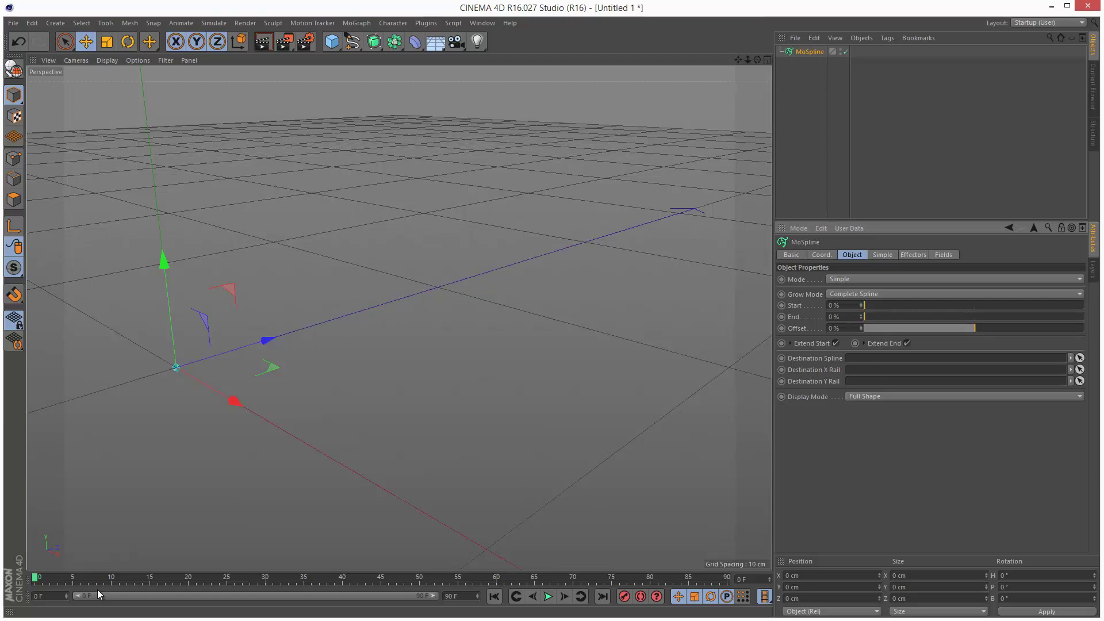
left_click(114, 577)
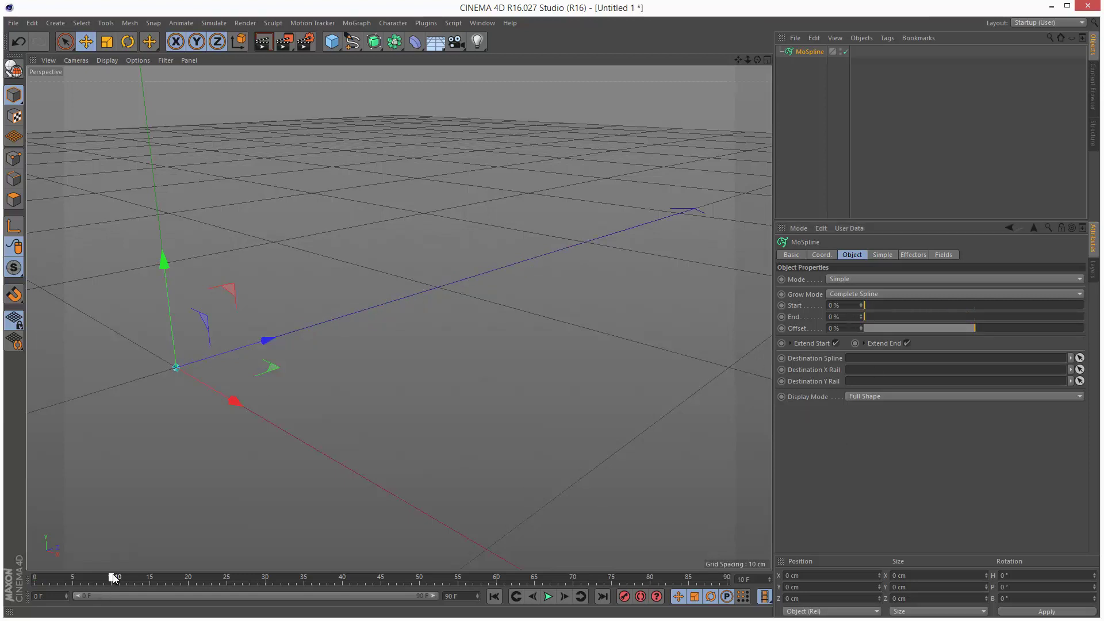
left_click(781, 317)
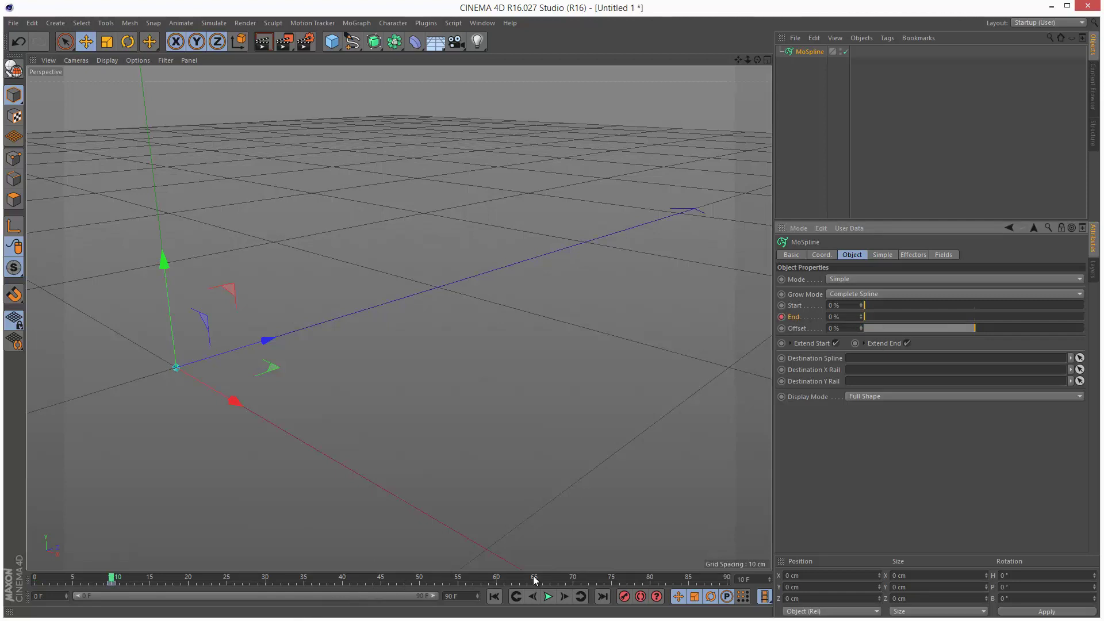
Keyframe the MoSpline's End at 100% on frame 60 and scrub the timeline to preview the growth.
left_click(495, 582)
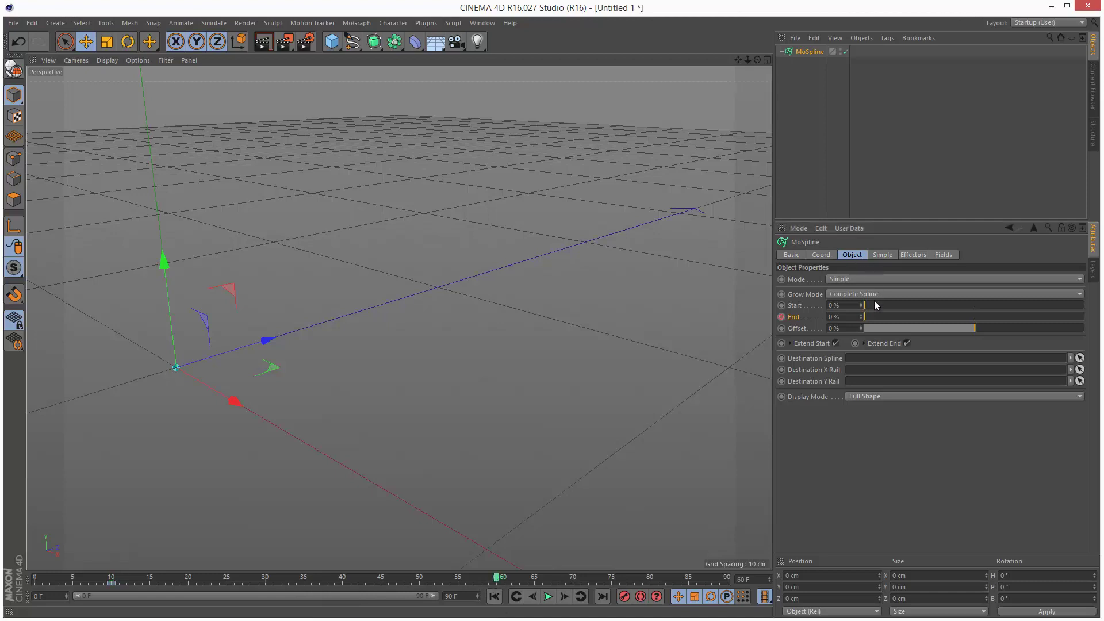
left_click_drag(870, 317, 1093, 327)
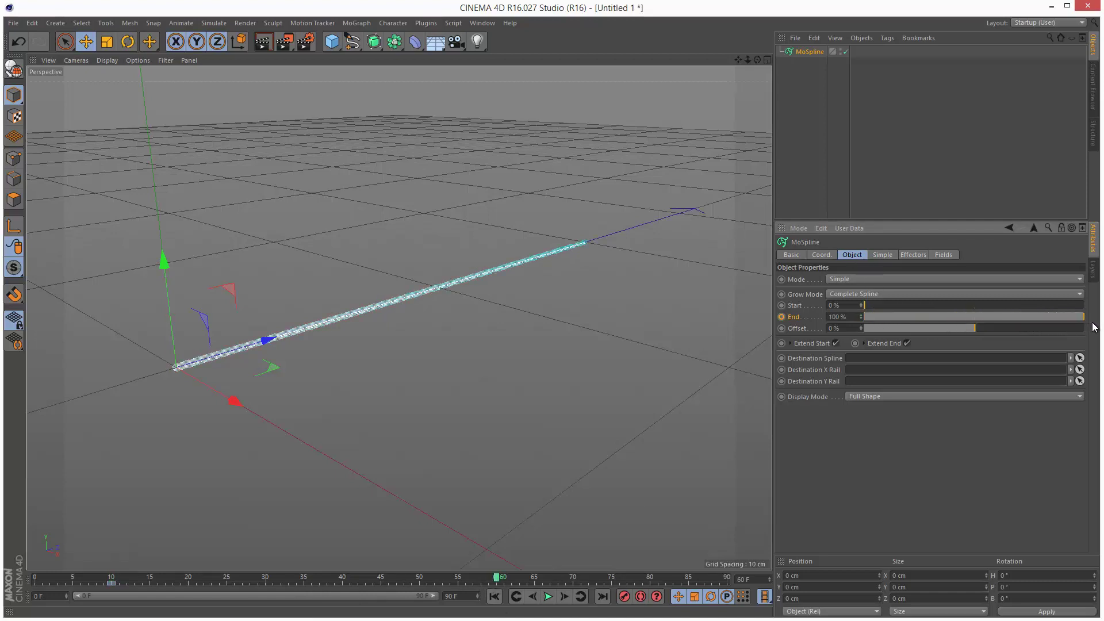
left_click(782, 317)
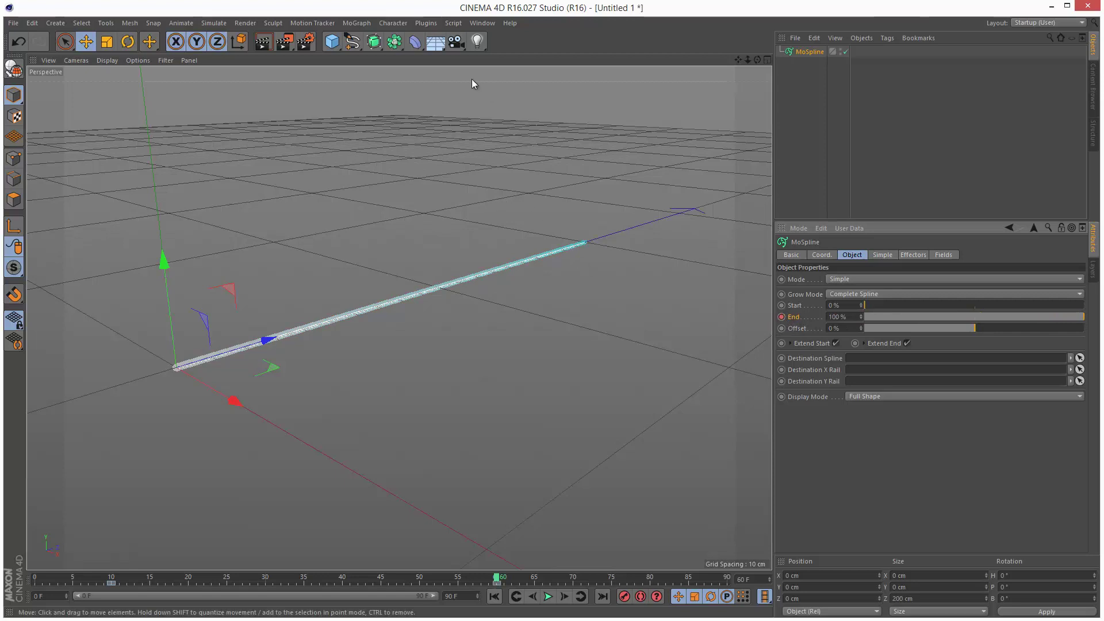
left_click(781, 317, "shift")
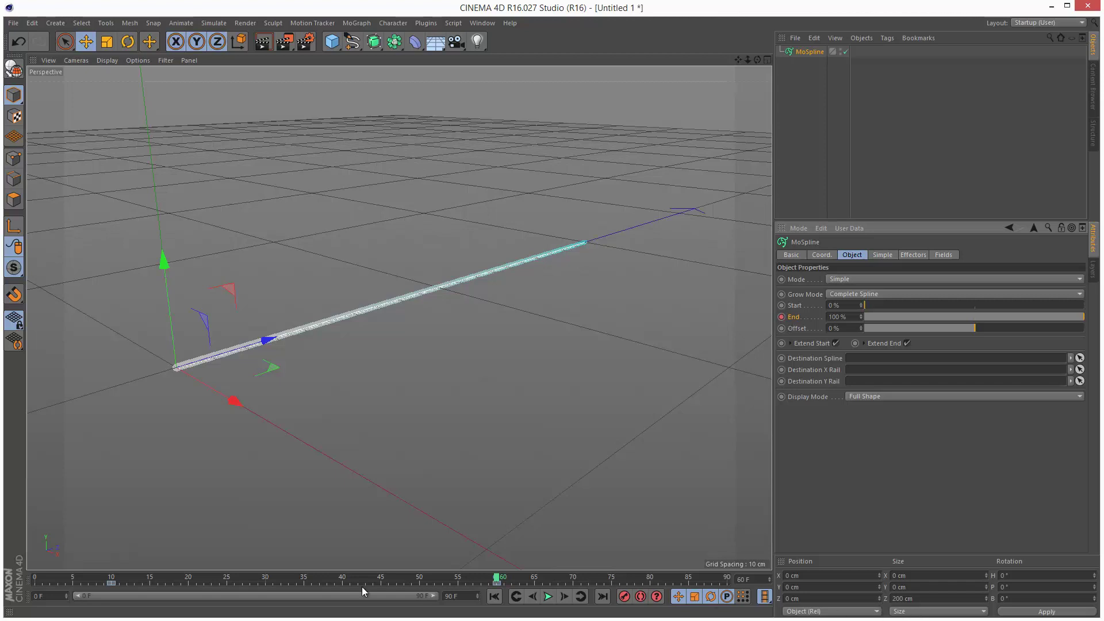
left_click_drag(97, 578, 596, 581)
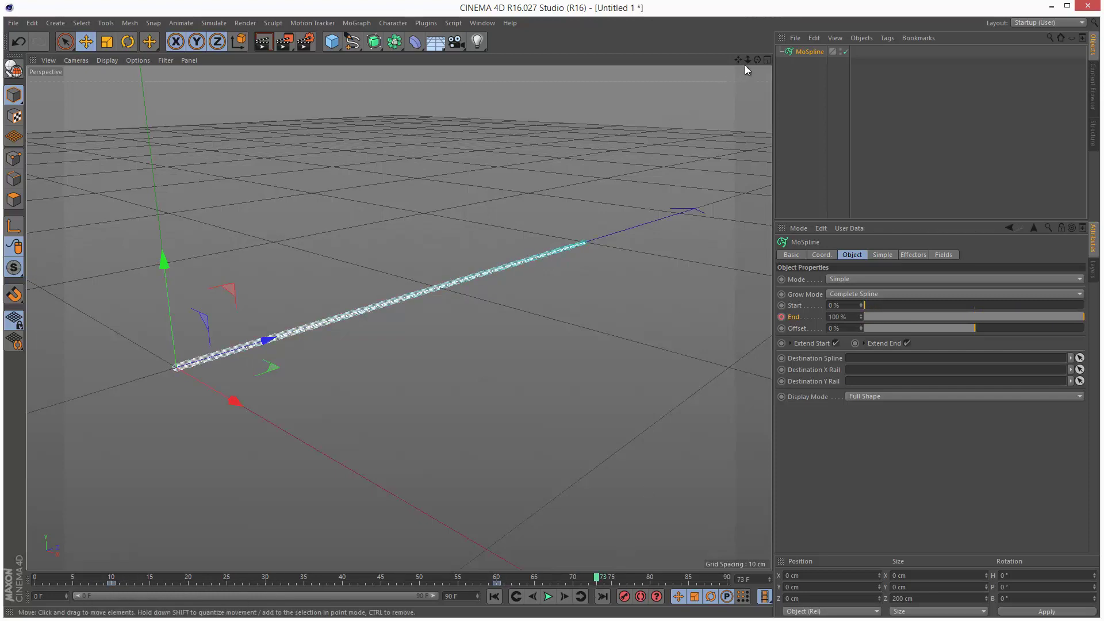
Test-render the viewport with only the MoSpline in the scene, and reselect the MoSpline.
left_click_drag(747, 61, 403, 403)
left_click(875, 96)
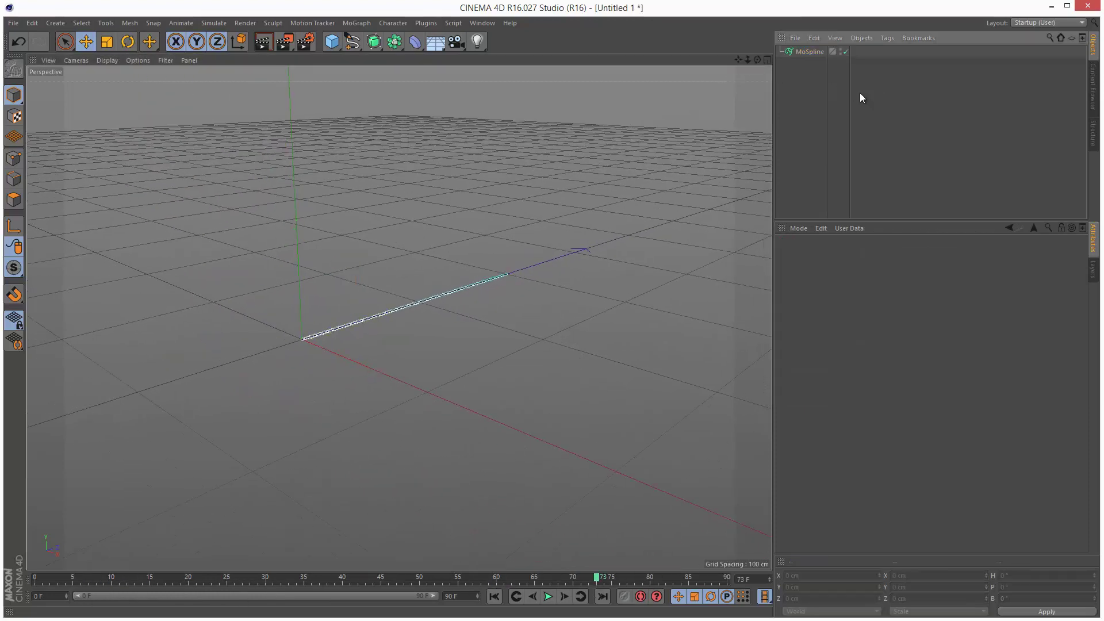
left_click(819, 53)
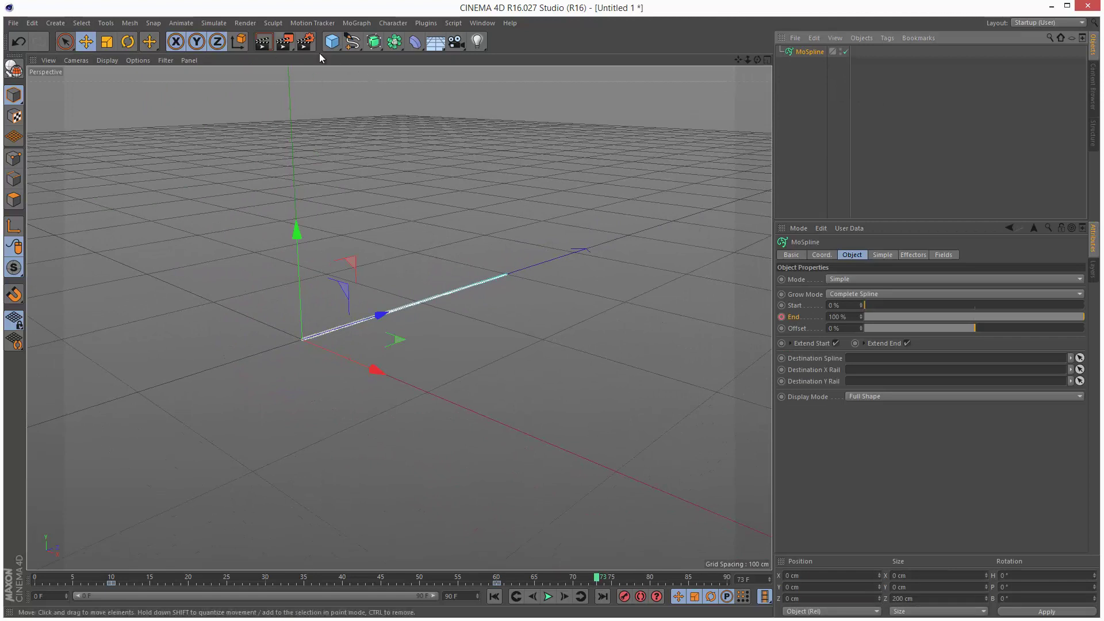
left_click(265, 47)
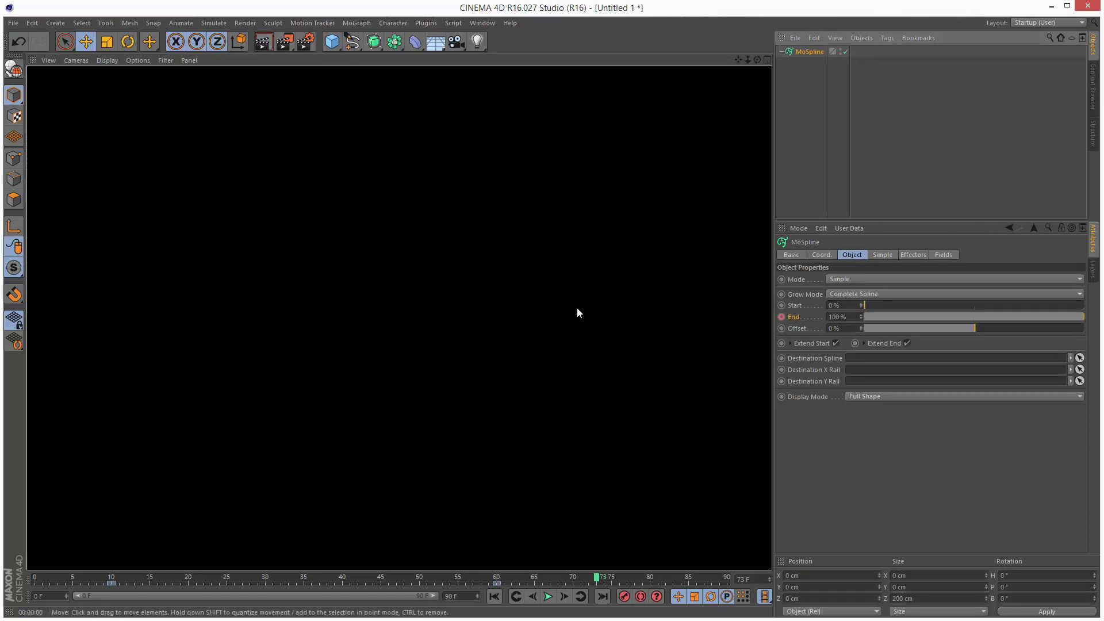
left_click(855, 99)
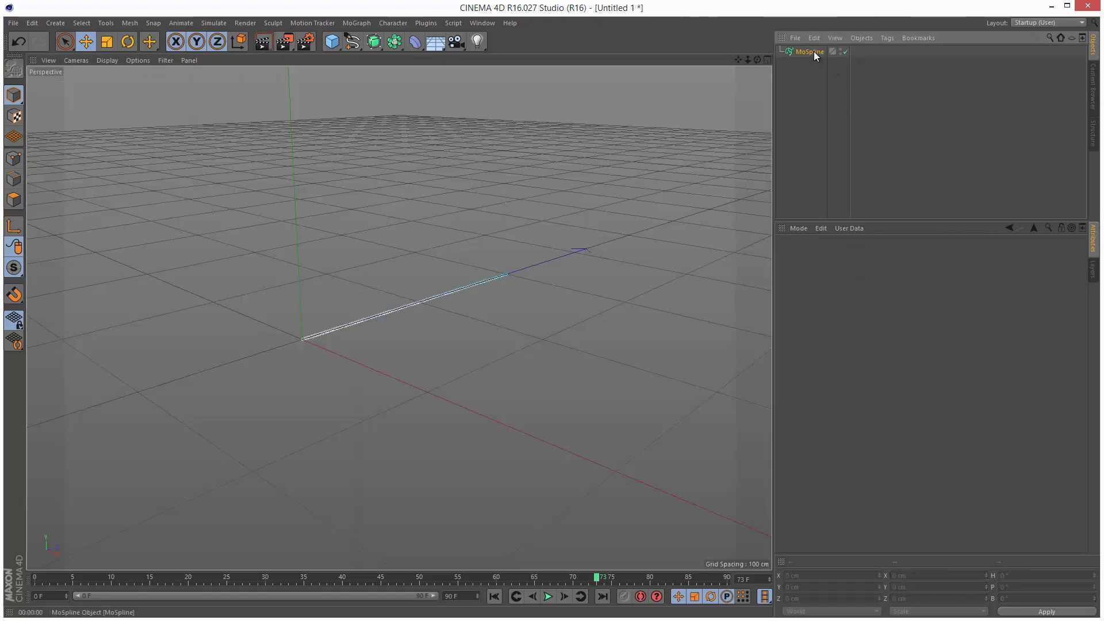
left_click(813, 51)
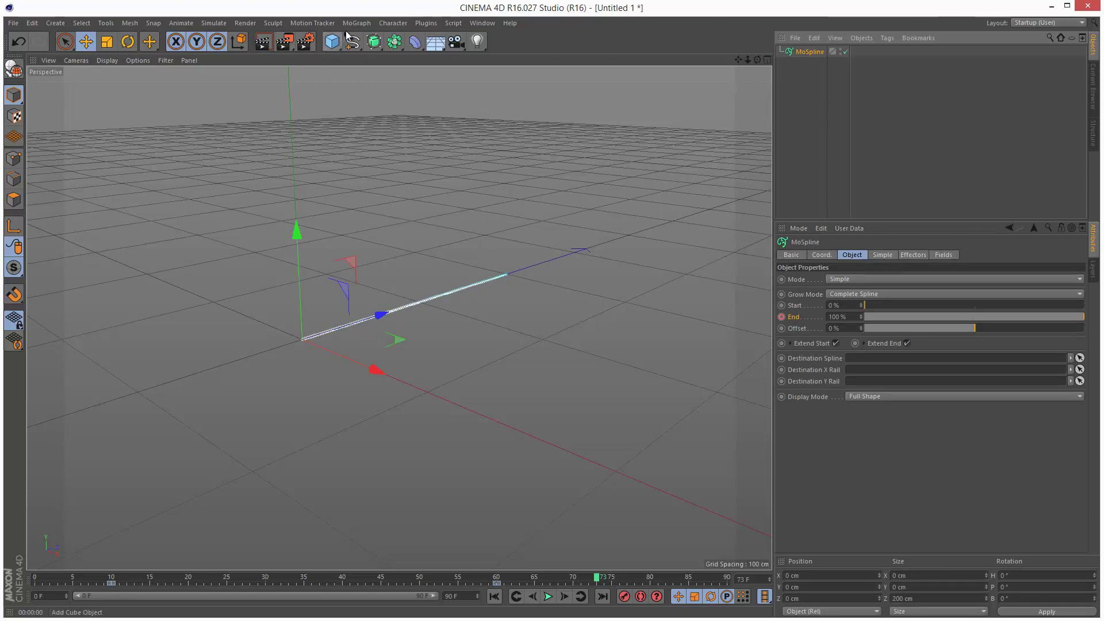
Add a Sweep object and make the MoSpline its child.
left_click(375, 42)
left_click(444, 99)
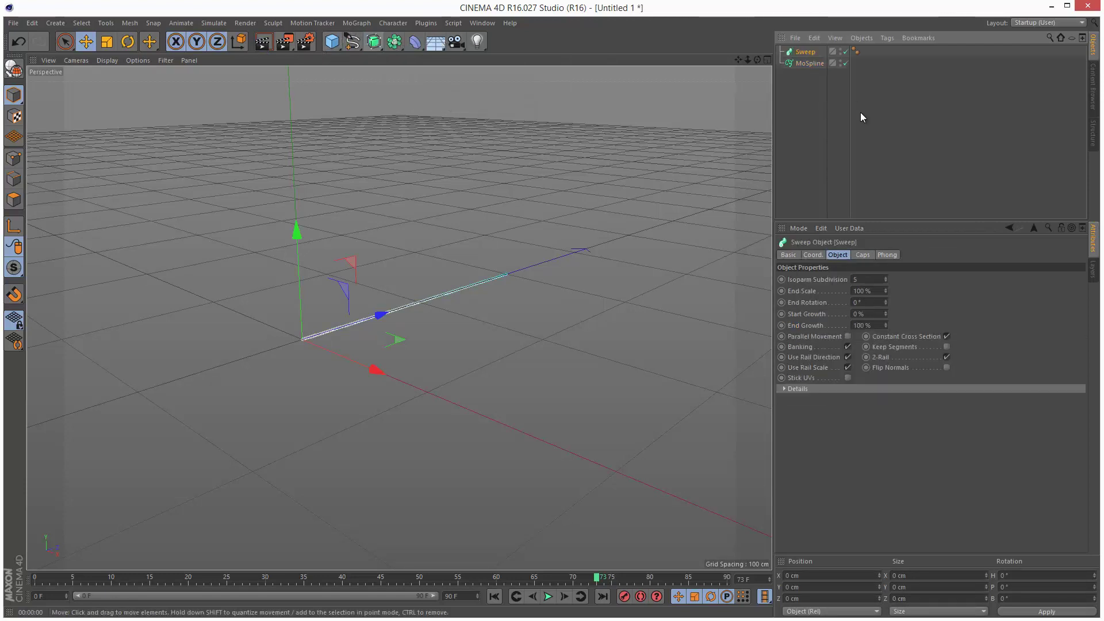
left_click_drag(807, 64, 796, 55)
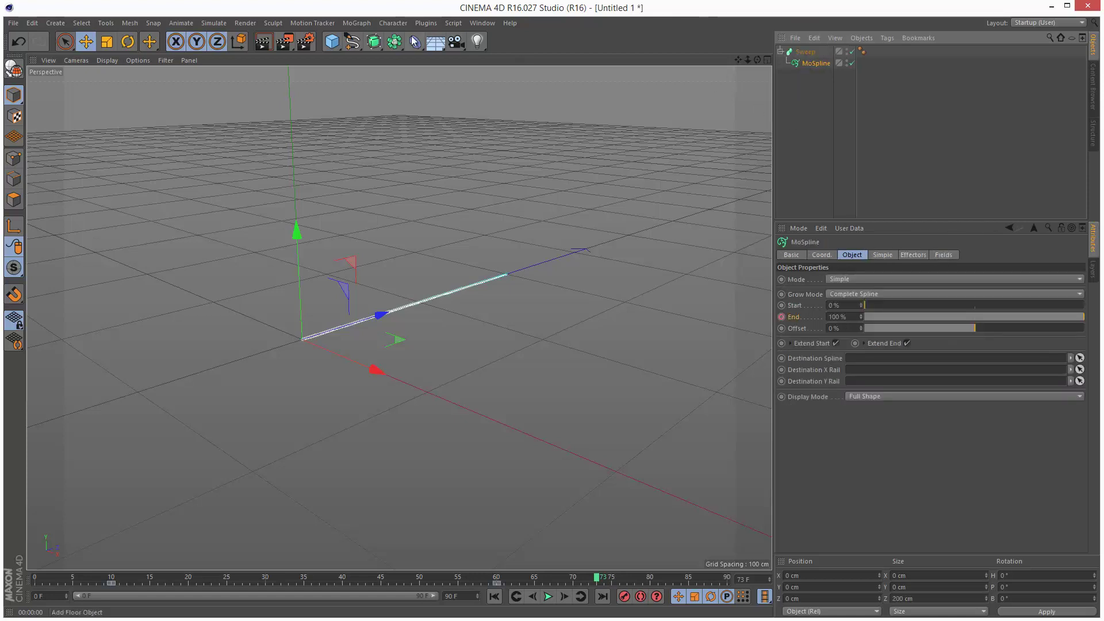
Add a Circle spline inside the Sweep above the MoSpline, and test-render the resulting tube.
left_click(336, 44)
left_click(350, 41)
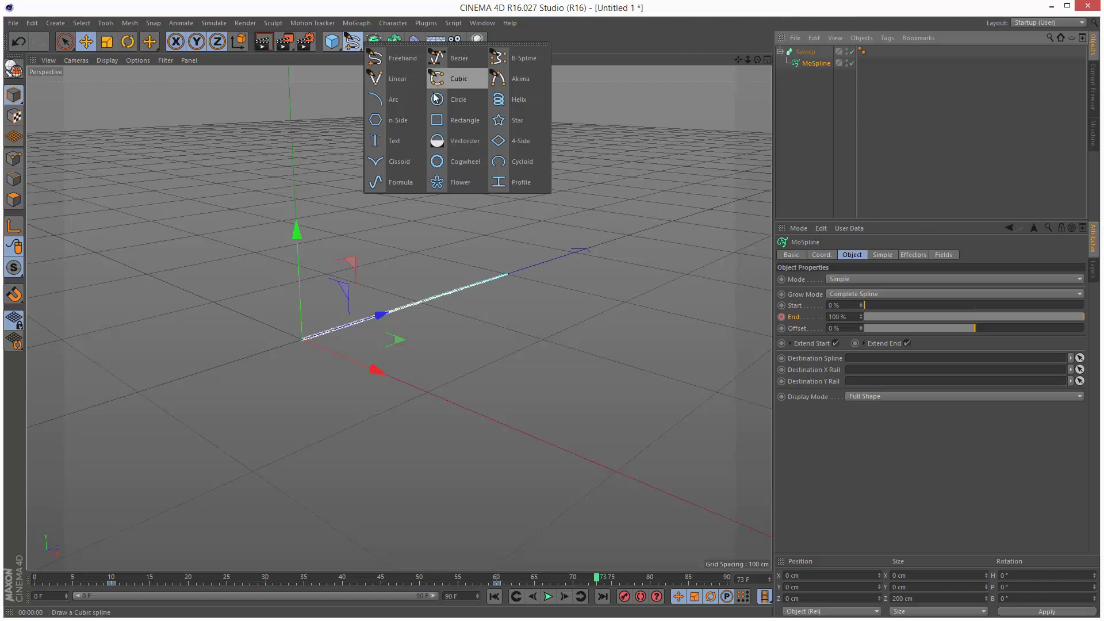
left_click(457, 79)
left_click_drag(808, 71, 807, 72)
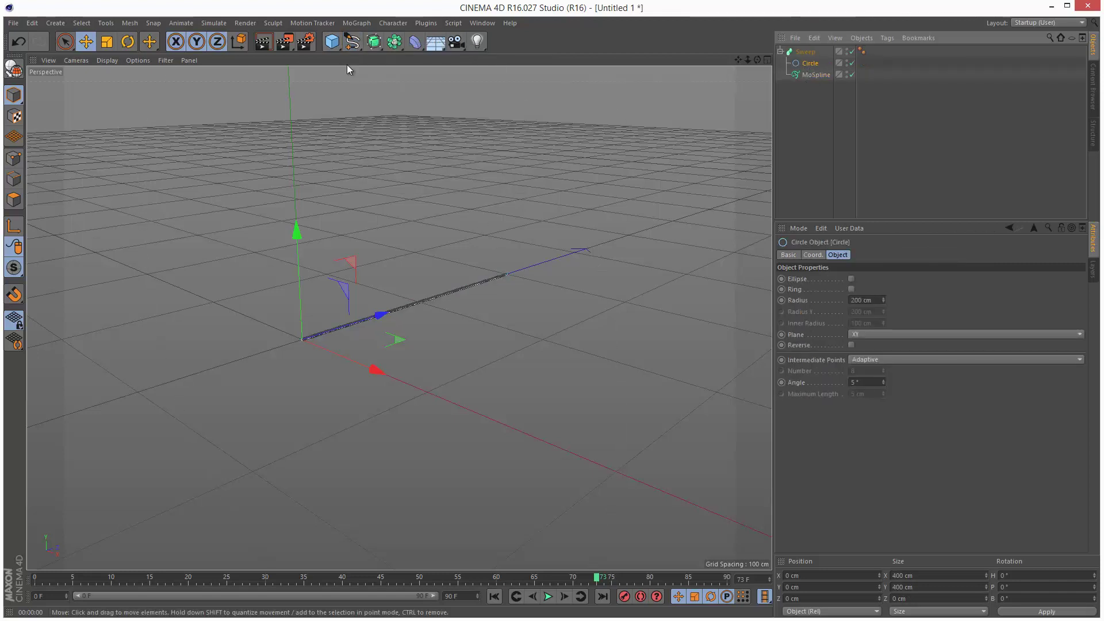
left_click(262, 43)
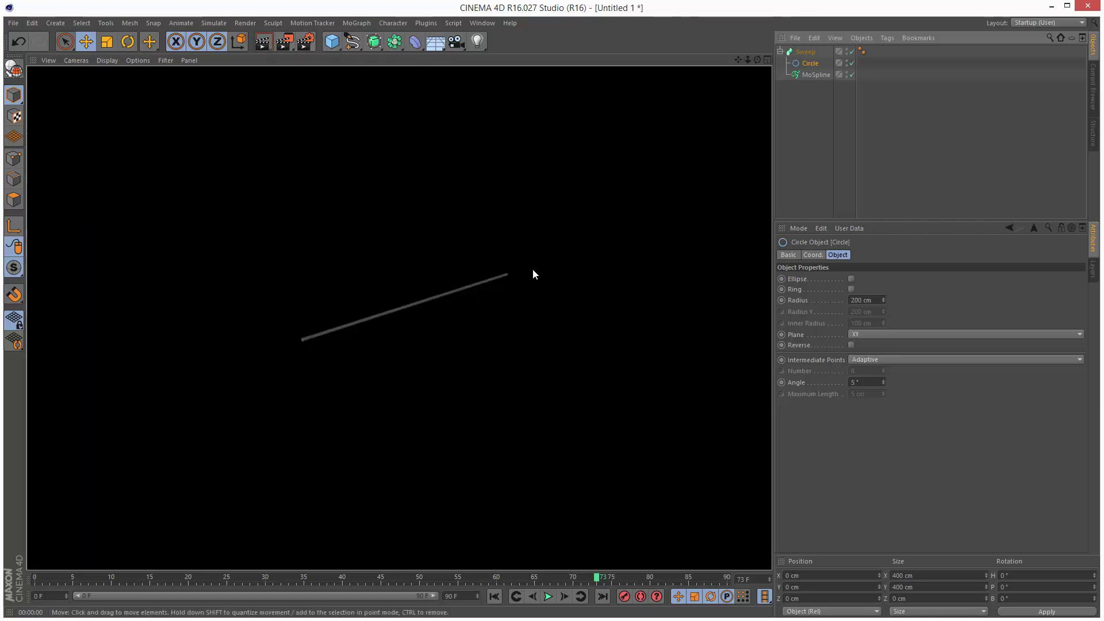
left_click(874, 101)
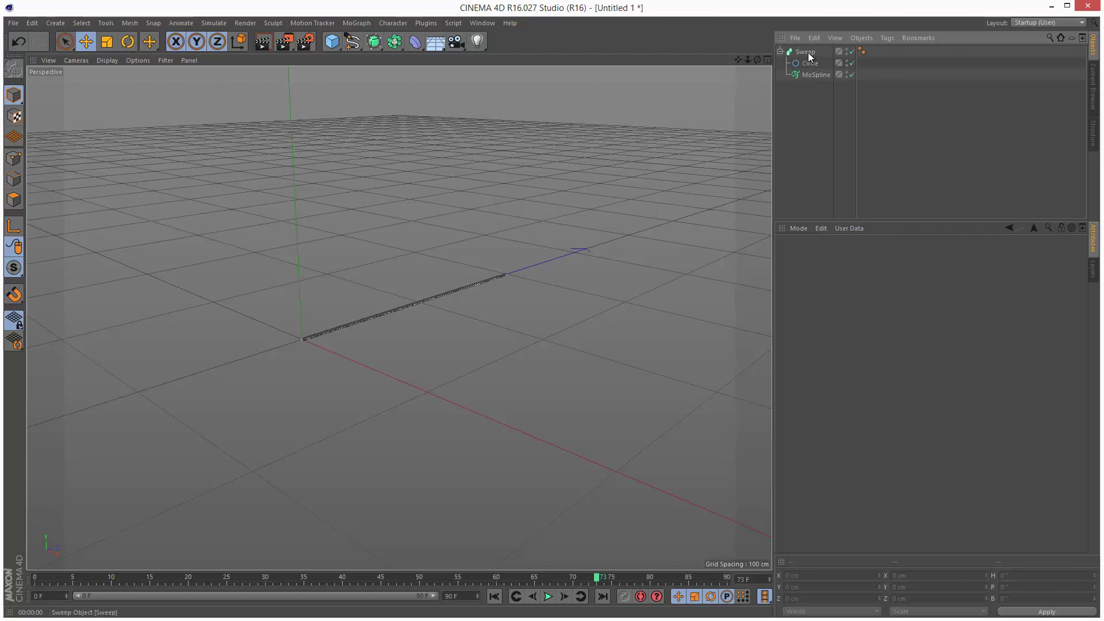
Add a Bend deformer below the Sweep and group both objects under an expanded Null.
left_click(414, 42)
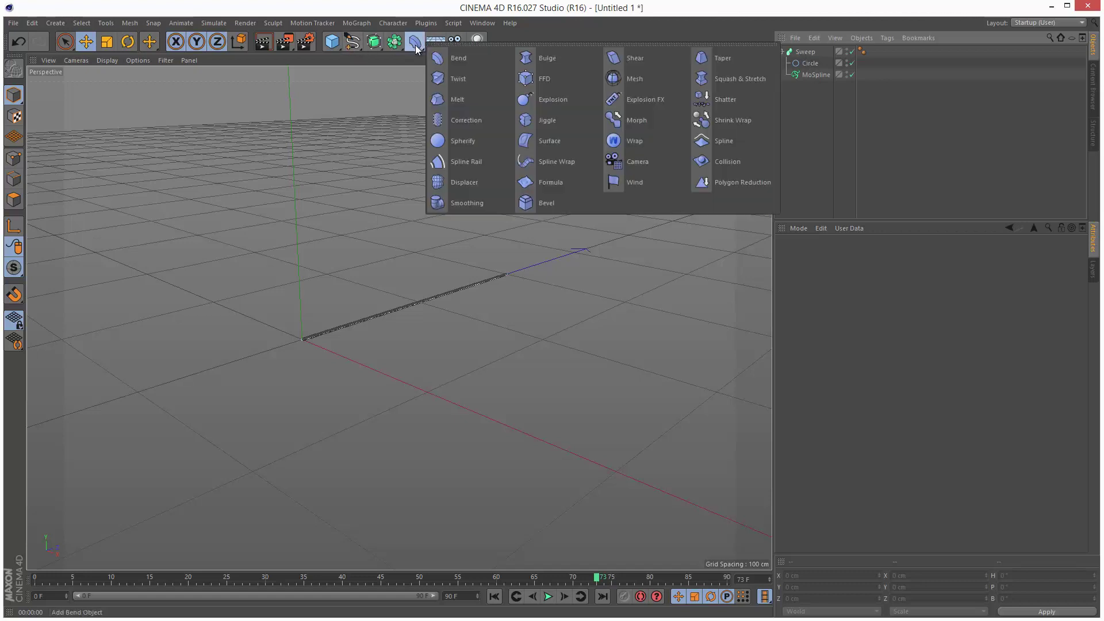
left_click(477, 61)
left_click(780, 63)
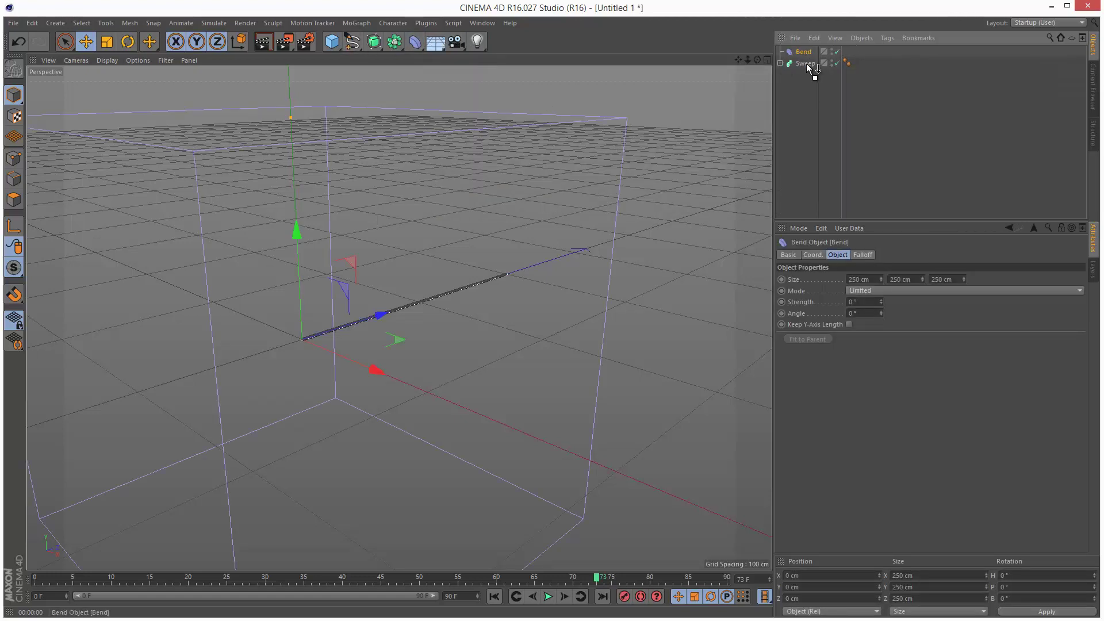
left_click(788, 81)
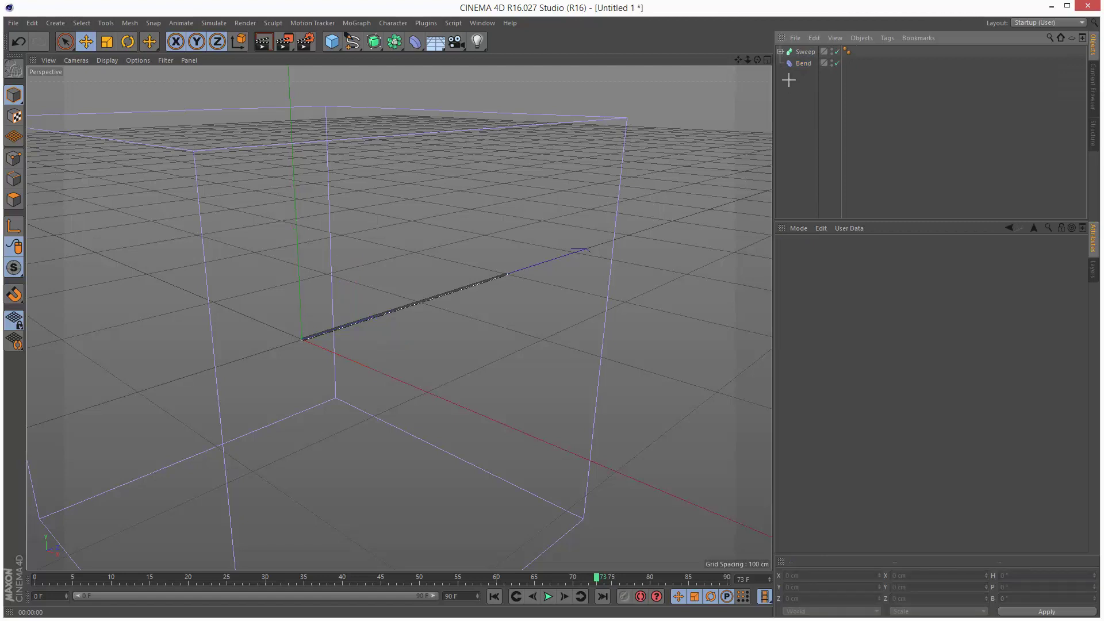
left_click_drag(812, 45, 813, 46)
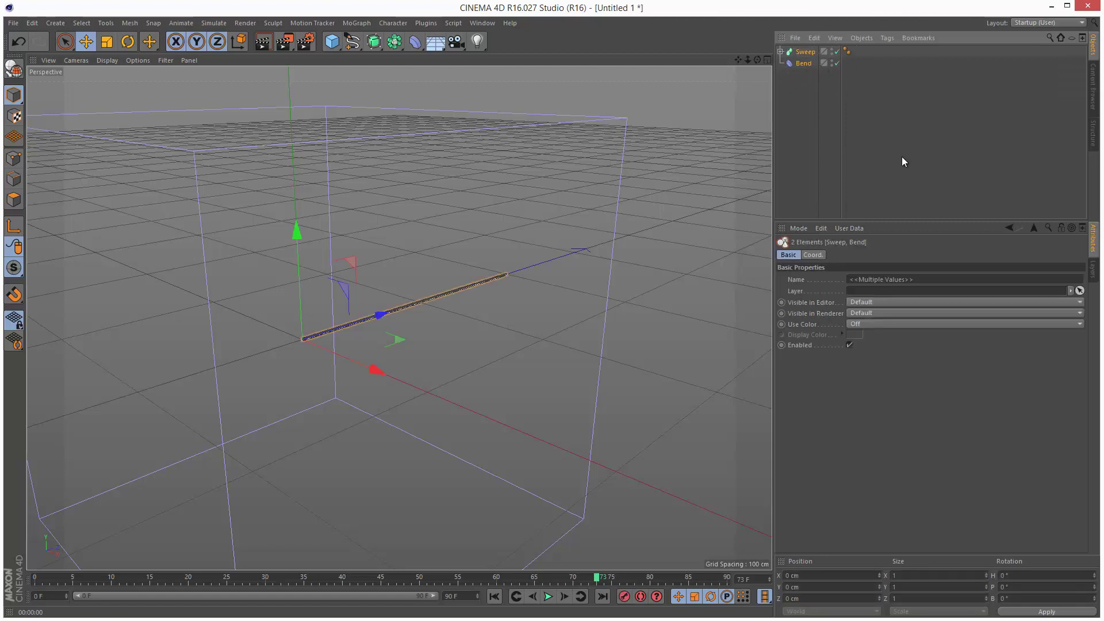
key("alt+g")
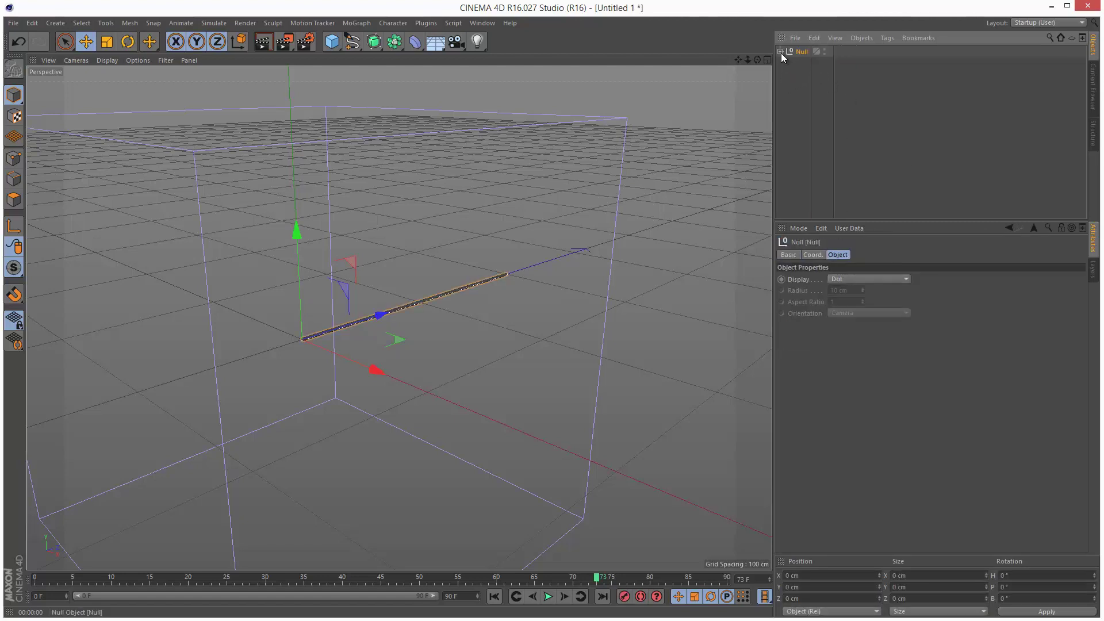
left_click(781, 52)
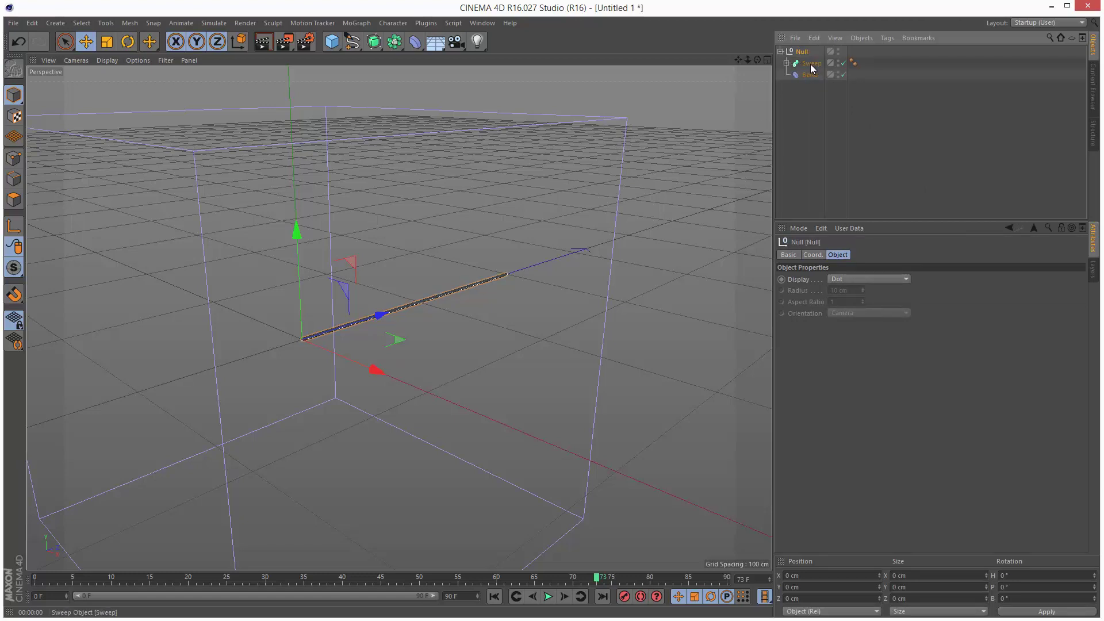
Set the Bend deformer's strength to 42° and rotate it to a pitch of -90°.
left_click(814, 74)
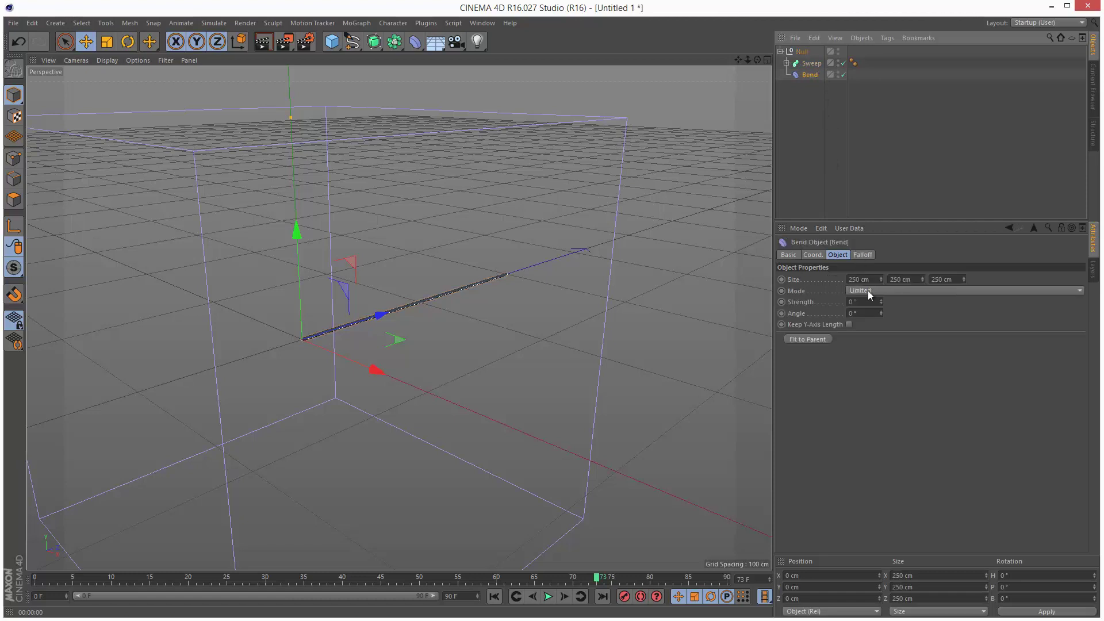
left_click_drag(880, 302, 880, 299)
left_click_drag(748, 60, 575, 350)
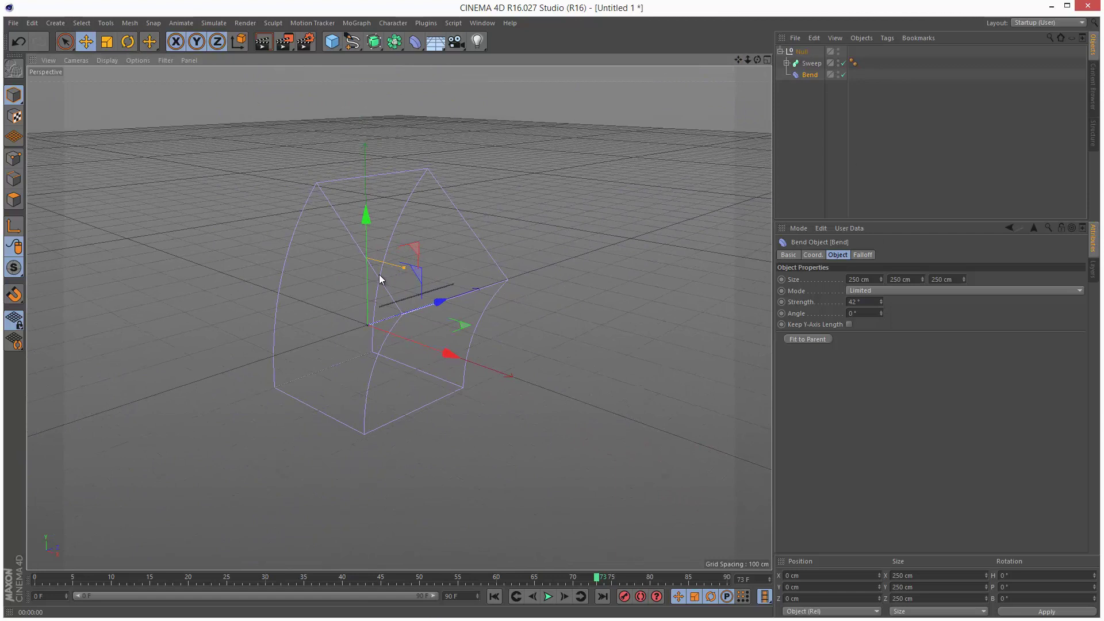
key("r")
left_click_drag(326, 305, 402, 254)
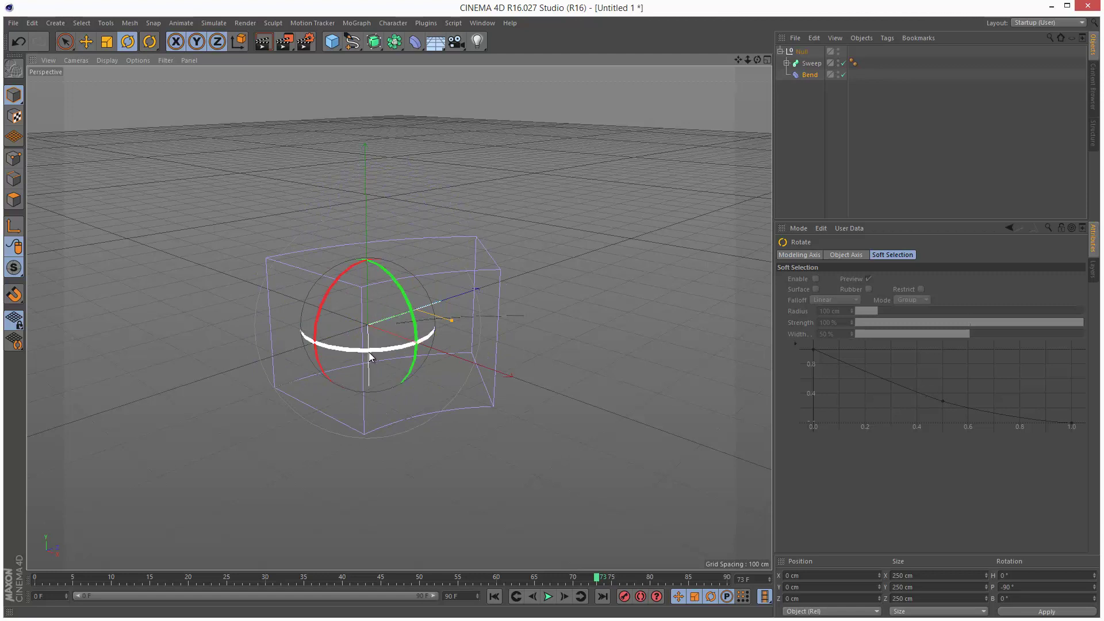
mouse_move(368, 351)
left_mouse_down()
mouse_move(559, 324)
mouse_move(378, 359)
left_mouse_up()
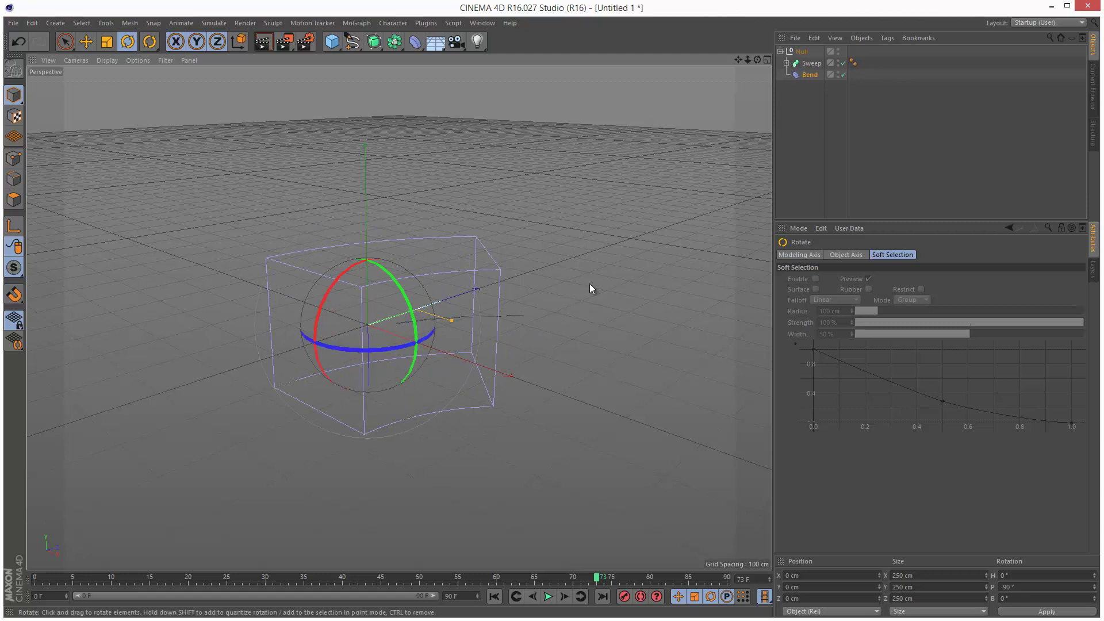
Test-render the bent sweep from a higher viewing angle, and reselect the Bend deformer.
left_click_drag(757, 60, 575, 350)
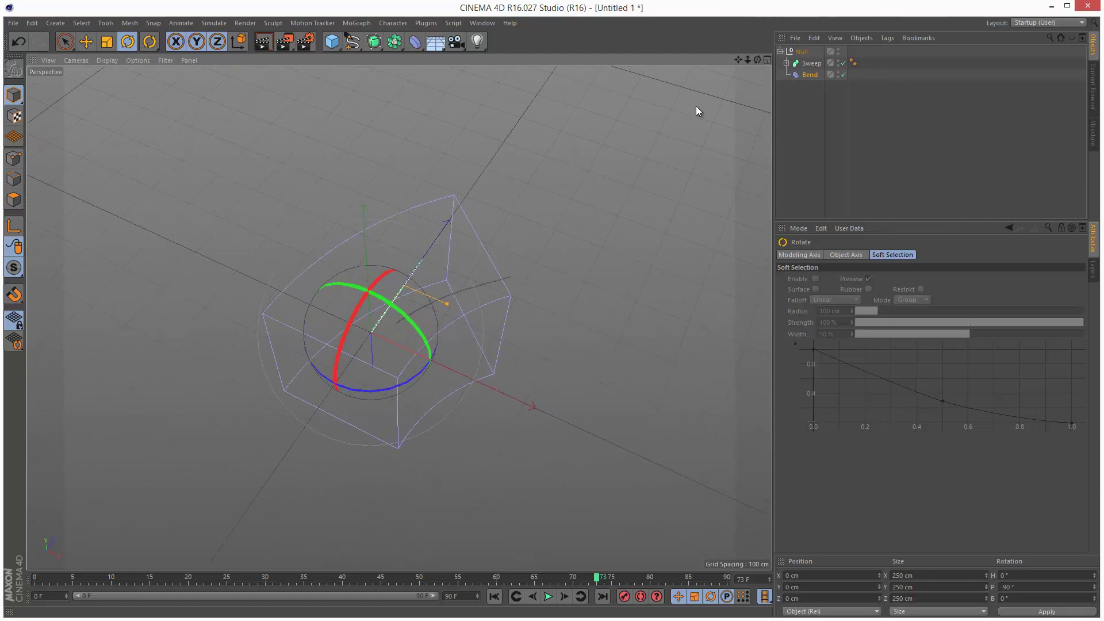
mouse_move(747, 63)
left_mouse_down()
mouse_move(575, 349)
mouse_move(742, 75)
left_mouse_up()
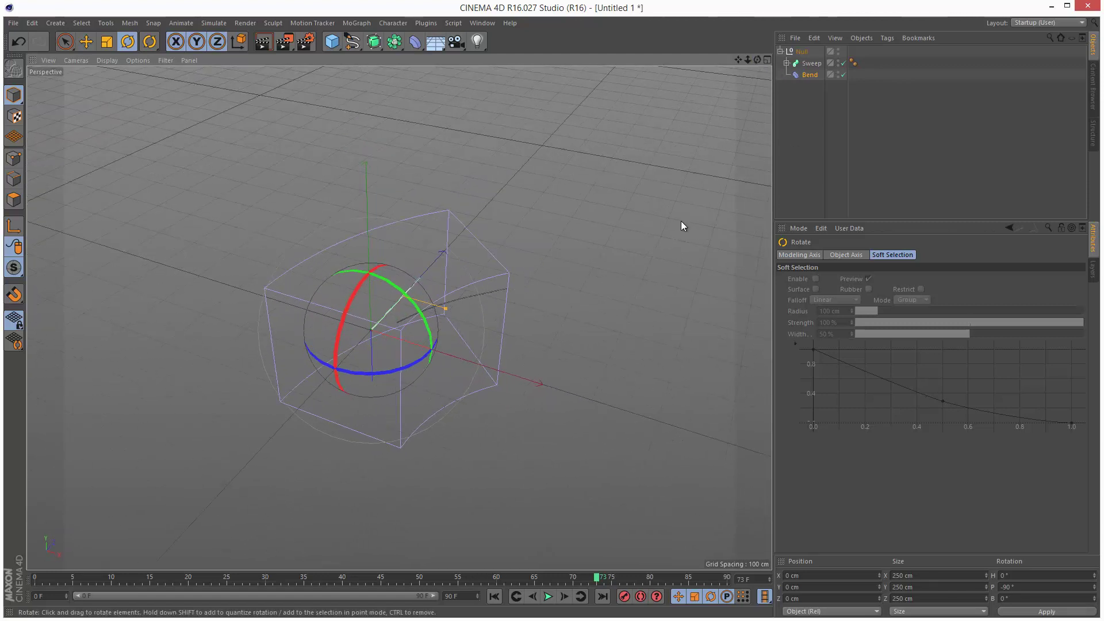
left_click(823, 165)
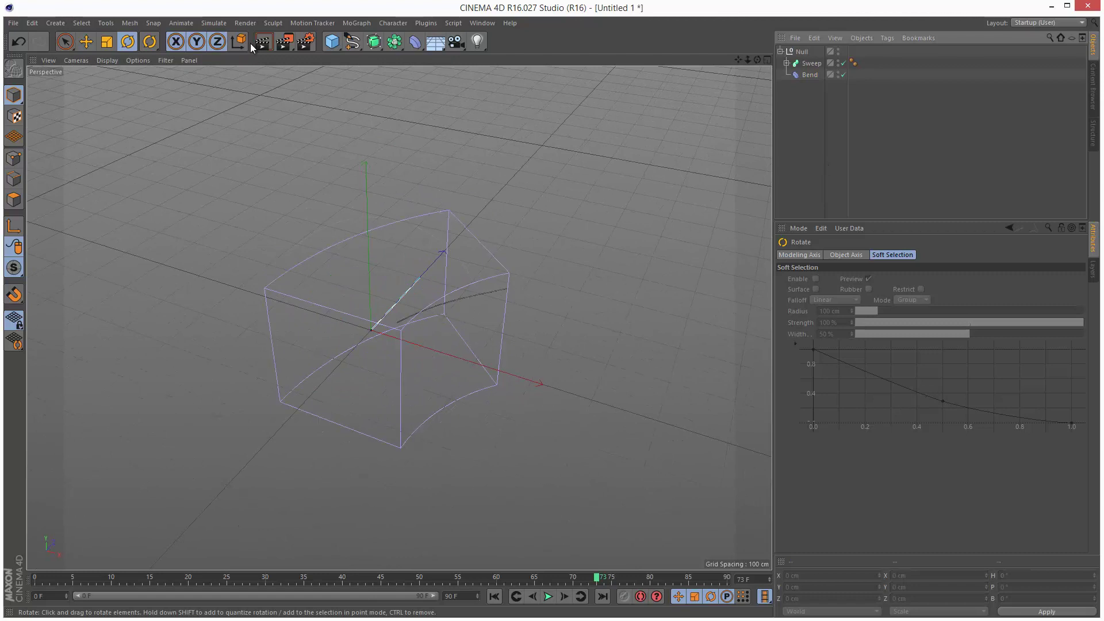
key("ctrl+r")
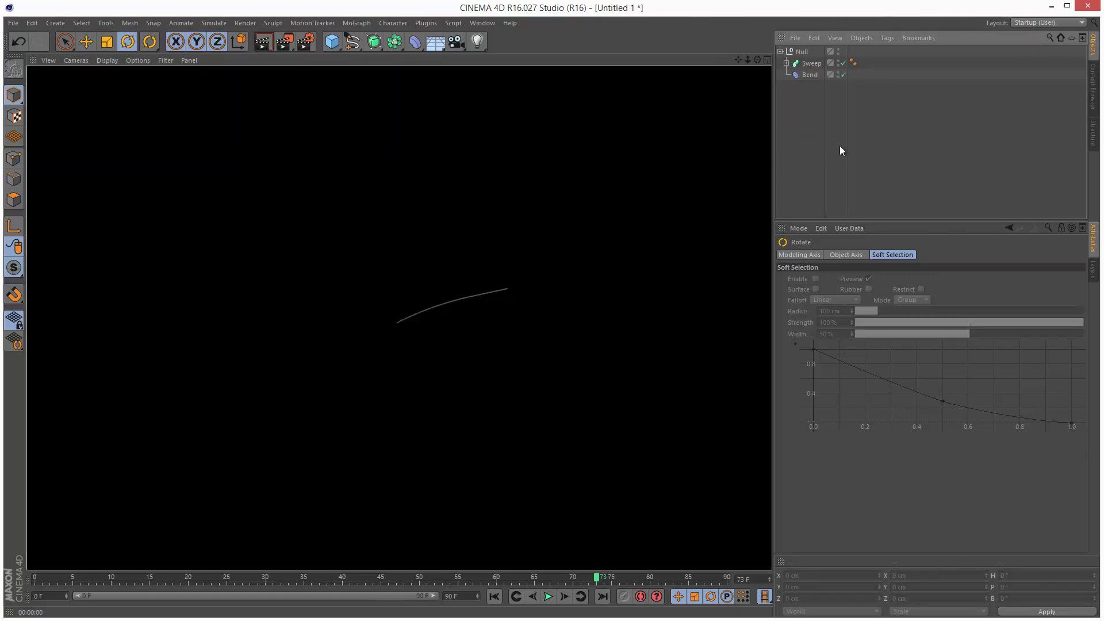
left_click(814, 73)
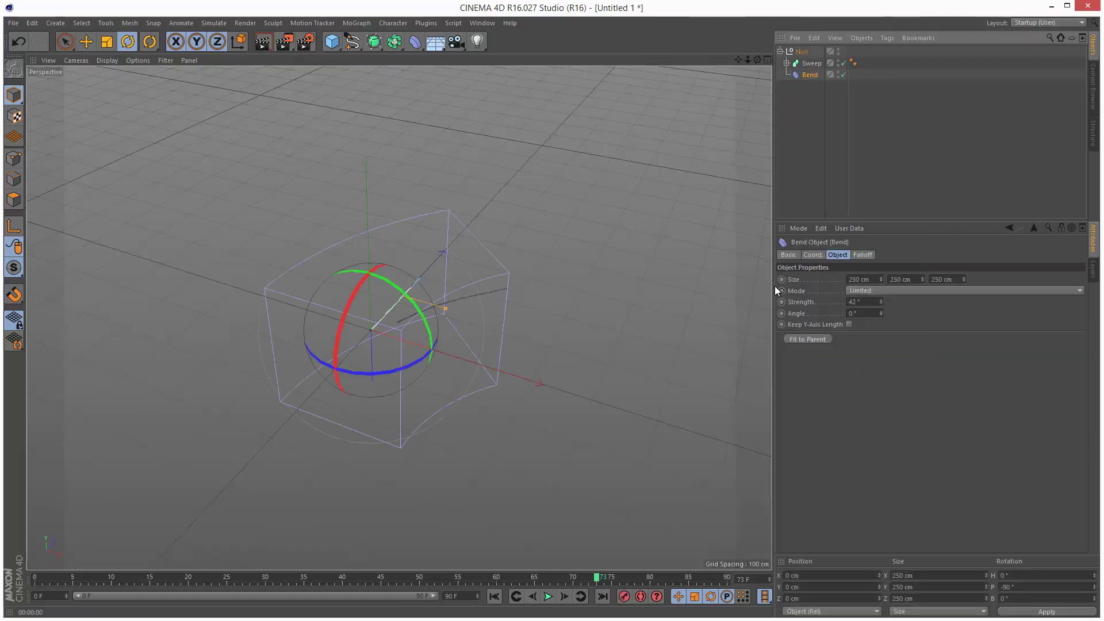
Switch the Bend deformer's mode to Unlimited and set its strength to 65°.
left_click(885, 291)
left_click(888, 325)
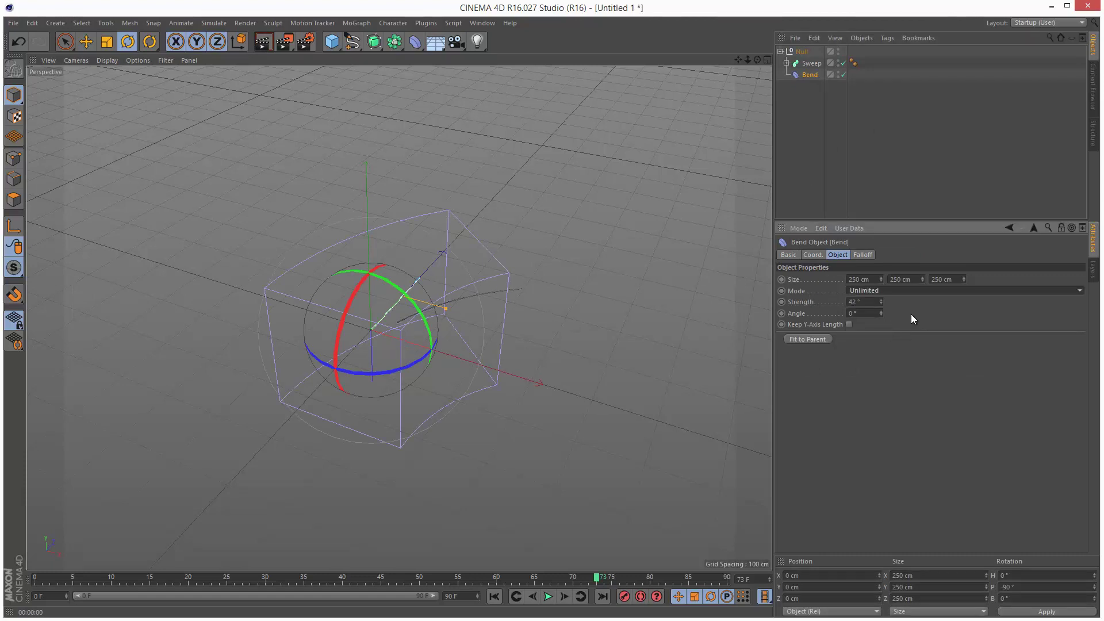
left_click_drag(881, 301, 882, 299)
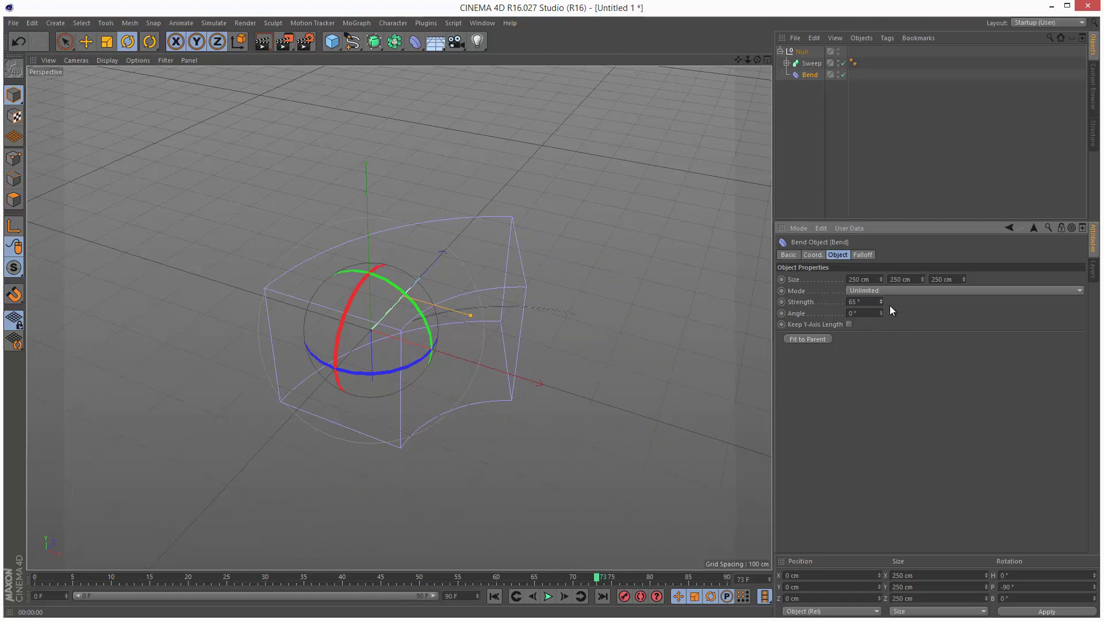
left_click_drag(757, 59, 575, 349)
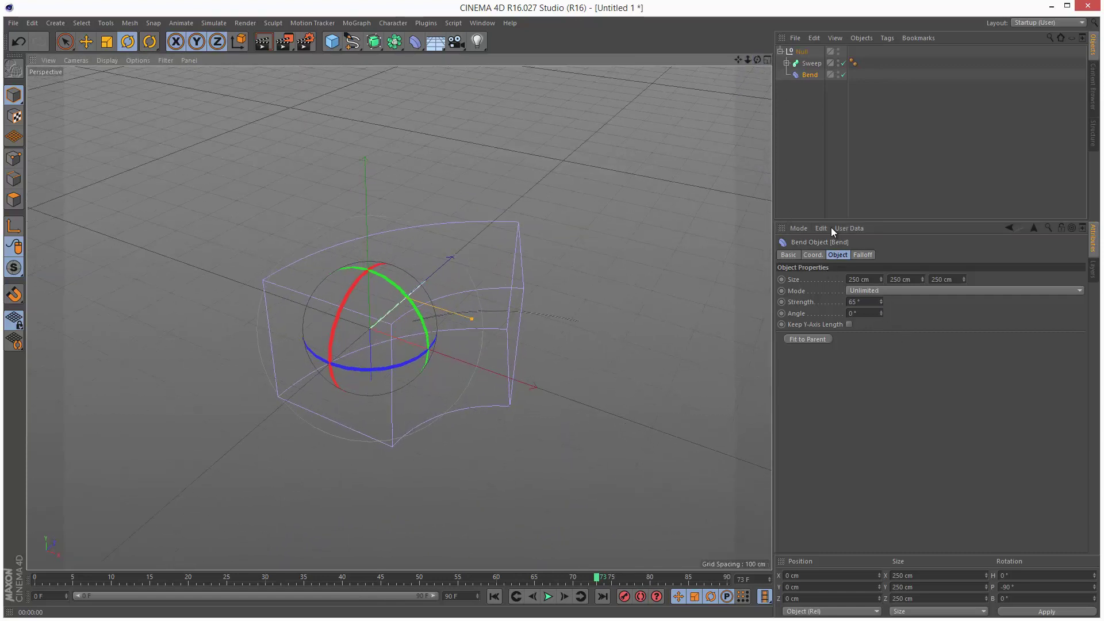
Hide the Bend deformer's cage in the viewport and expand the Sweep to reveal its child objects.
left_click(839, 74)
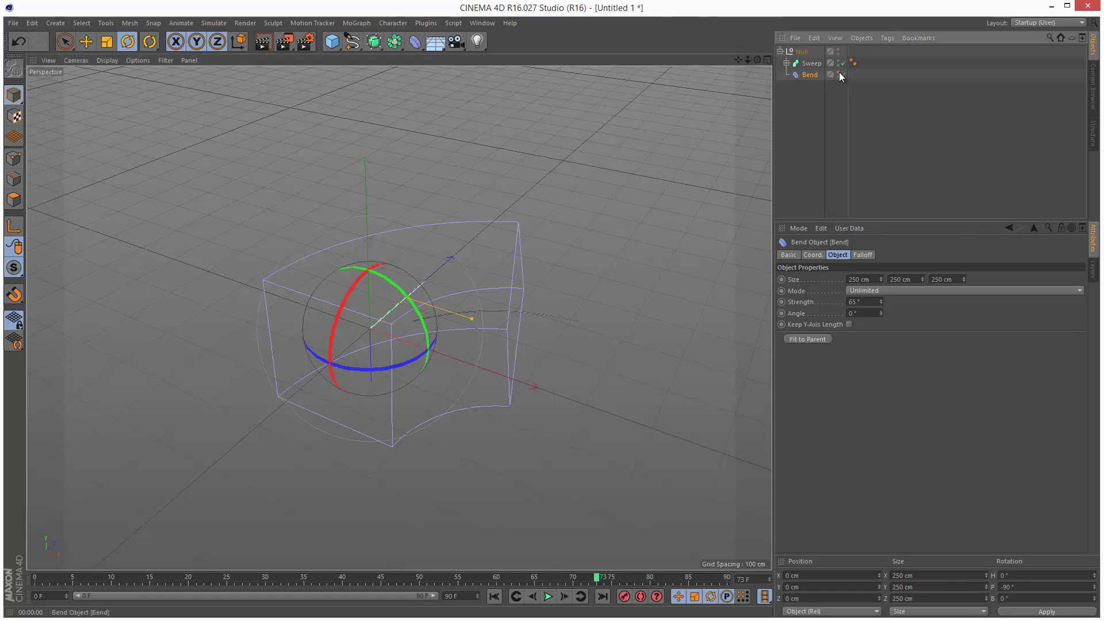
left_click(787, 63)
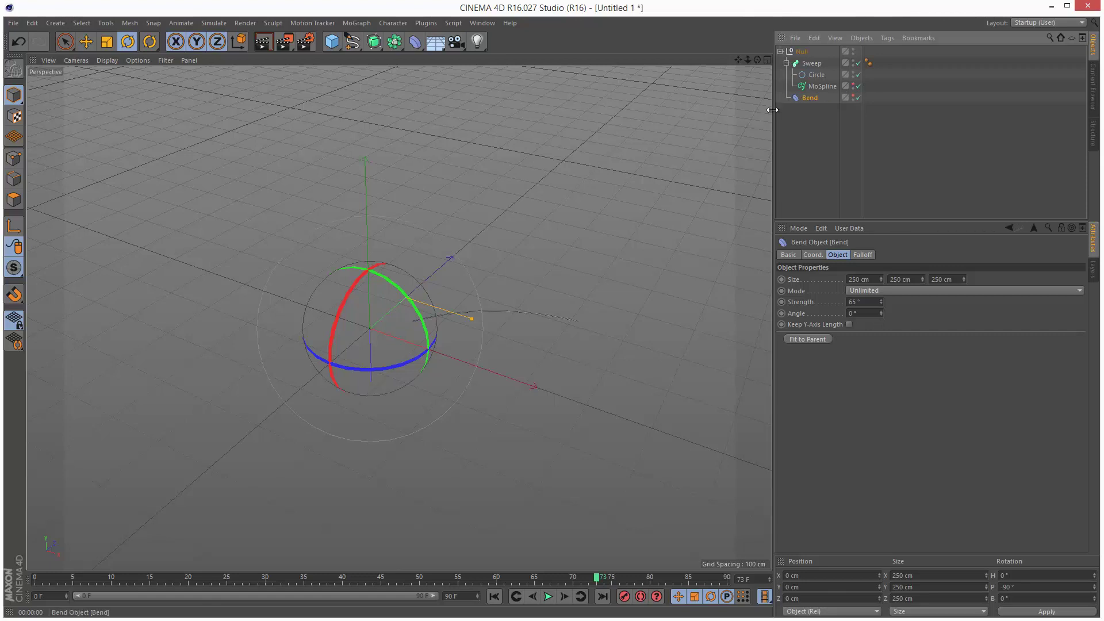
left_click(916, 194)
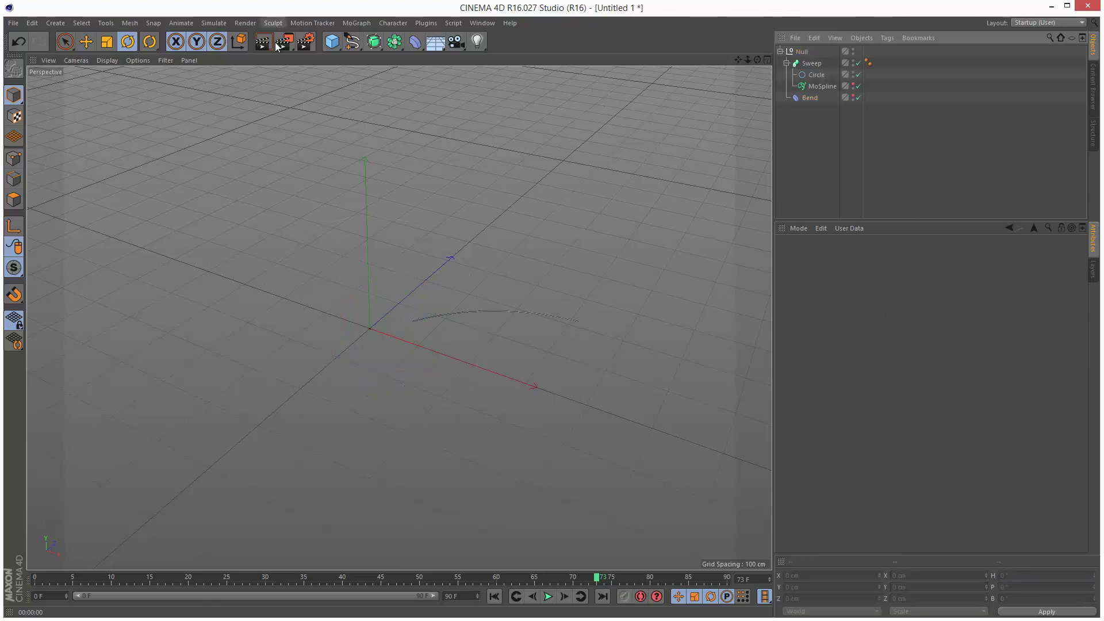
mouse_move(750, 61)
left_mouse_down()
mouse_move(579, 355)
mouse_move(739, 61)
left_mouse_up()
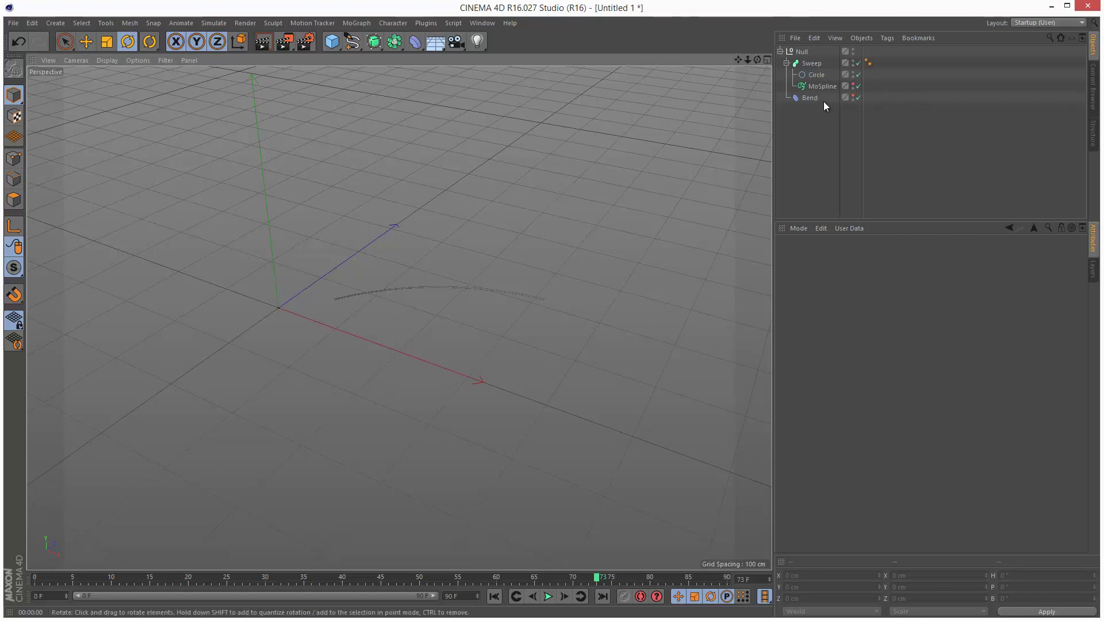
Set the MoSpline's width to 3.69 cm and scrub the animation to check the thicker tube.
left_click(823, 86)
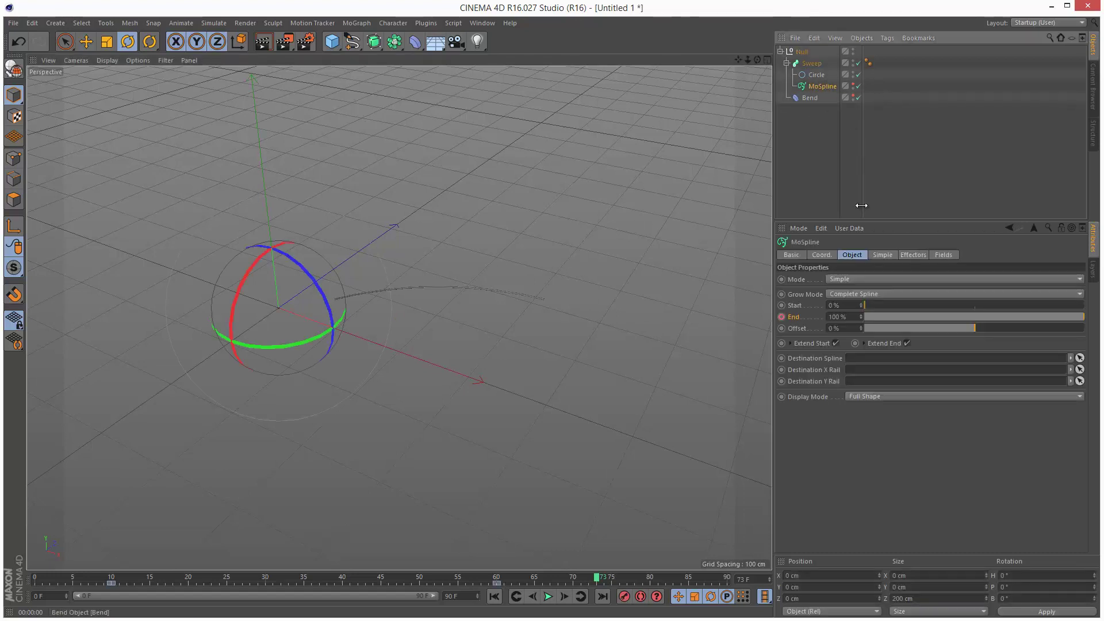
left_click(882, 255)
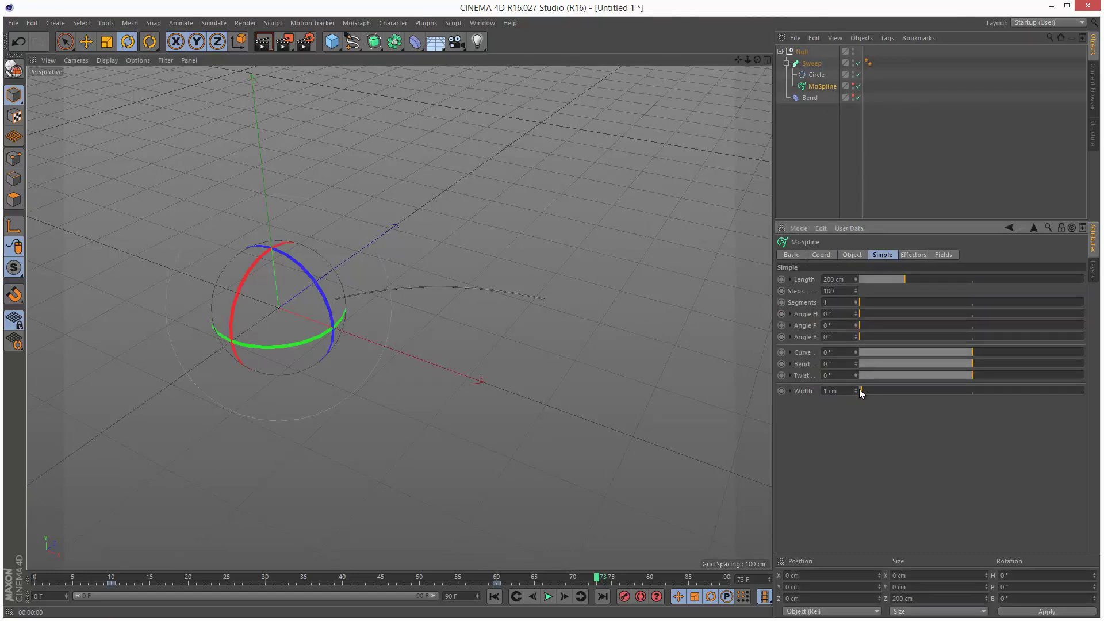
mouse_move(865, 393)
left_mouse_down()
mouse_move(878, 392)
mouse_move(867, 395)
left_mouse_up()
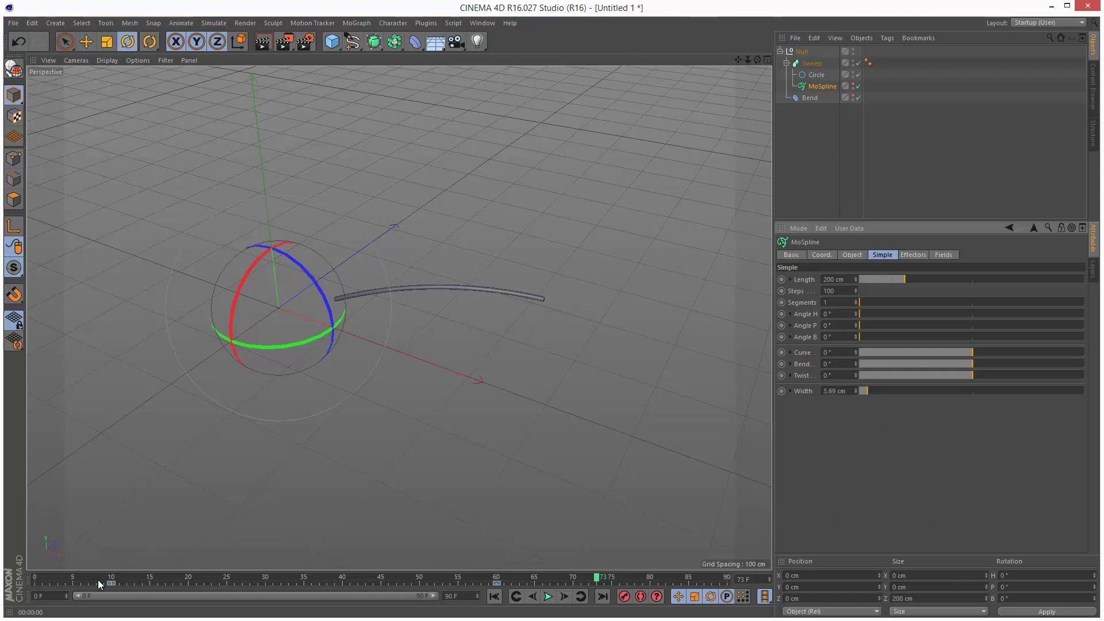
mouse_move(93, 581)
left_mouse_down()
mouse_move(442, 588)
mouse_move(83, 588)
mouse_move(511, 582)
left_mouse_up()
left_click(926, 182)
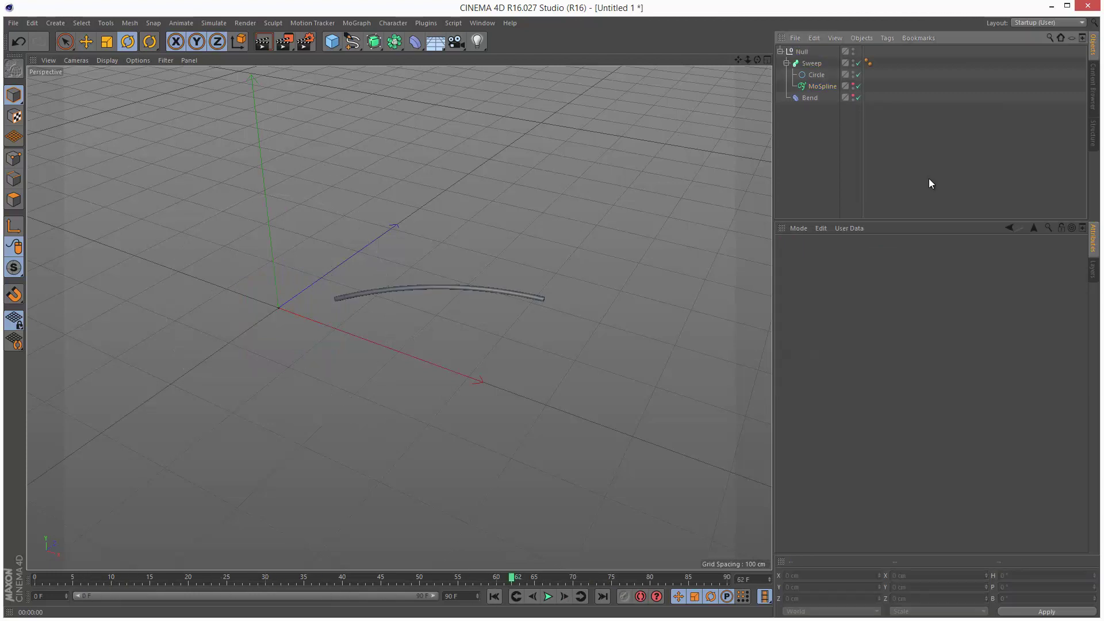
Increase the Bend deformer's strength until the tube curls into an almost closed ring, and scrub the animation to check the growth.
left_click(809, 97)
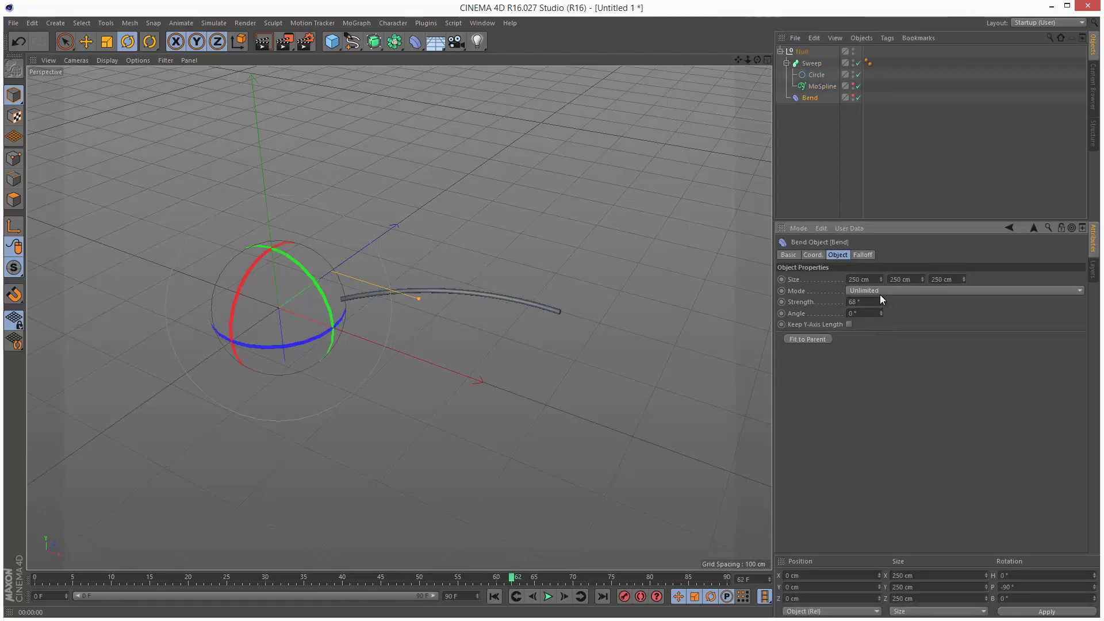
left_click_drag(880, 299, 881, 299)
left_click_drag(749, 60, 569, 359)
left_click_drag(36, 576, 598, 565)
left_click(921, 152)
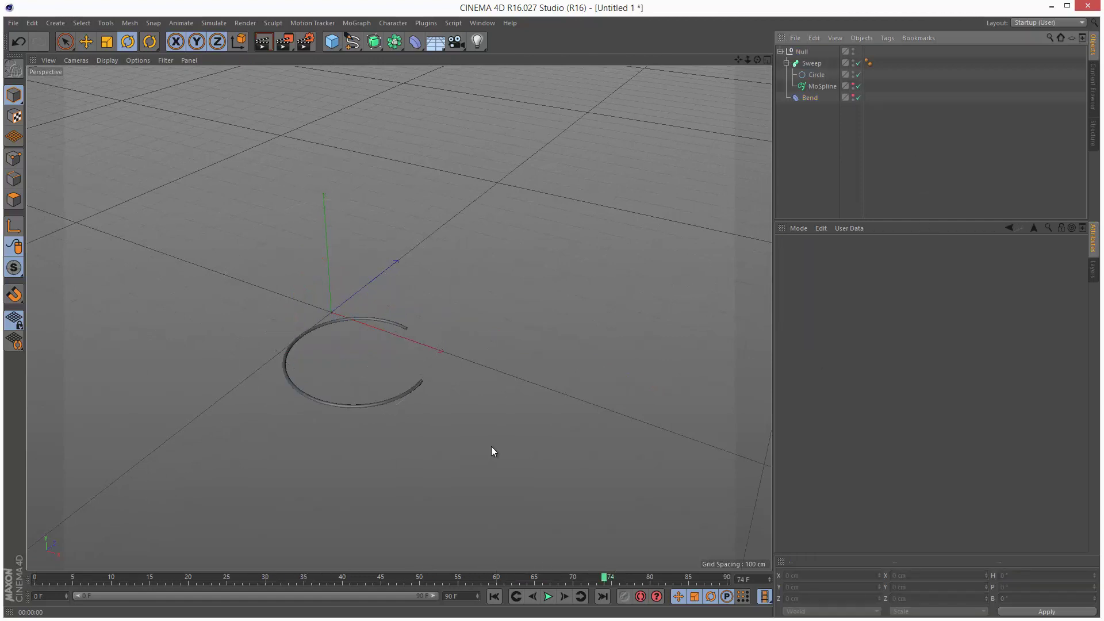
left_click_drag(43, 577, 445, 572)
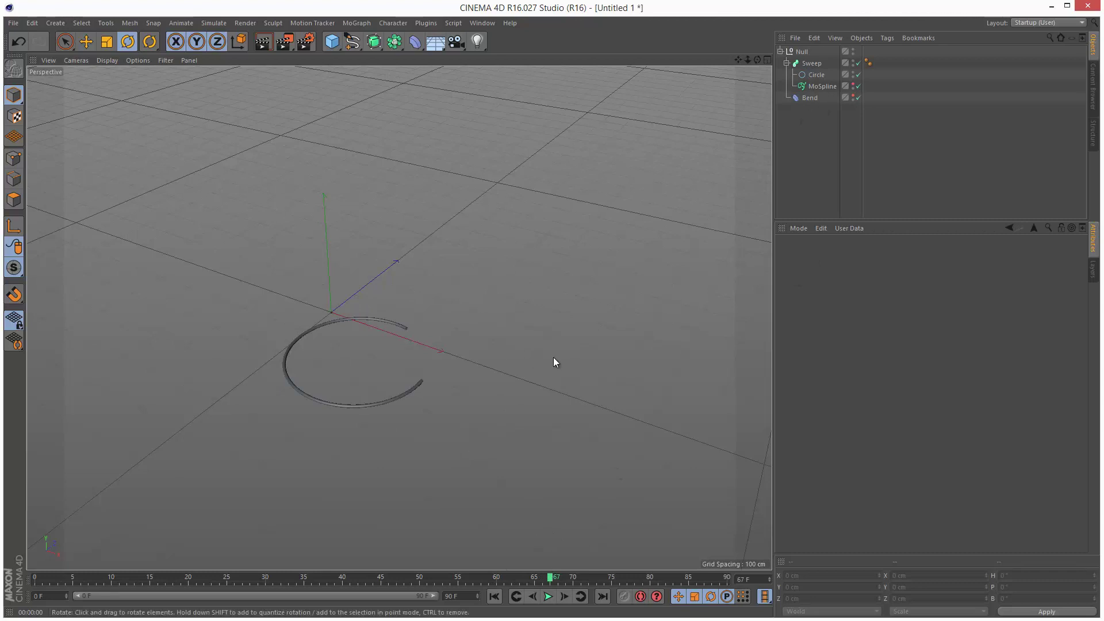
Set the MoSpline's Angle H to 24°, Angle P to 25°, Angle B to 18°, Curve to 2°, Bend to 24° and Twist to 90°.
left_click(819, 87)
left_click_drag(866, 313, 878, 337)
left_click_drag(975, 354, 999, 371)
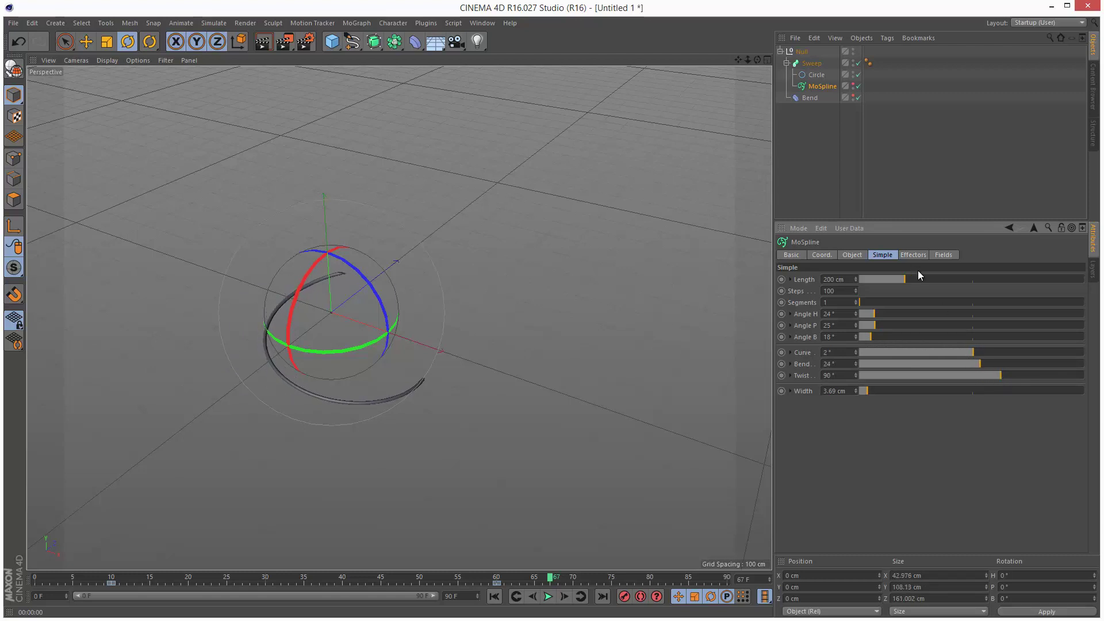
Set the MoSpline's length to 963 cm and its steps to 219, temporarily displaying mesh lines to check the subdivision.
left_click_drag(915, 279, 1075, 280)
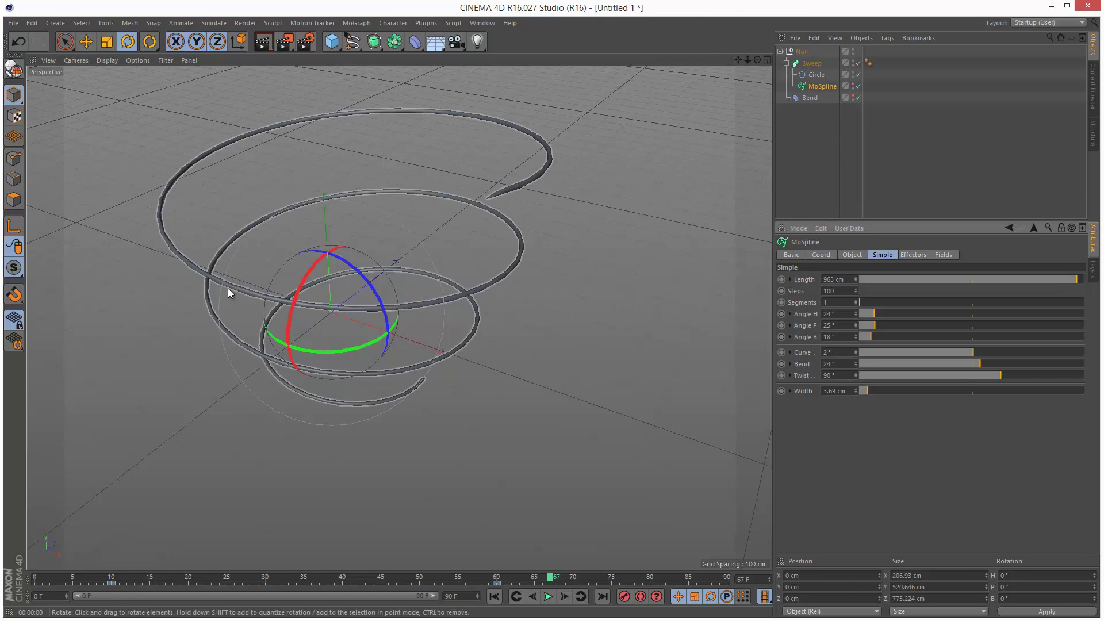
left_click_drag(858, 292, 857, 286)
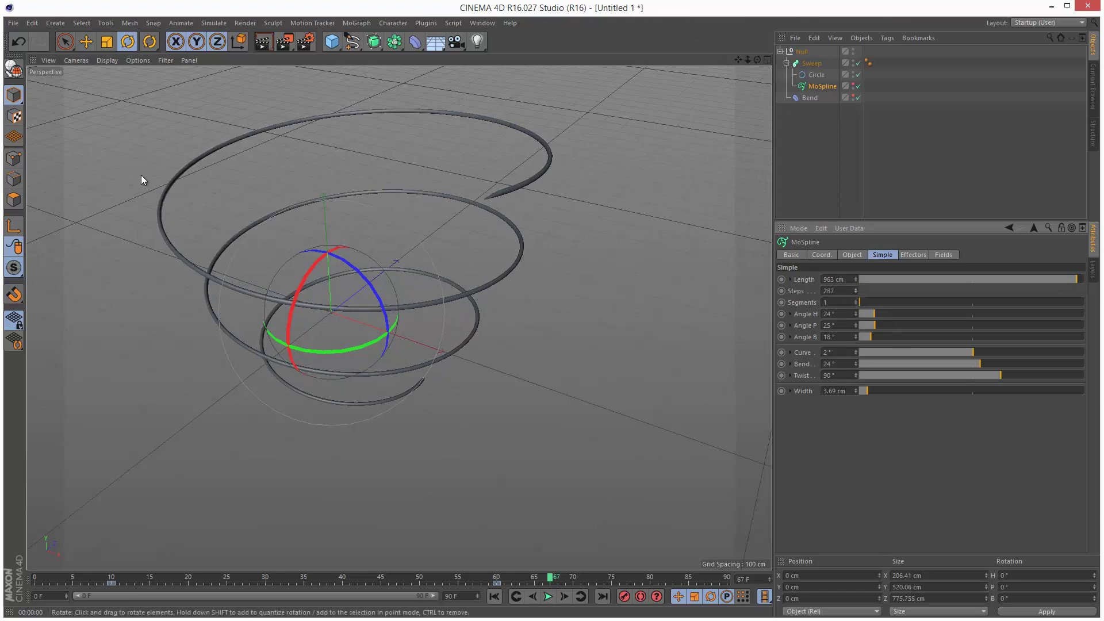
left_click(108, 60)
left_click(128, 147)
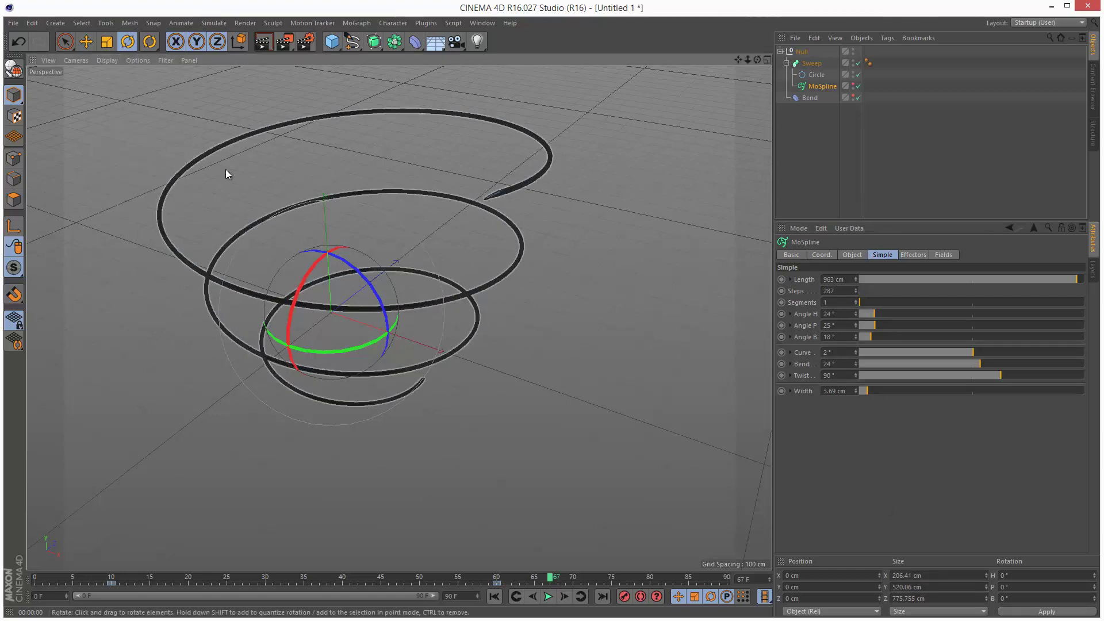
left_click_drag(854, 292, 854, 288)
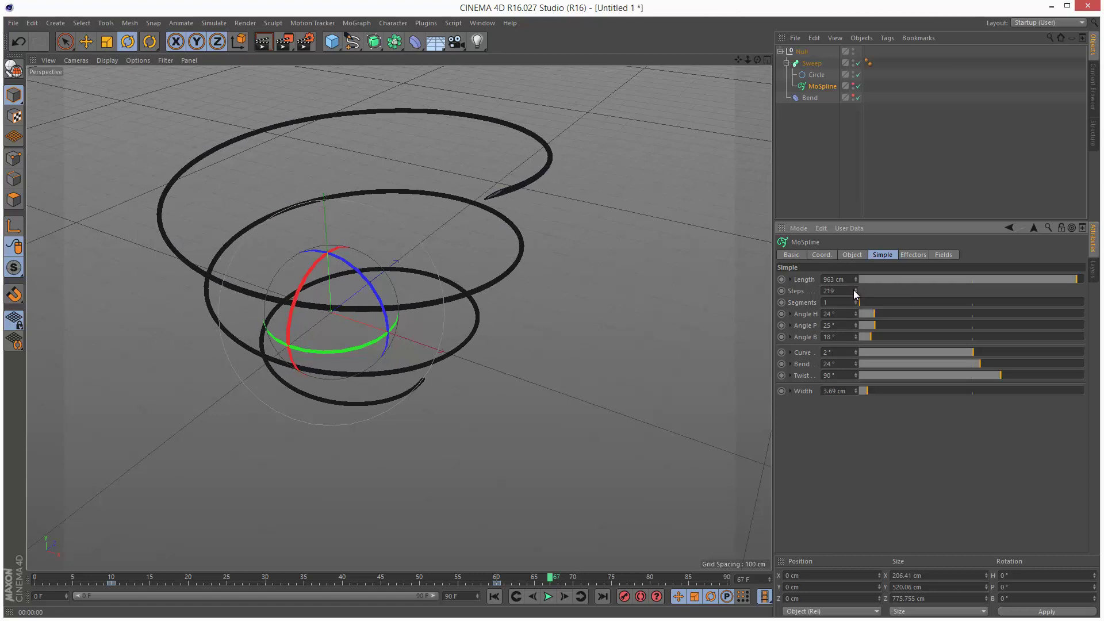
left_click(107, 60)
left_click(128, 158)
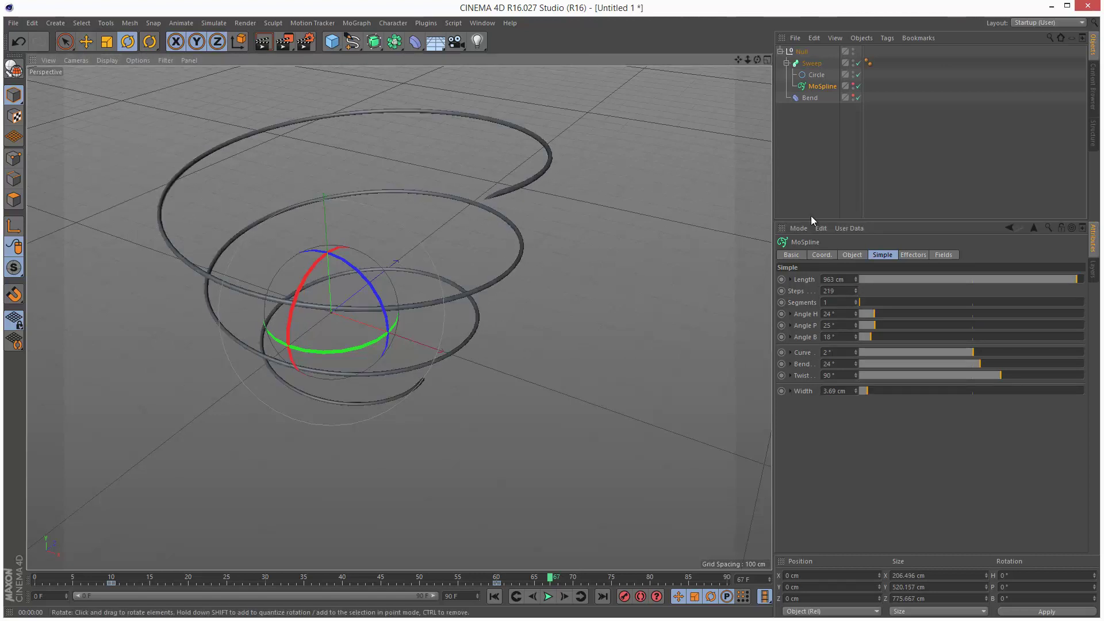
Play the spiral's growth animation from the first frame with nothing selected, and stop it.
left_click_drag(748, 59, 577, 355)
left_click(916, 172)
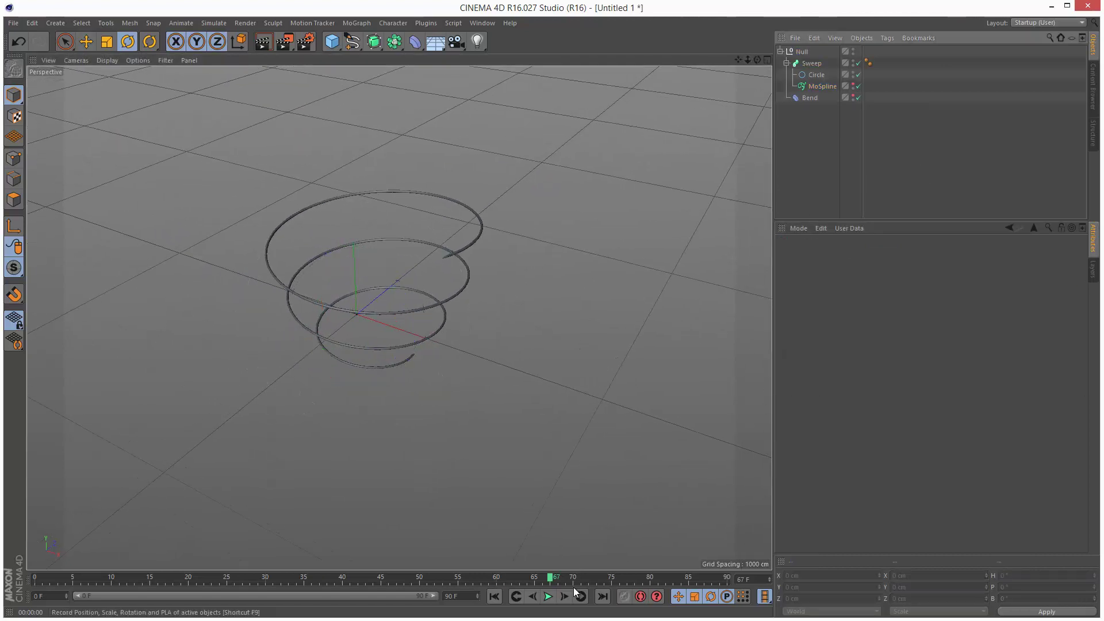
left_click(495, 596)
left_click(549, 598)
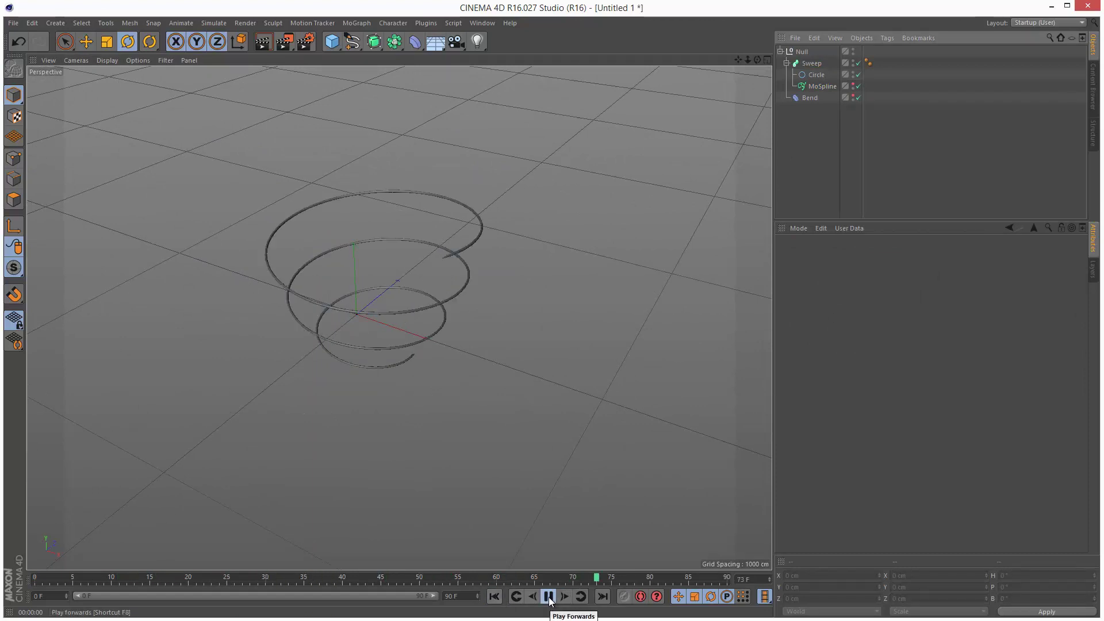
left_click(549, 596)
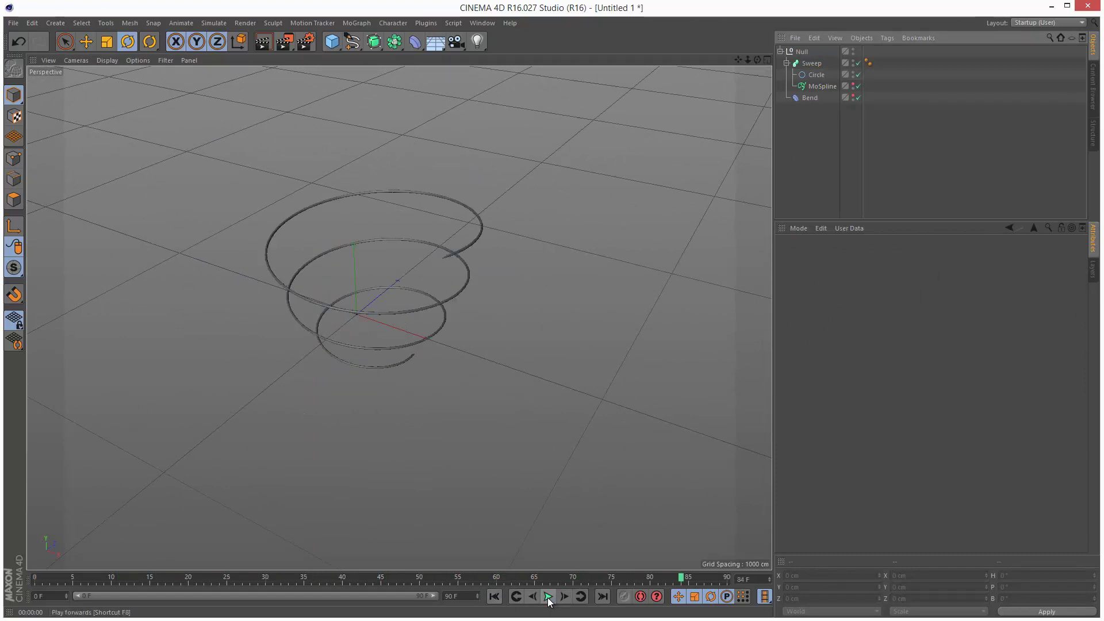
Set the project's end to frame 120 and extend the preview range to the full length.
left_click(823, 86)
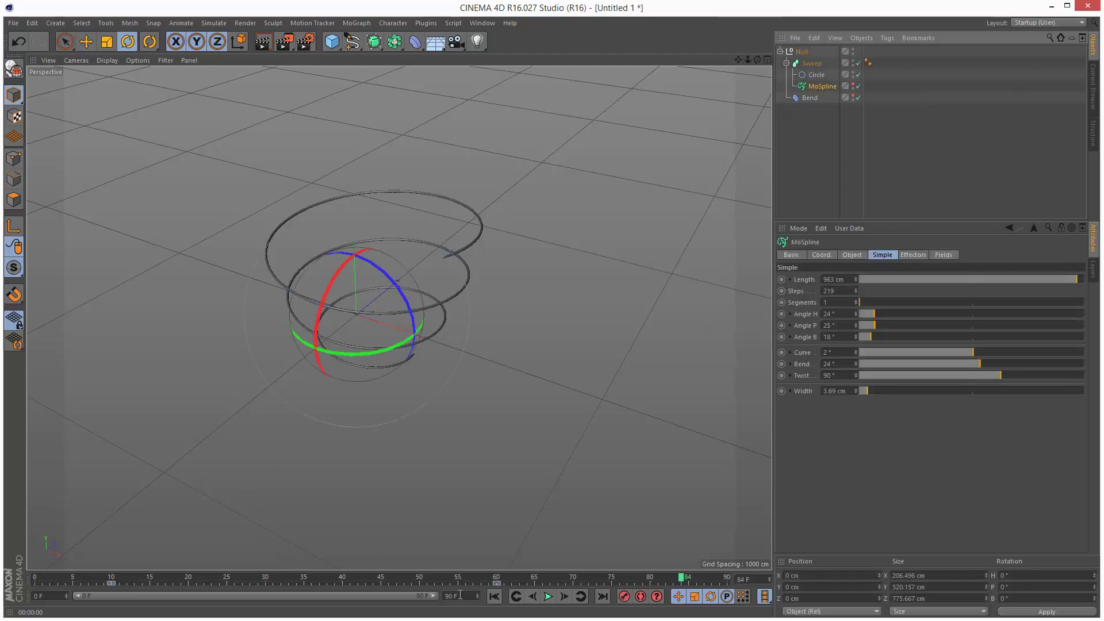
left_click_drag(460, 596, 419, 578)
type("120")
key("Return")
left_click_drag(348, 599, 438, 596)
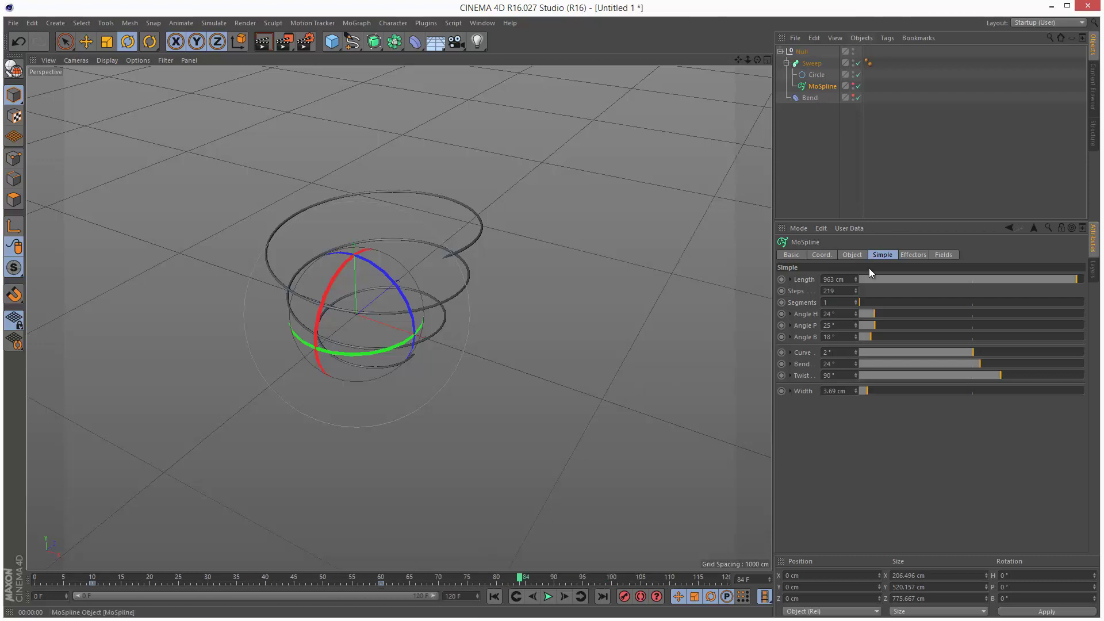
Keyframe the MoSpline's Start value at 0% on frame 60 and at 100% on frame 120.
left_click(853, 255)
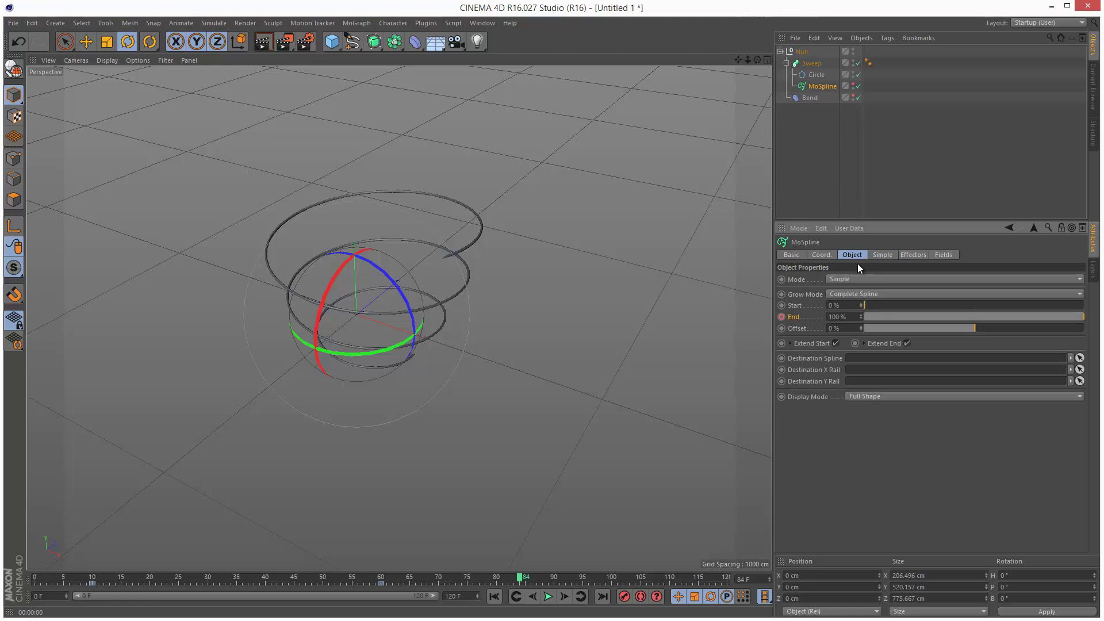
left_click(381, 577)
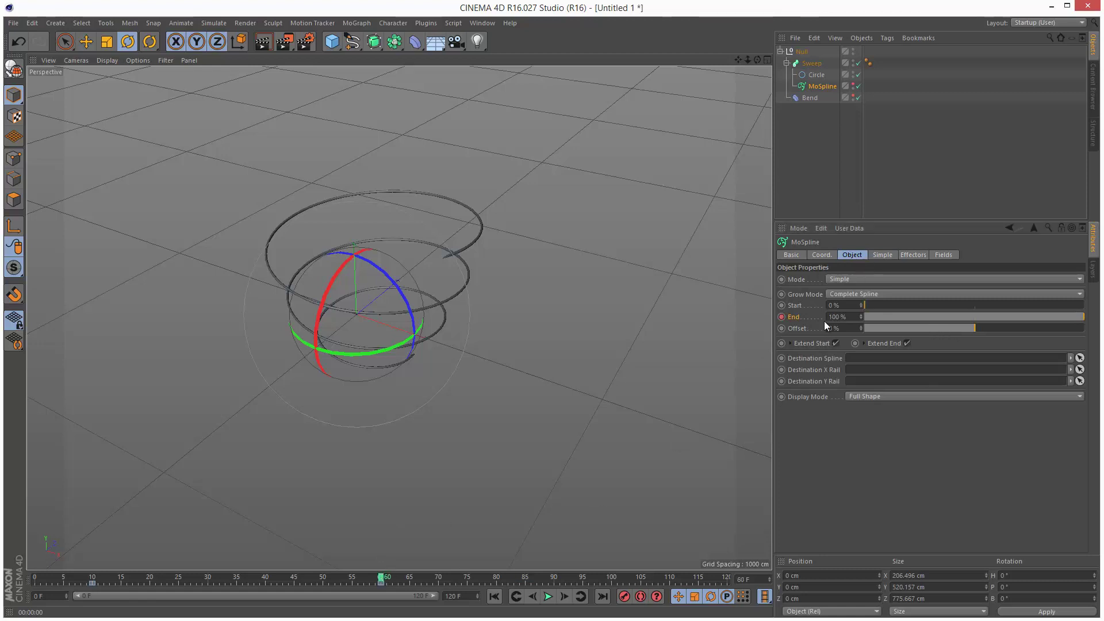
left_click(781, 305)
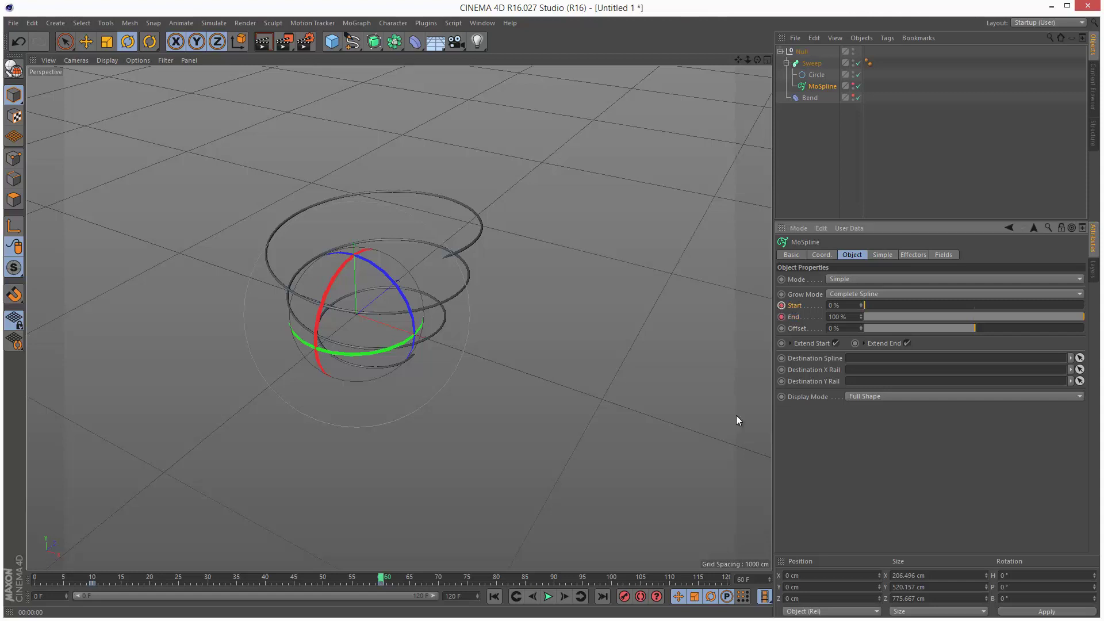
left_click(709, 577)
left_click_drag(709, 578, 727, 579)
left_click_drag(868, 307, 1094, 307)
left_click(781, 306, "ctrl")
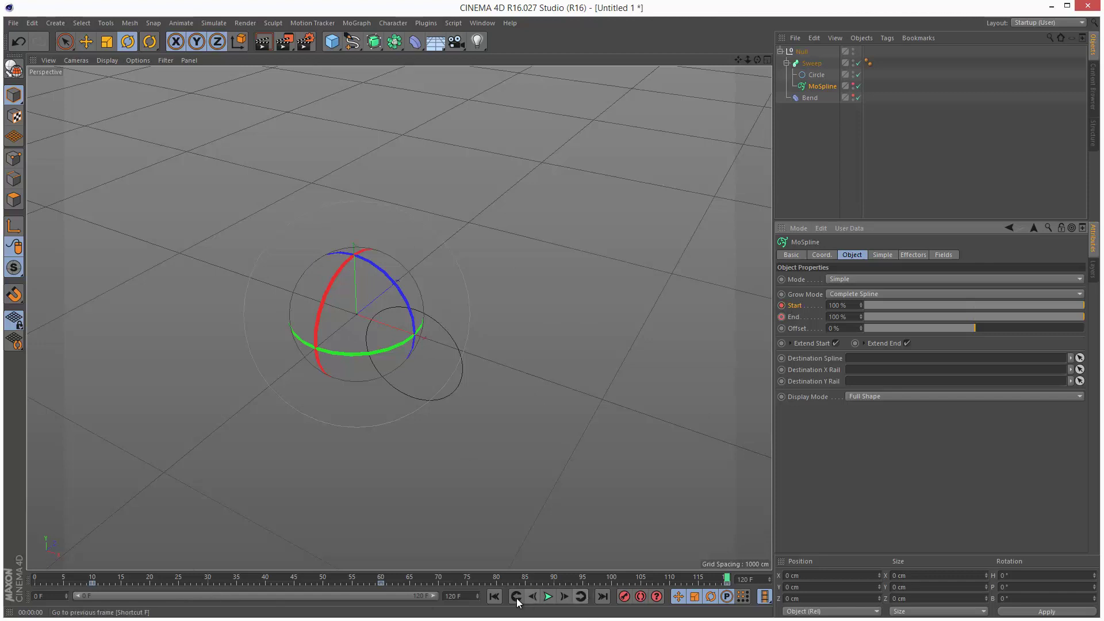
Return to frame 0 and play the growing and vanishing spiral animation with nothing selected, stopping it partway.
left_click(516, 596)
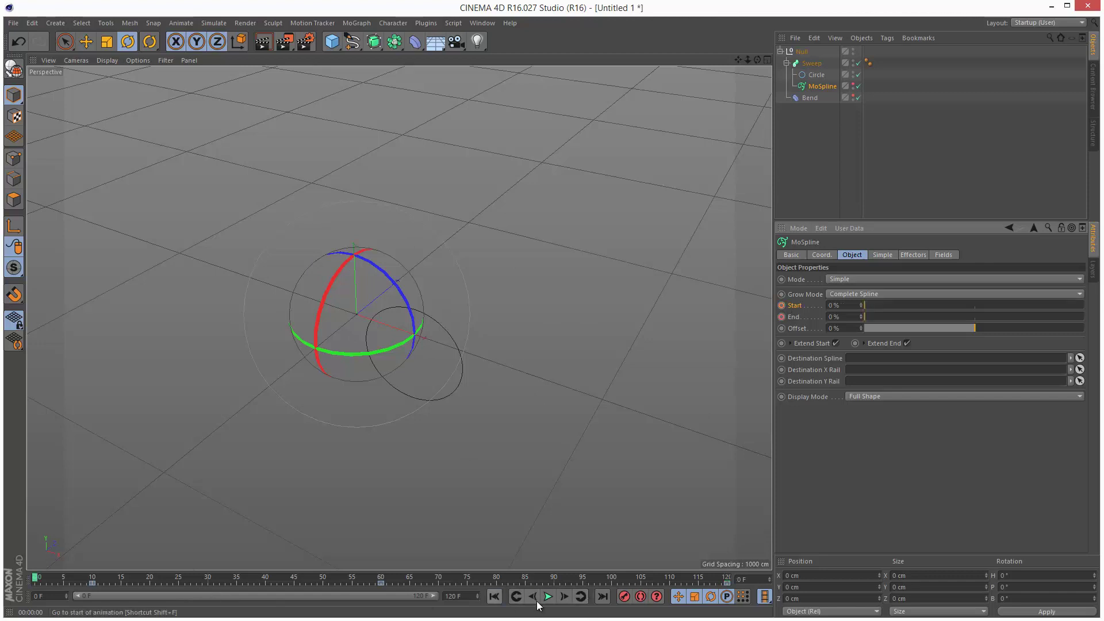
left_click(548, 596)
left_click(881, 192)
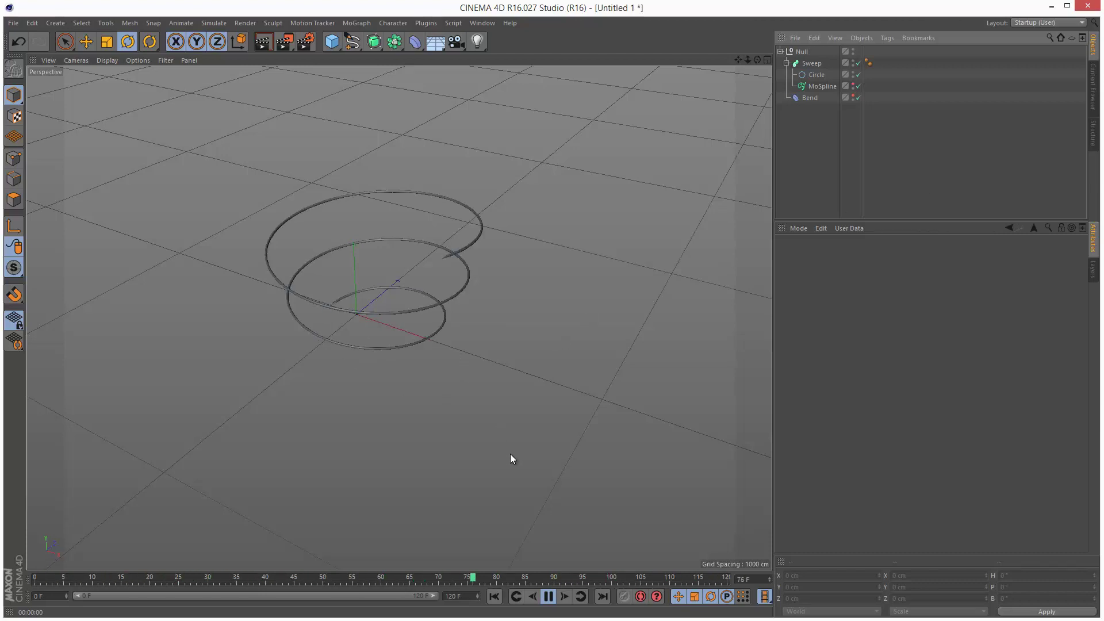
left_click(553, 600)
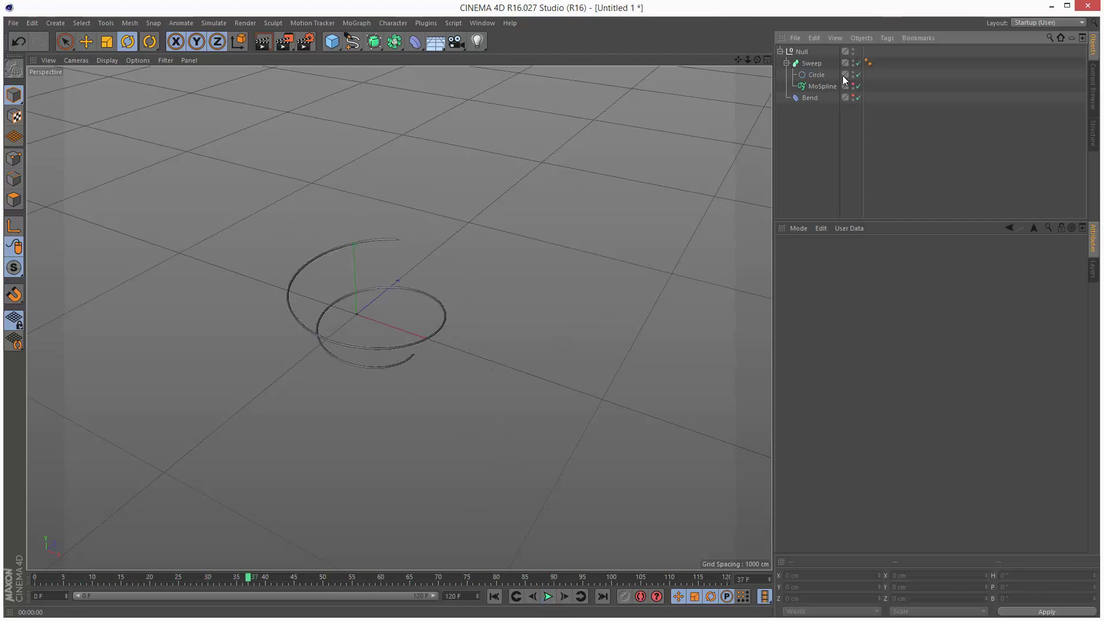
Show the F-curves of the MoSpline's Start and End tracks together in an enlarged Timeline window.
left_click(825, 86)
right_click(796, 305)
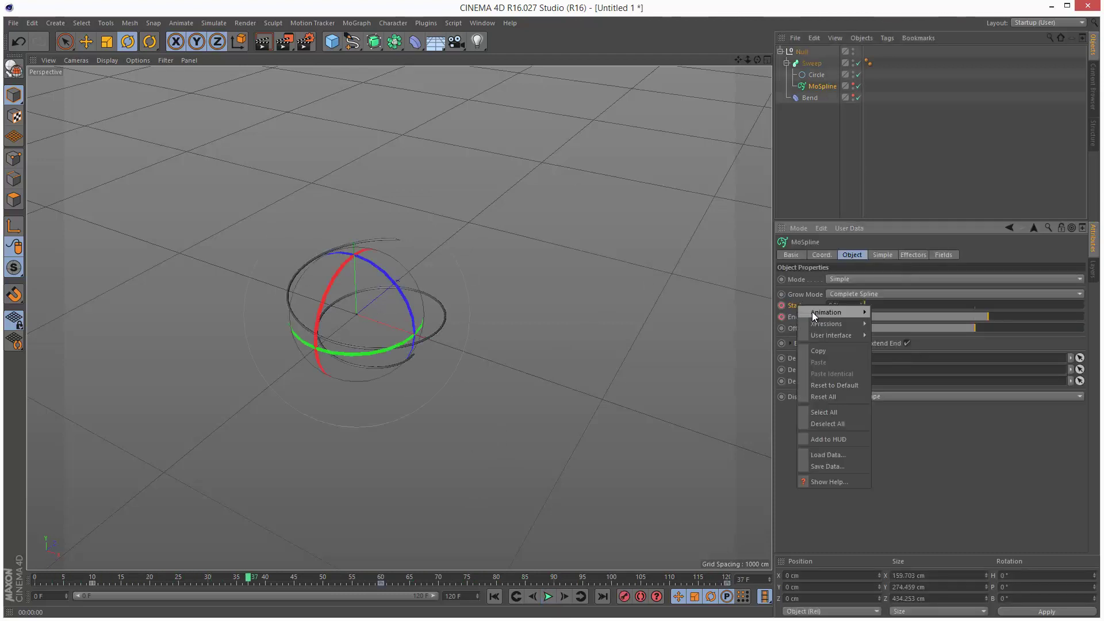
mouse_move(812, 312)
left_click(906, 423)
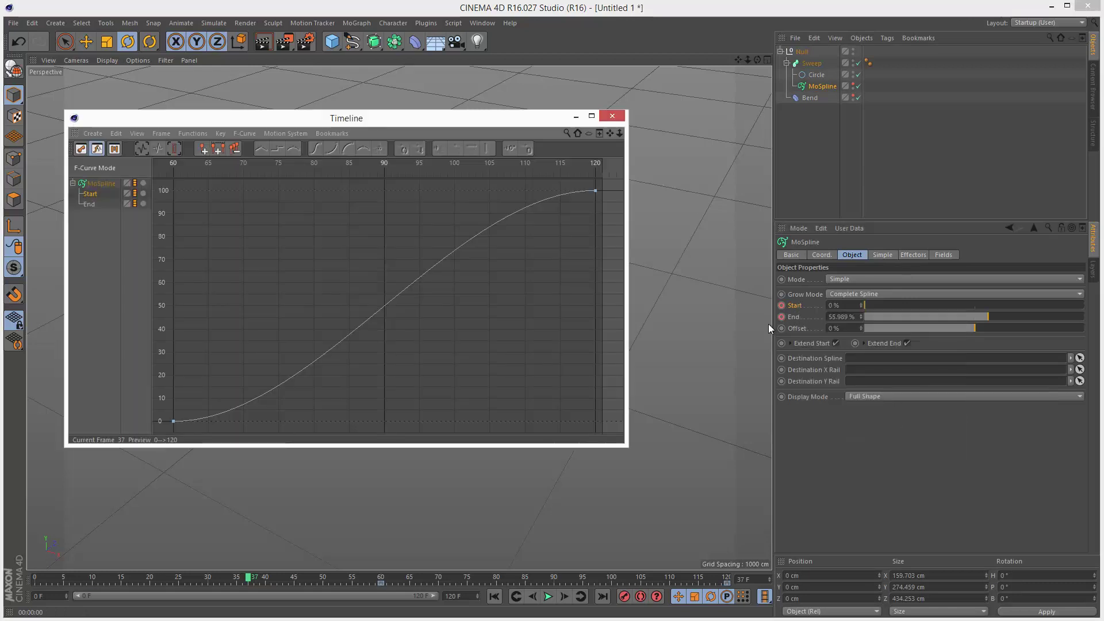
left_click(91, 204, "ctrl")
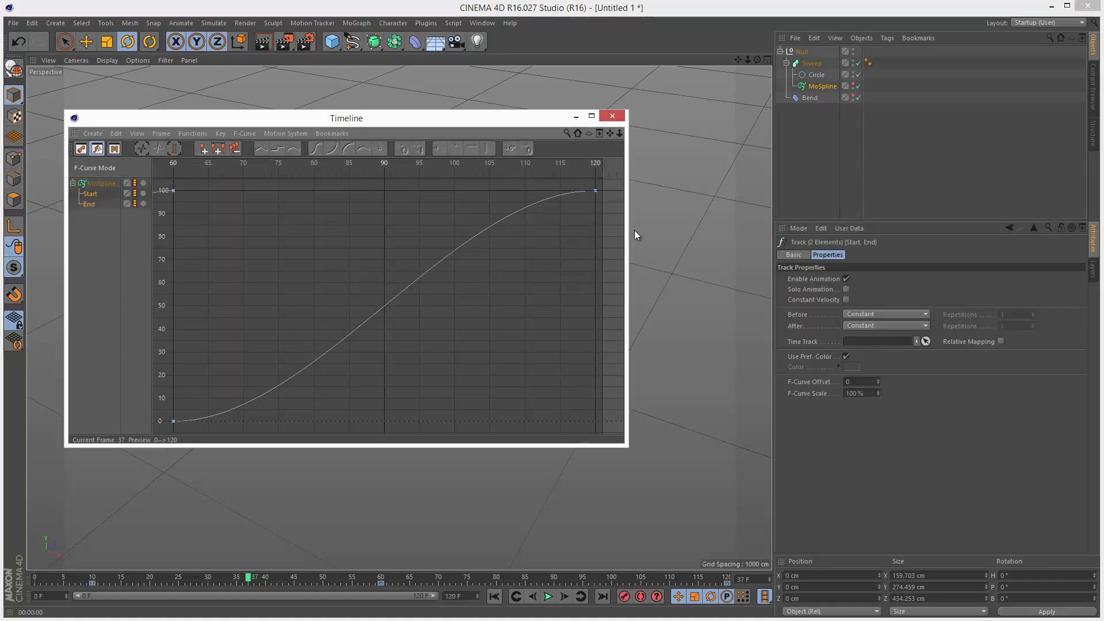
left_click_drag(626, 446, 755, 501)
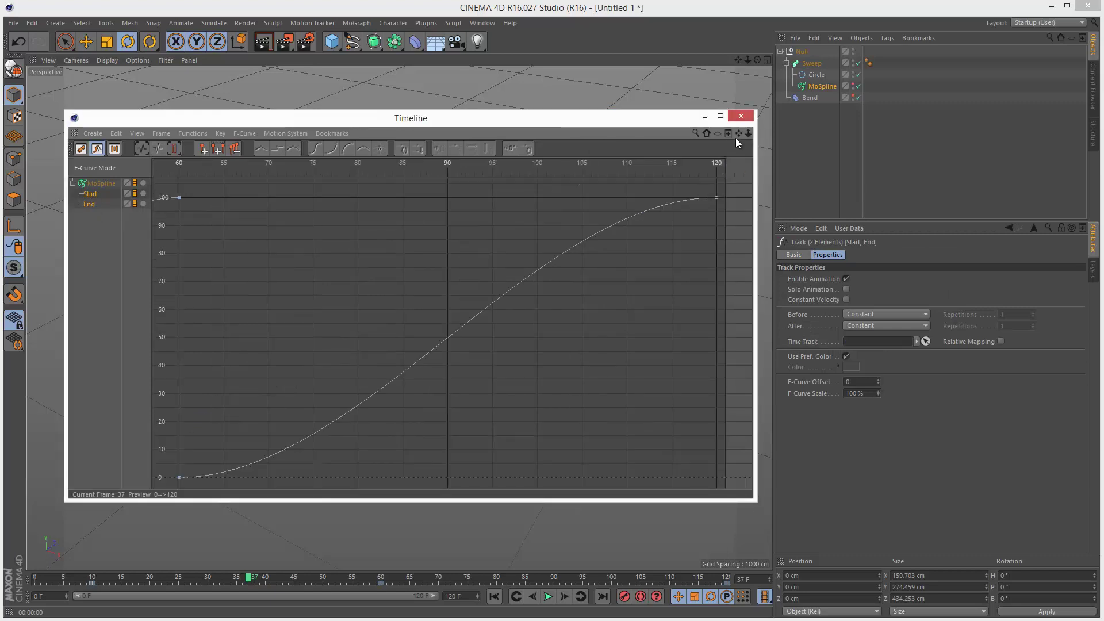
Move the Start track's 0% key to frame 30 and the End track's 100% key to frame 95 on the F-curves.
key("h")
left_click_drag(575, 350, 575, 350)
left_click_drag(739, 132, 471, 275)
left_click_drag(402, 402, 295, 401)
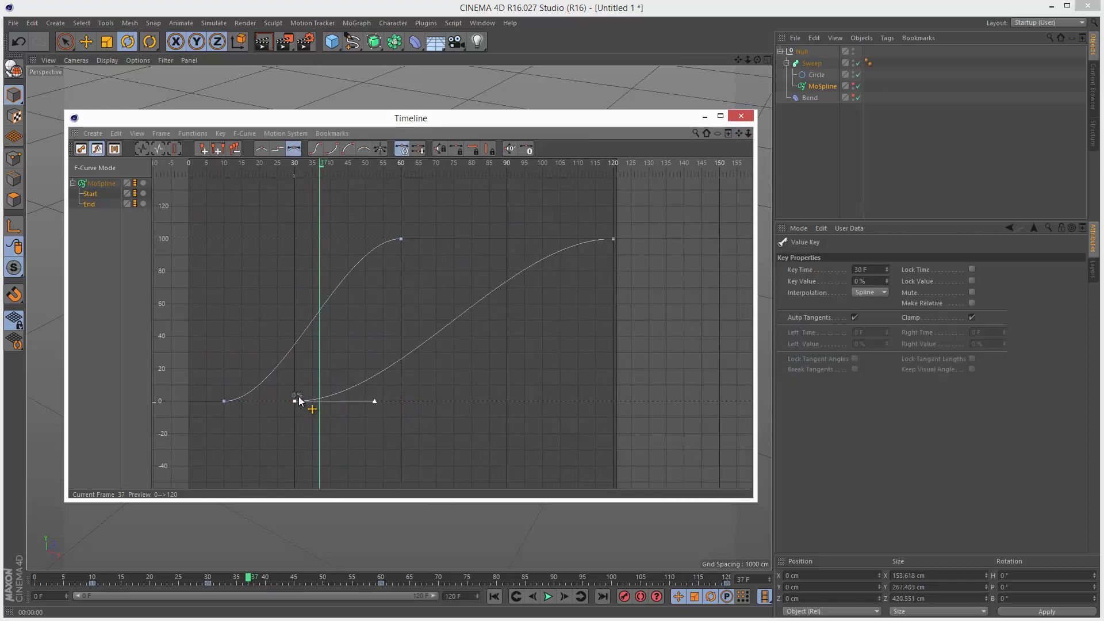
left_click_drag(400, 238, 525, 239)
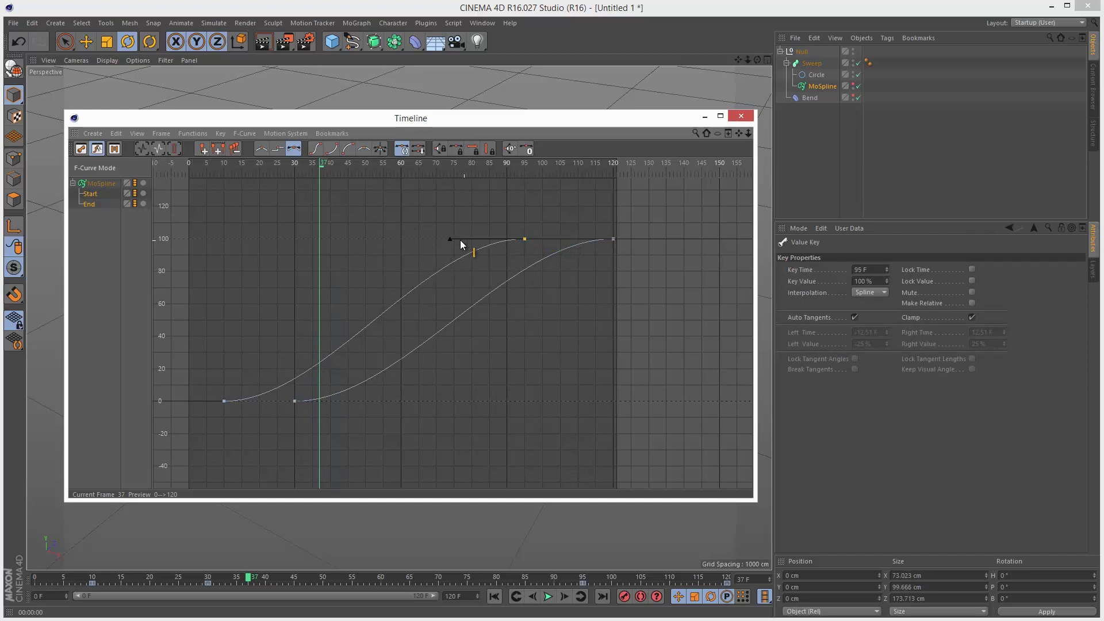
Pull the tangents of both 100% keys straight down for steep curve endings, and shift the Start track's 0% key to about frame 34.
left_click(613, 239)
left_click_drag(533, 239, 612, 306)
left_click(524, 240)
left_click_drag(450, 238, 539, 282)
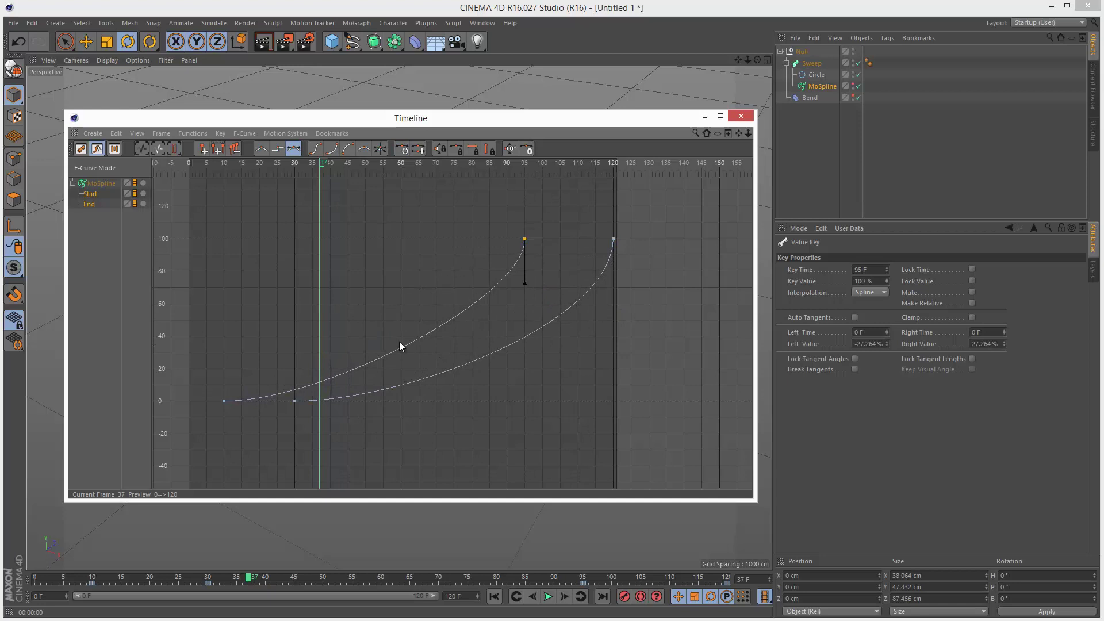
left_click_drag(295, 401, 309, 405)
left_click(423, 427)
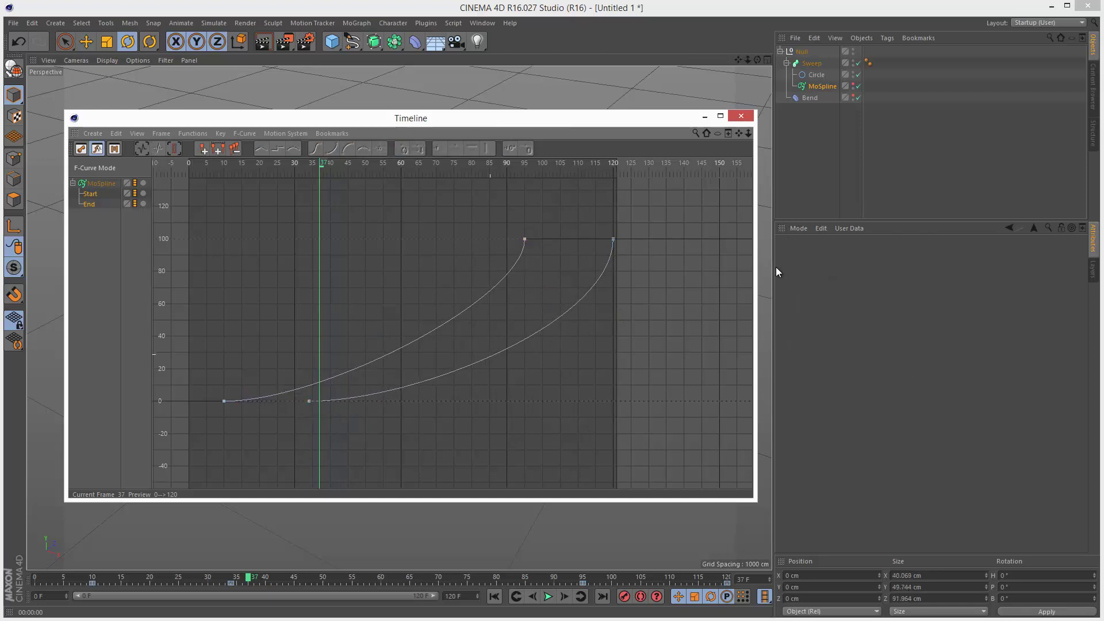
Close the Timeline and play the retimed spiral from frame 0 with nothing selected, stopping it at frame 99.
left_click(749, 114)
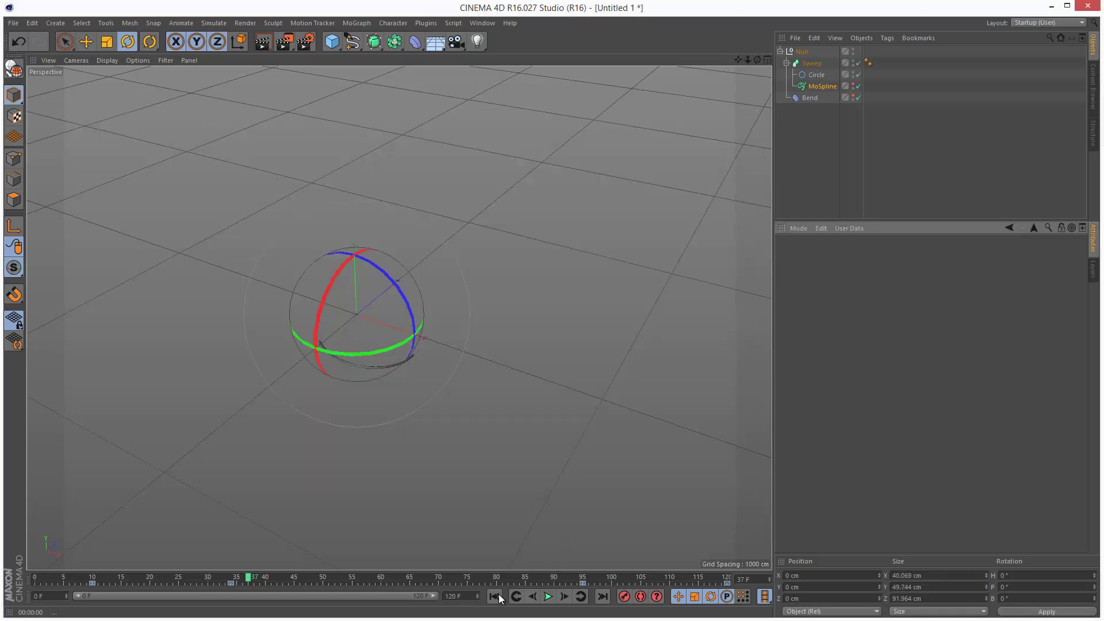
left_click(494, 596)
left_click(896, 172)
left_click(549, 597)
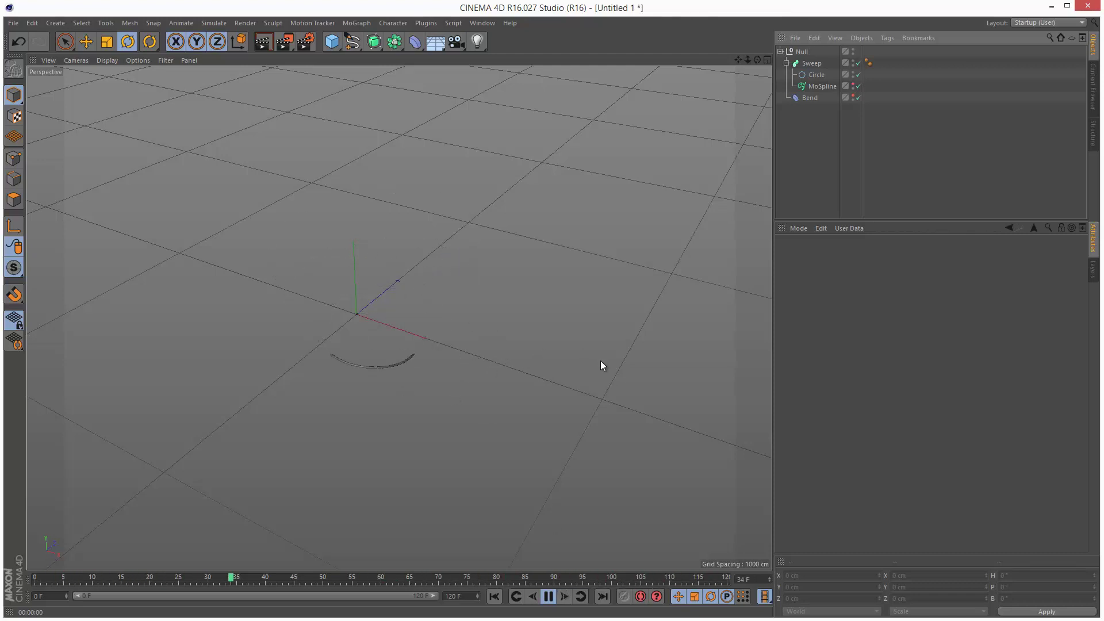
left_click(548, 596)
Reopen the F-curve of the MoSpline's End track and lengthen the 100% key's tangent downwards to a left value of about -44.8%.
left_click(823, 86)
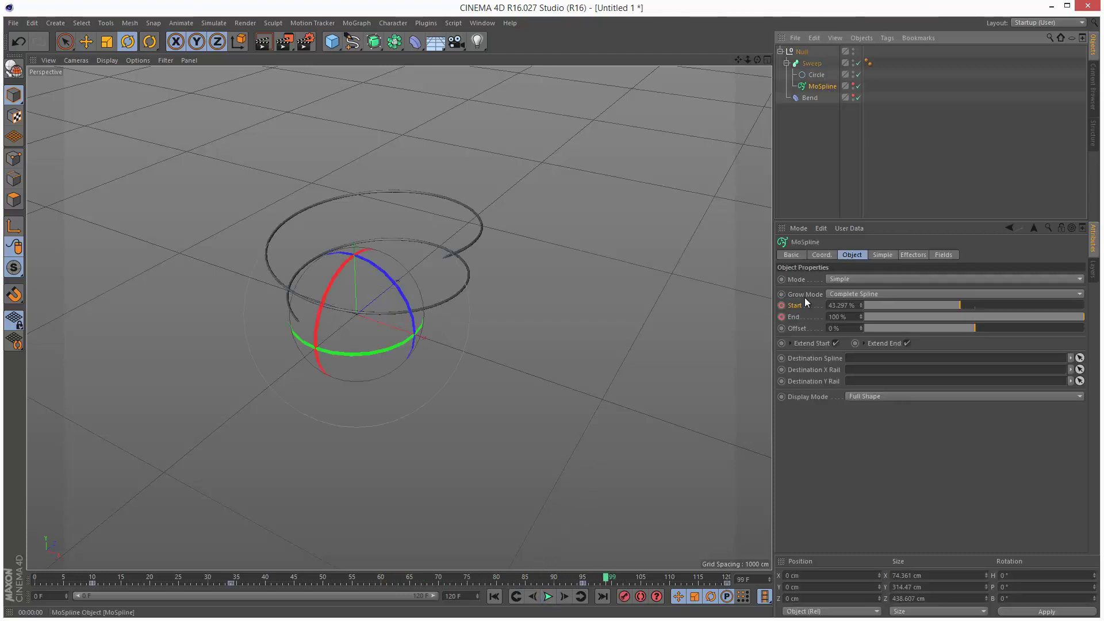
right_click(797, 317)
mouse_move(809, 323)
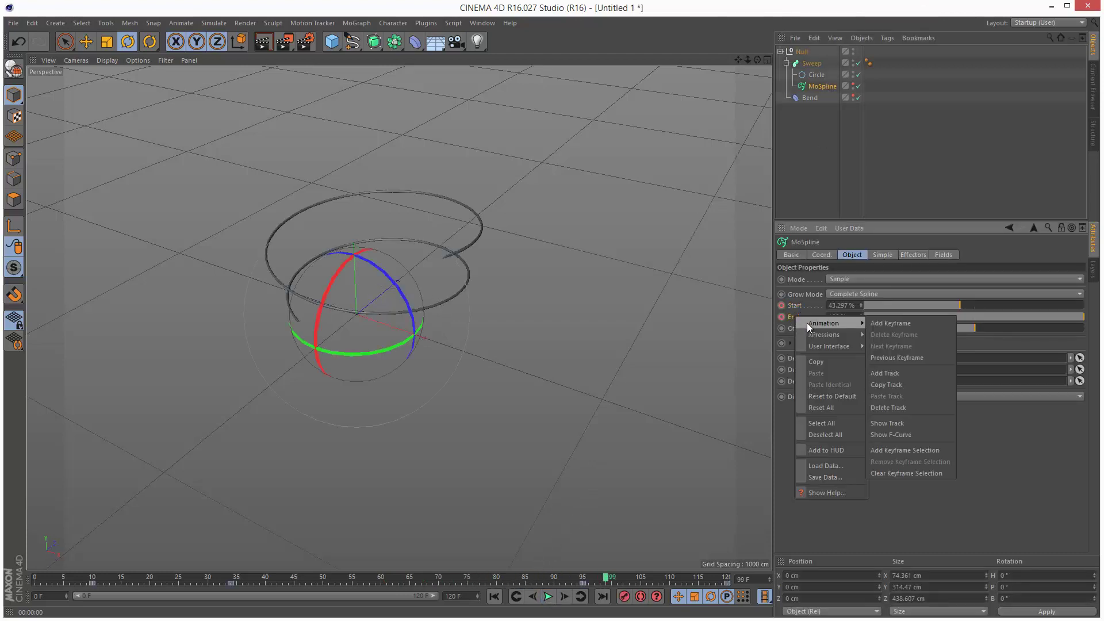
left_click(933, 427)
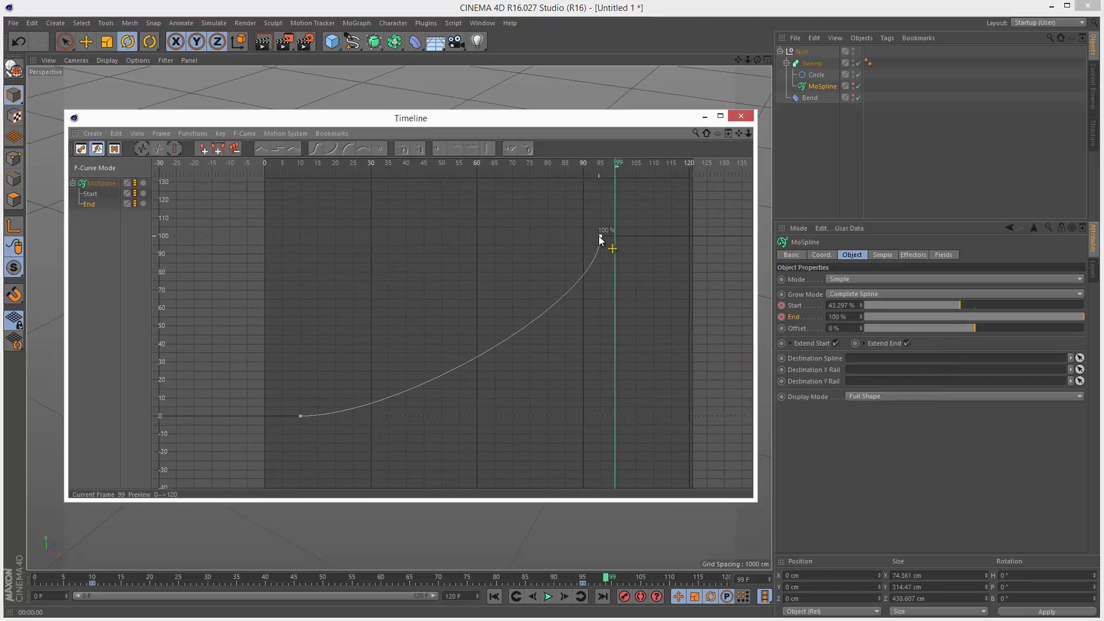
left_click(600, 236)
left_click_drag(601, 285, 599, 316)
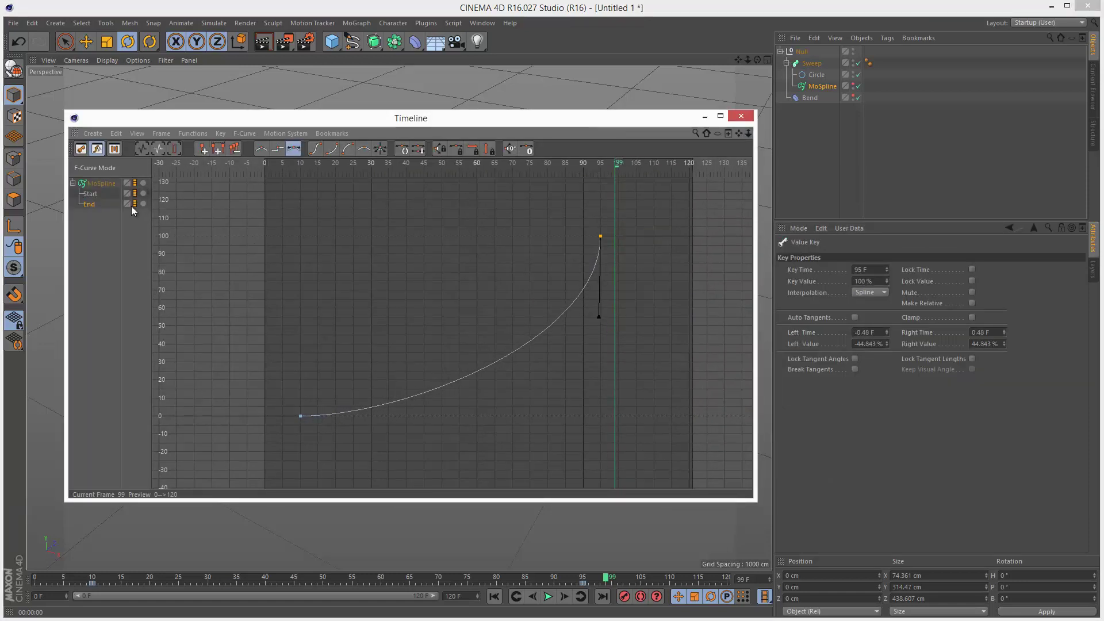
Lengthen the tangent of the Start track's 100% key downwards to a left value of about -46.4%.
left_click(91, 194)
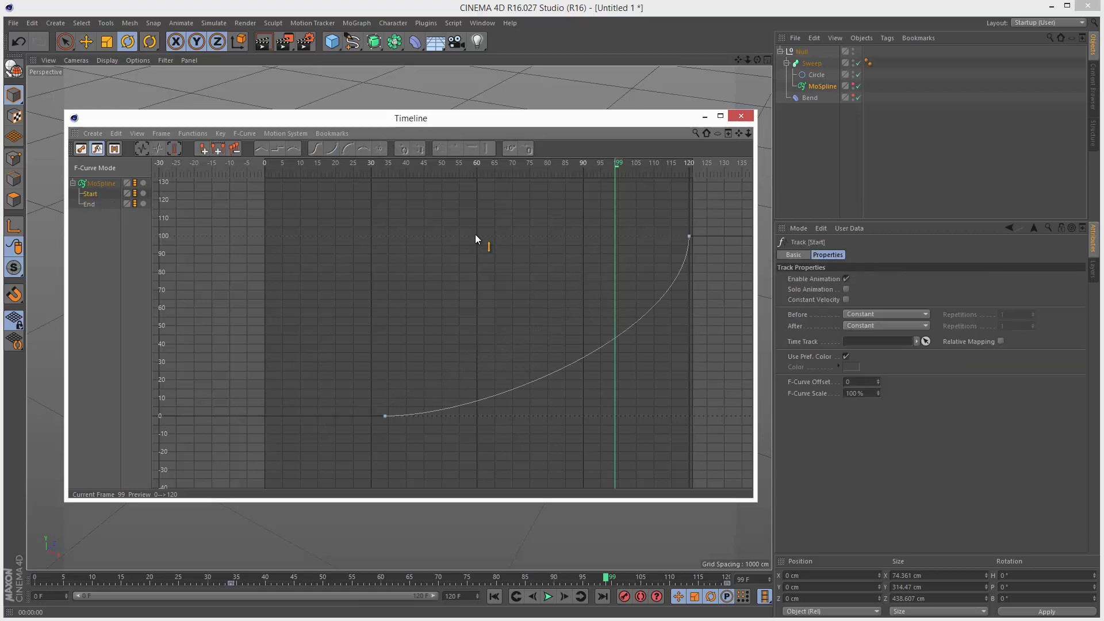
left_click(688, 236)
left_click_drag(685, 306, 680, 320)
Close the Timeline, deselect everything and play the spiral with its steeper curves from frame 0, stopping at frame 81.
left_click(742, 116)
left_click(810, 147)
left_click(496, 597)
left_click(548, 597)
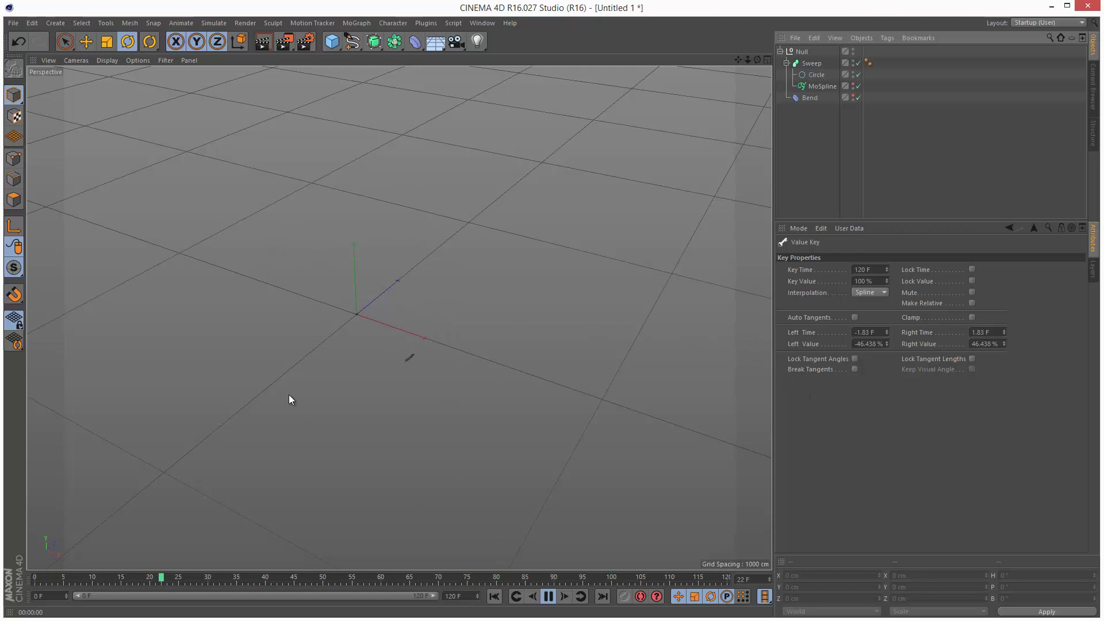
left_click(548, 596)
Add a MoGraph Cloner and make the Null with the spiral its child.
left_click(781, 51)
left_click(357, 23)
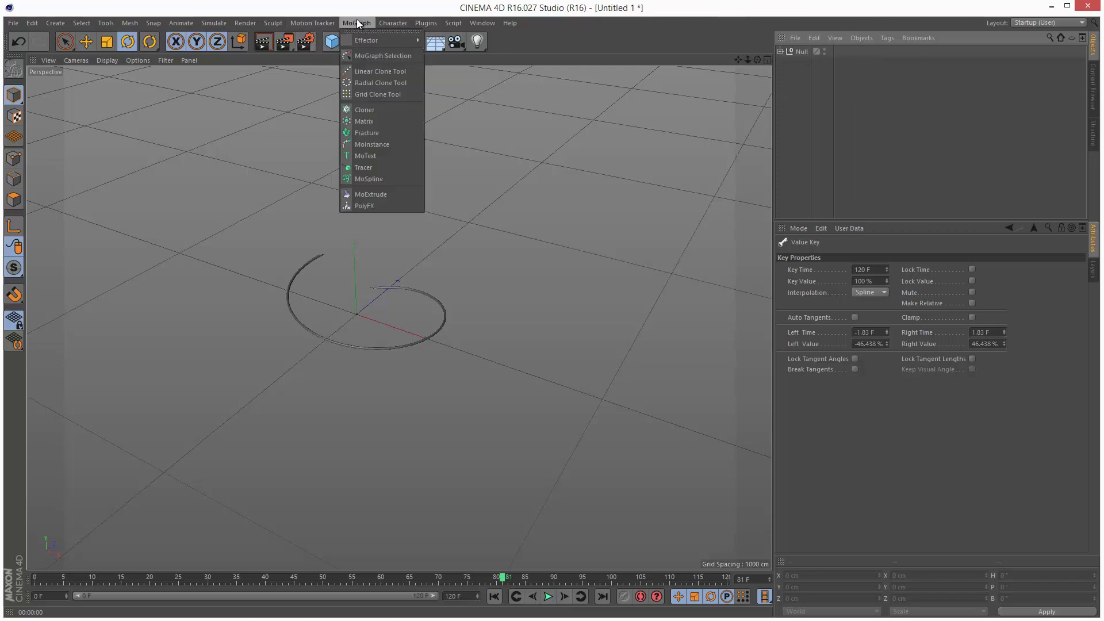
left_click(388, 109)
left_click_drag(801, 65, 808, 51)
left_click(786, 62)
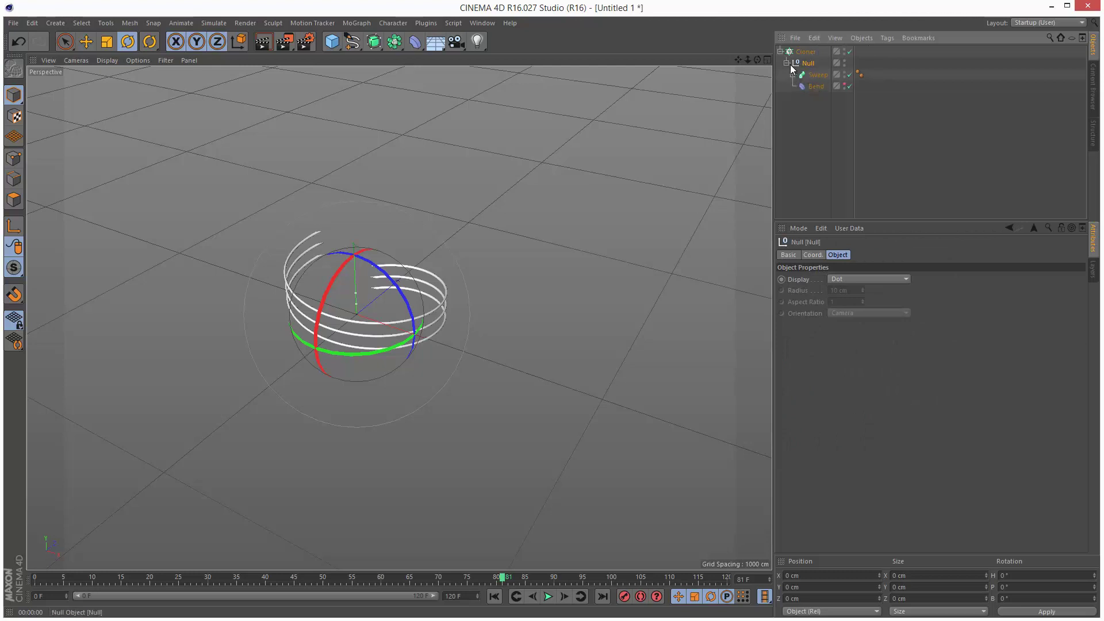
left_click(786, 63)
View the cloned spirals from a lower angle and play their animation from frame 0, stopping at frame 97.
left_click(805, 51)
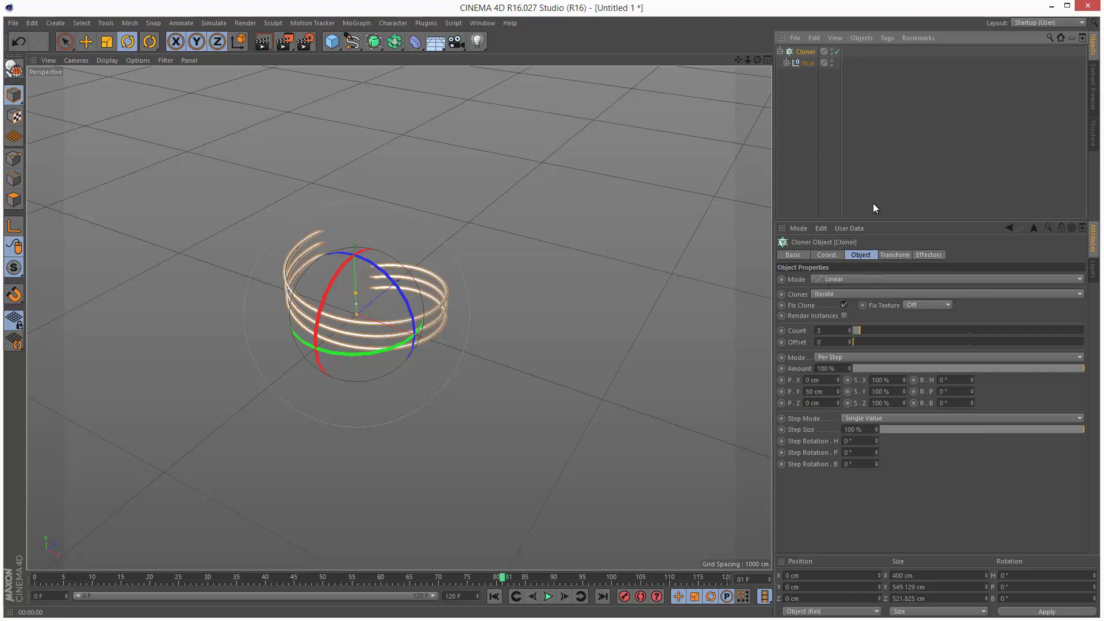
left_click_drag(757, 60, 575, 350)
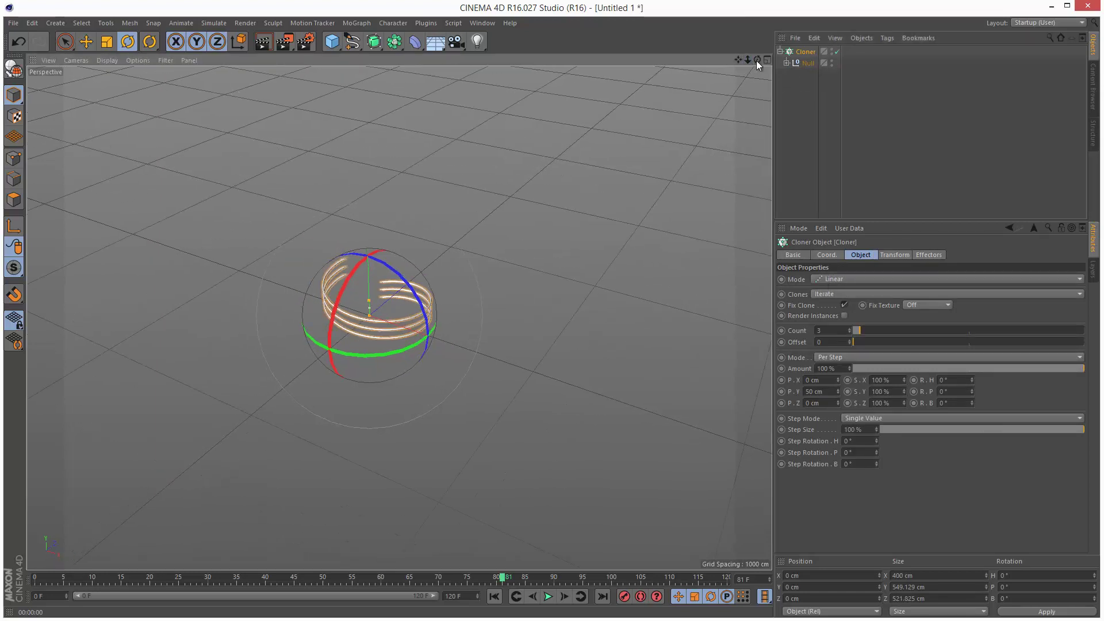
left_click_drag(756, 60, 575, 350)
left_click(828, 132)
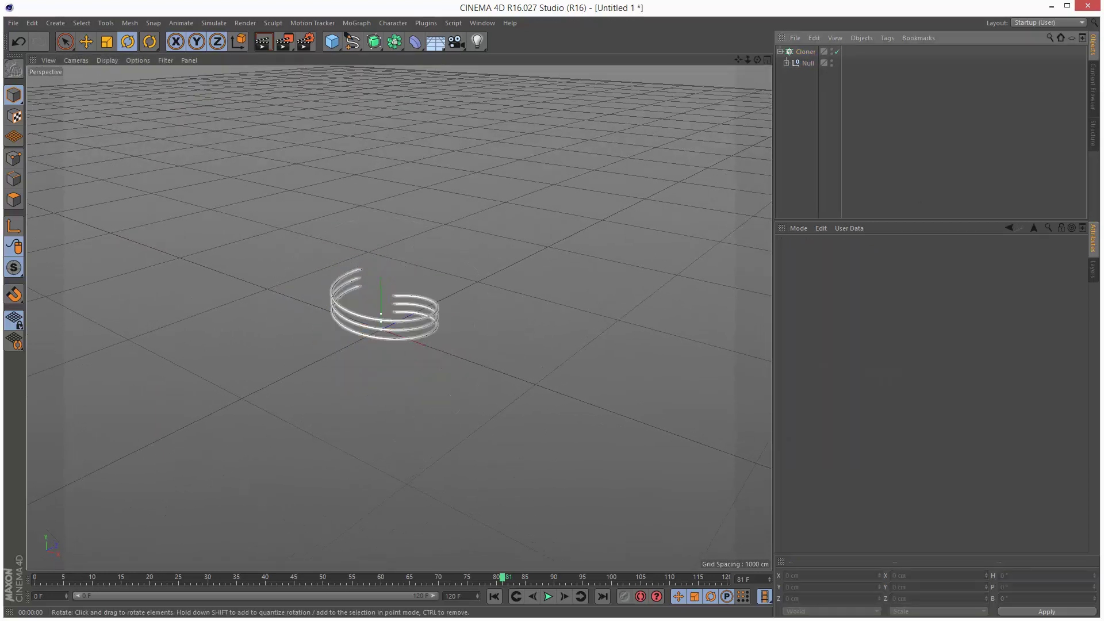
left_click(494, 597)
left_click(548, 597)
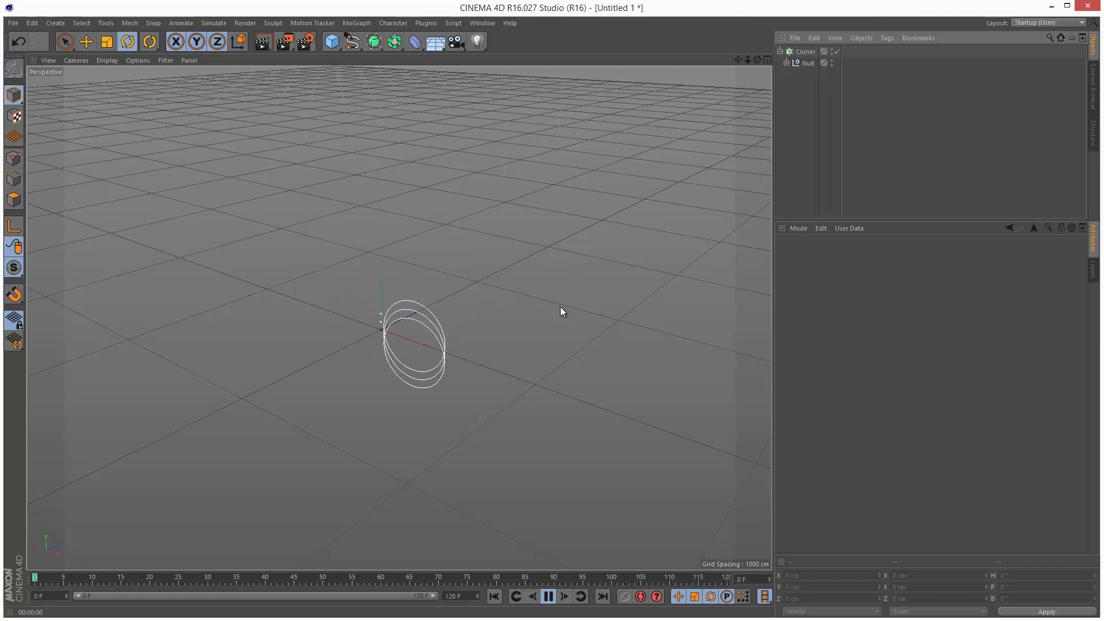
left_click(548, 596)
Set the Cloner to 4 clones with a 7.2° Step Rotation H and a per-step offset of -53 cm in X and 66 cm in Y.
left_click(805, 52)
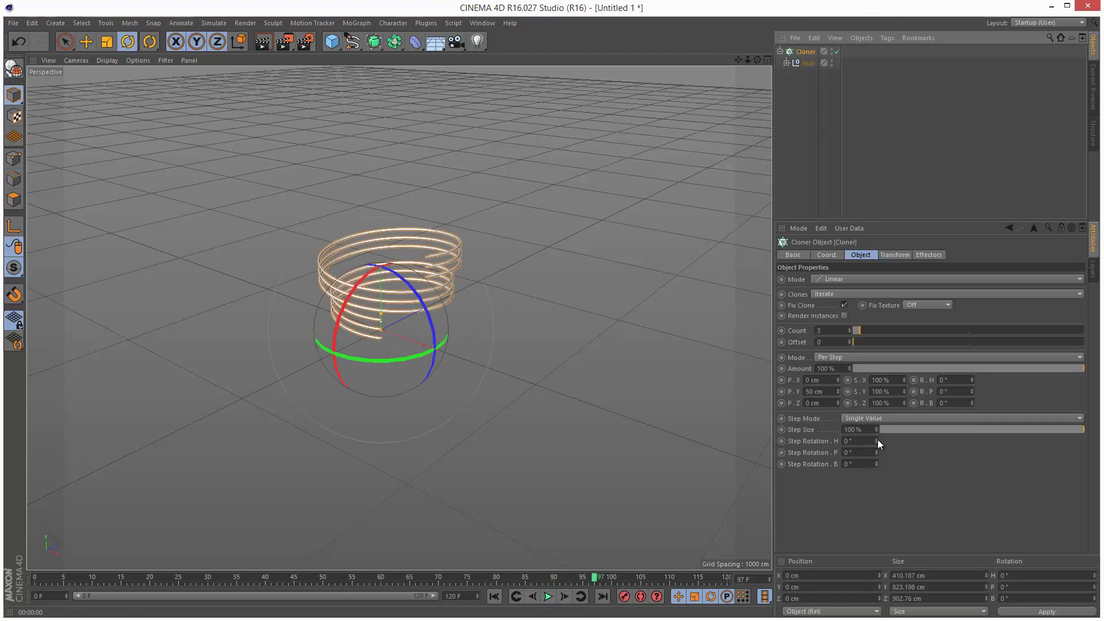
left_click_drag(878, 439, 876, 461)
key("ctrl+z")
key("ctrl+z")
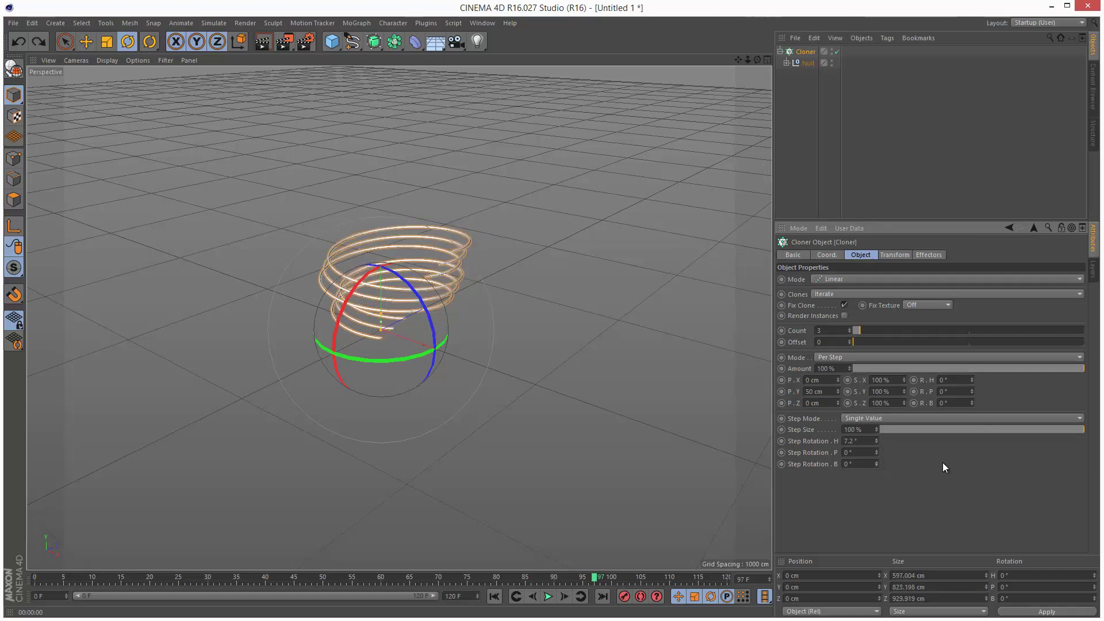
left_click_drag(861, 336, 862, 333)
left_click_drag(837, 391, 839, 384)
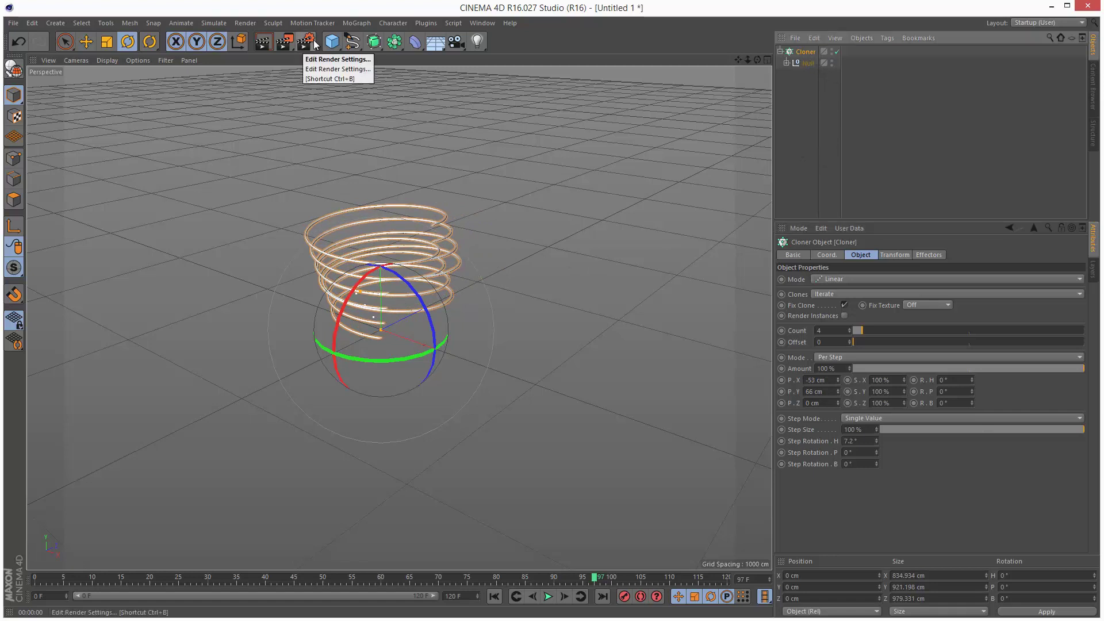
Add a Step effector to the Cloner with Position enabled, P.Y at -48 cm, and a Time Offset that staggers the clones.
left_click(356, 23)
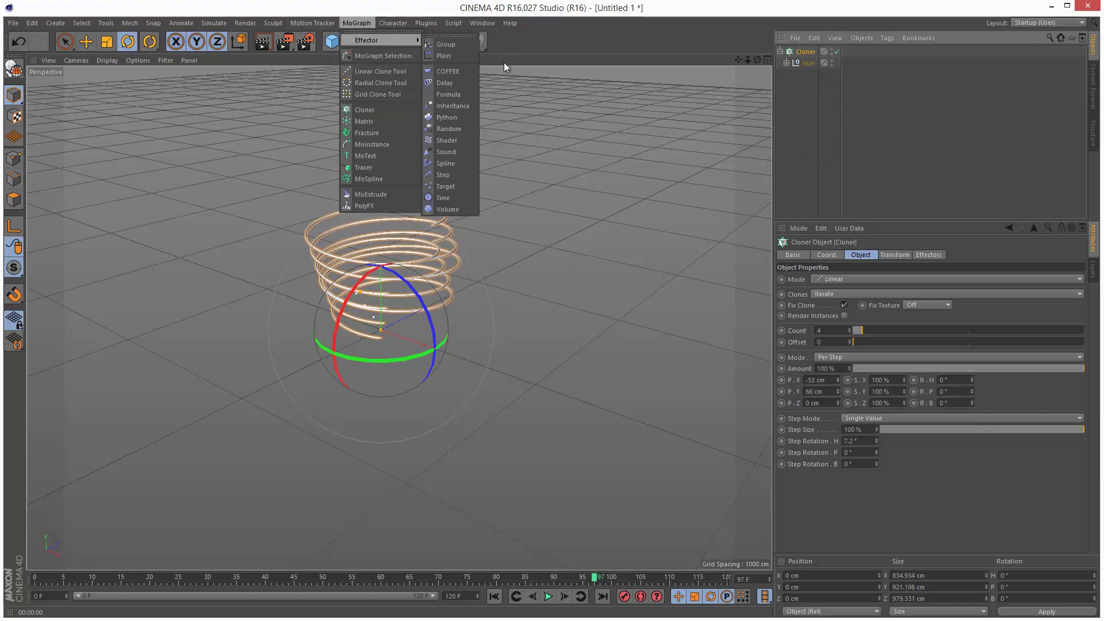
left_click(450, 179)
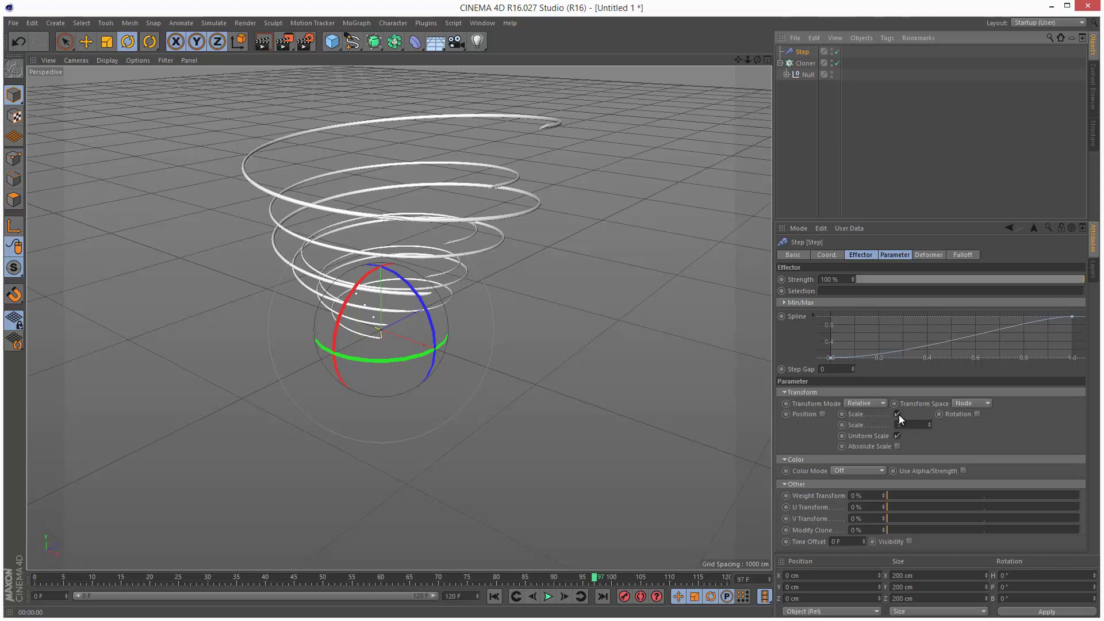
left_click(822, 414)
left_click_drag(853, 436, 853, 436)
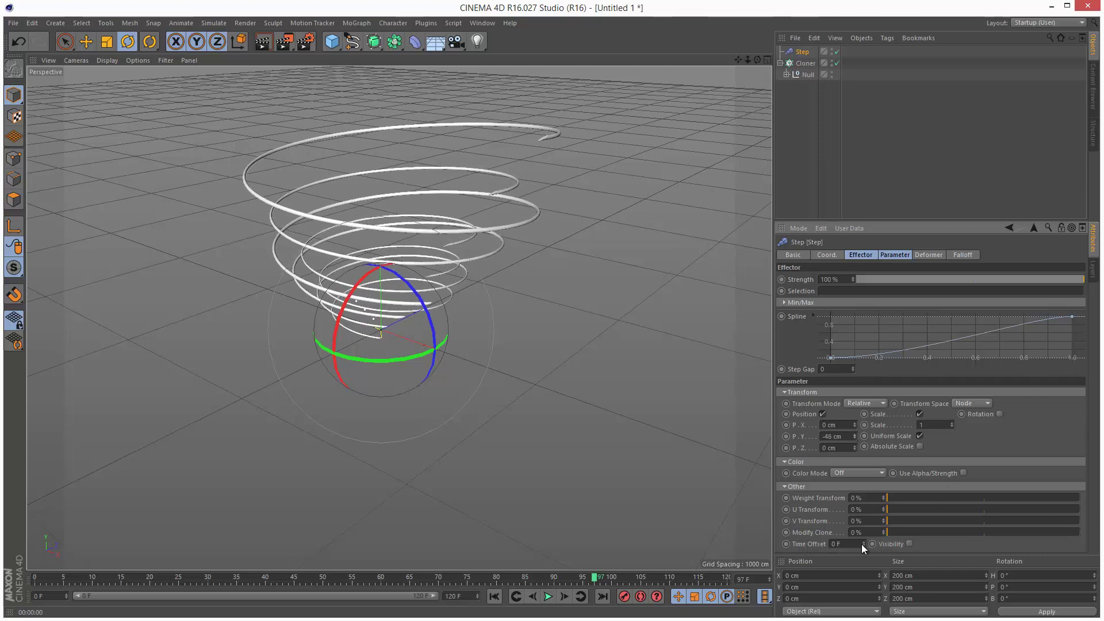
left_click_drag(863, 543, 864, 543)
Play the staggered clone animation from frame 0 with nothing selected, stopping it at frame 86.
left_click(910, 184)
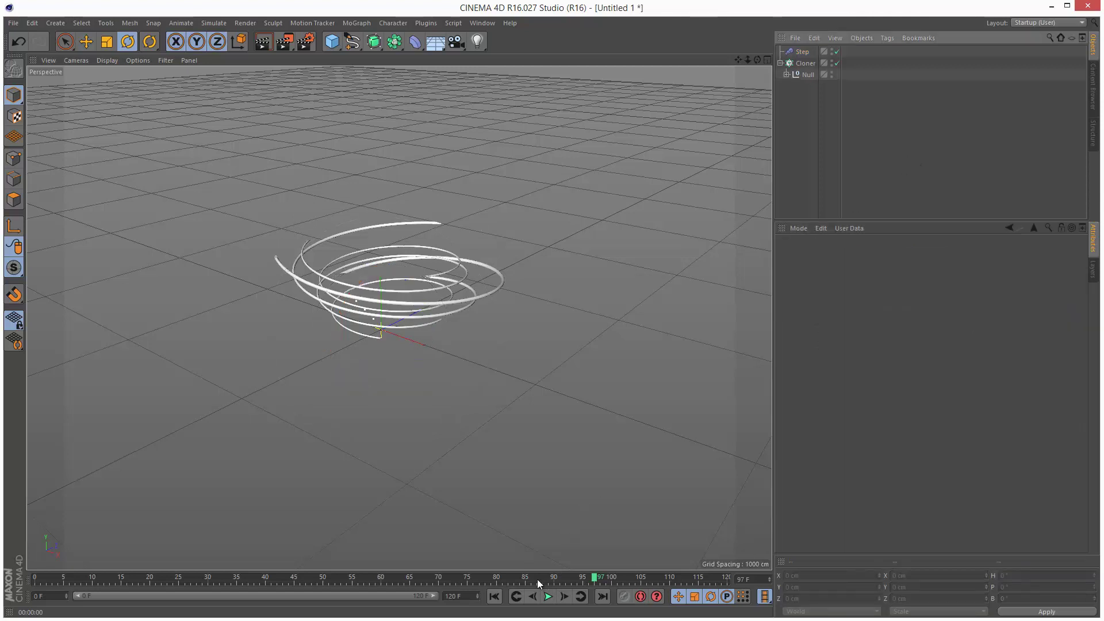
left_click(494, 596)
left_click(547, 597)
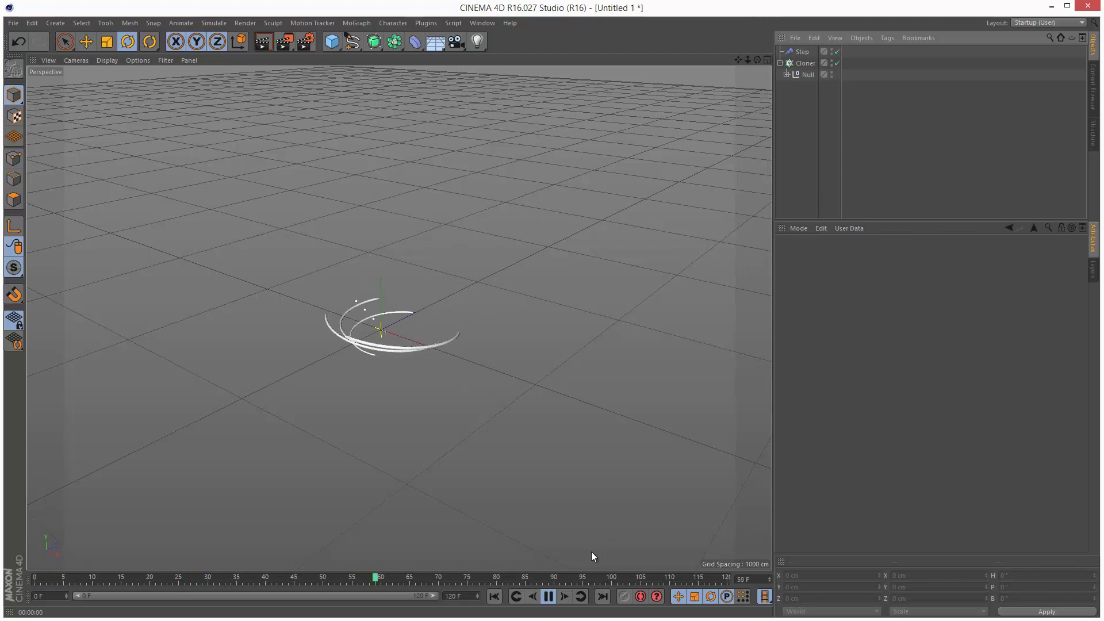
left_click(548, 596)
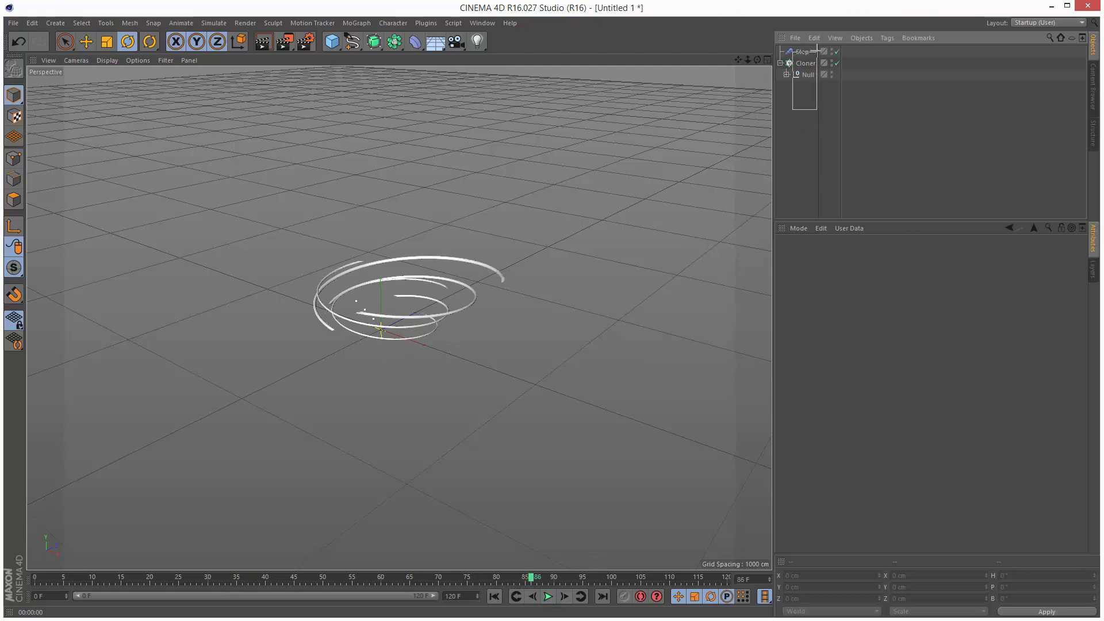
Move the MoSpline's End key of 100% to frame 66 and its Start key of 100% to frame 95.
left_click_drag(817, 110, 816, 108)
left_click(786, 75)
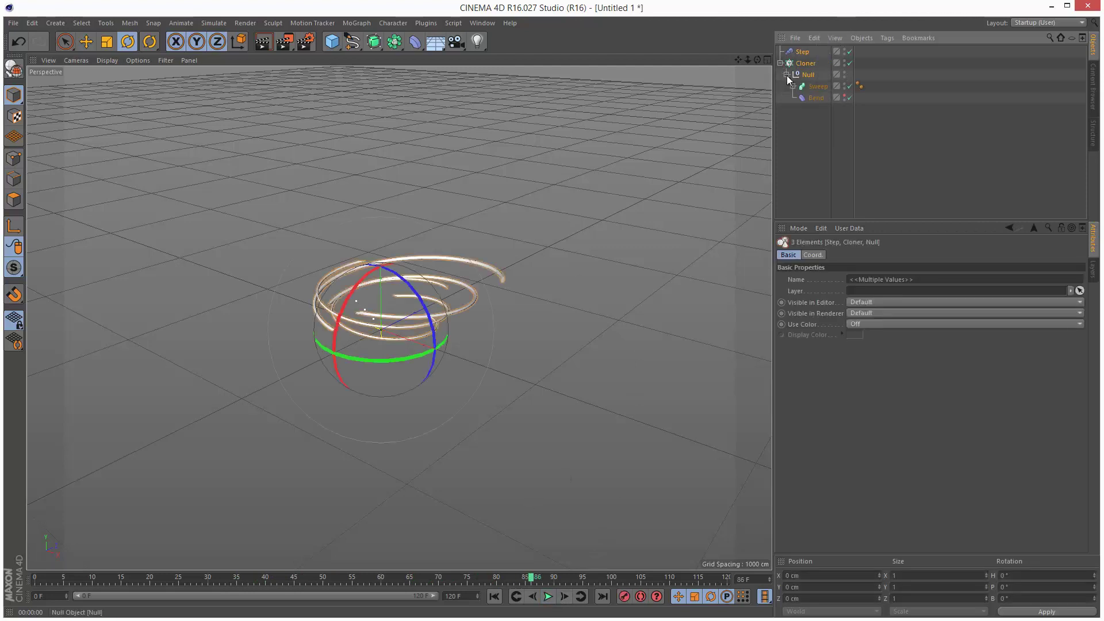
left_click(793, 86)
left_click(820, 109)
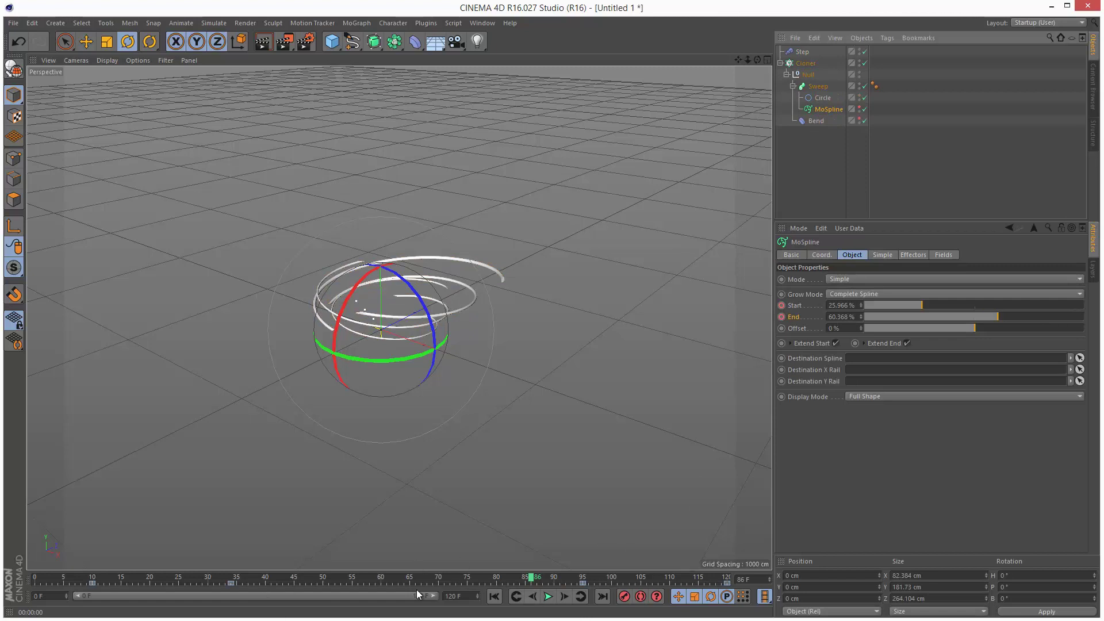
left_click_drag(582, 582, 419, 589)
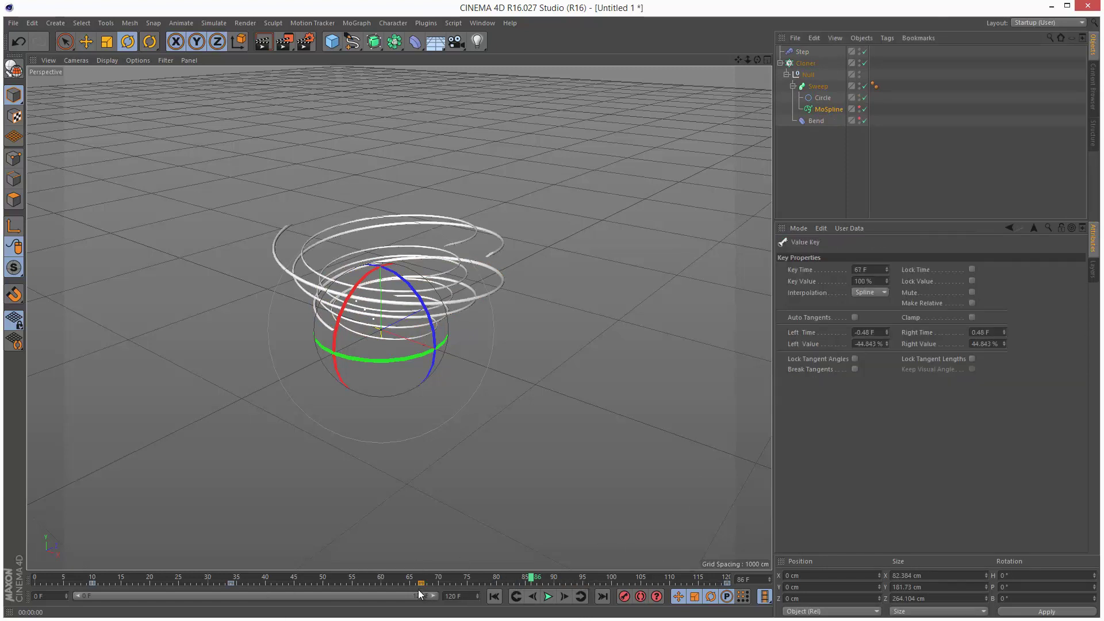
left_click_drag(727, 582, 587, 584)
Play the shortened animation from frame 0 with nothing selected, and stop it after reviewing the clones.
left_click(496, 596)
left_click(547, 596)
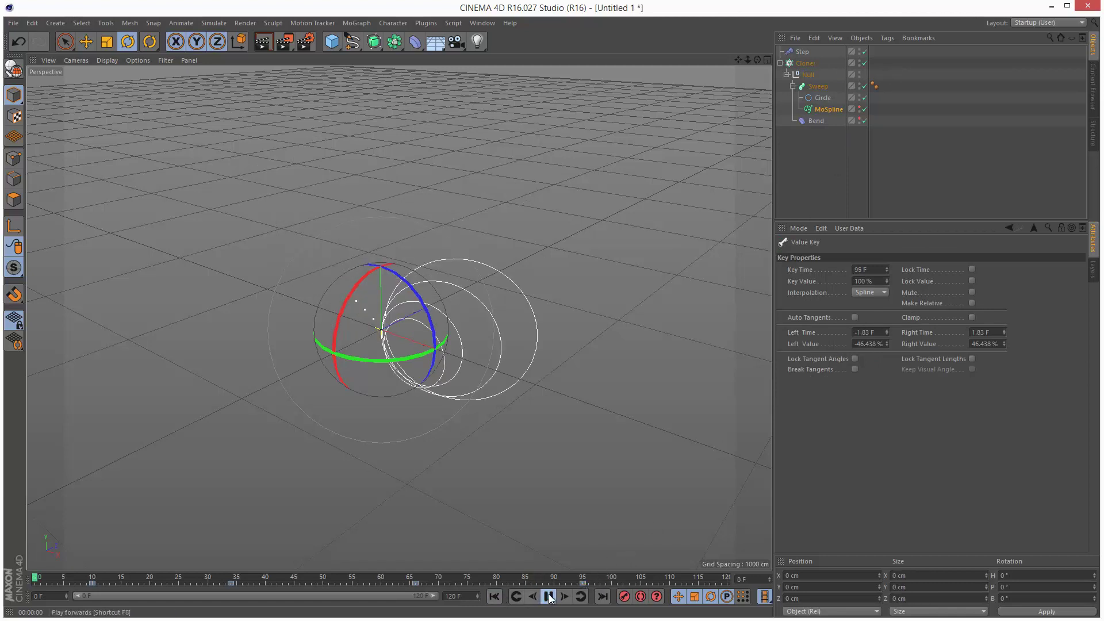
left_click(928, 178)
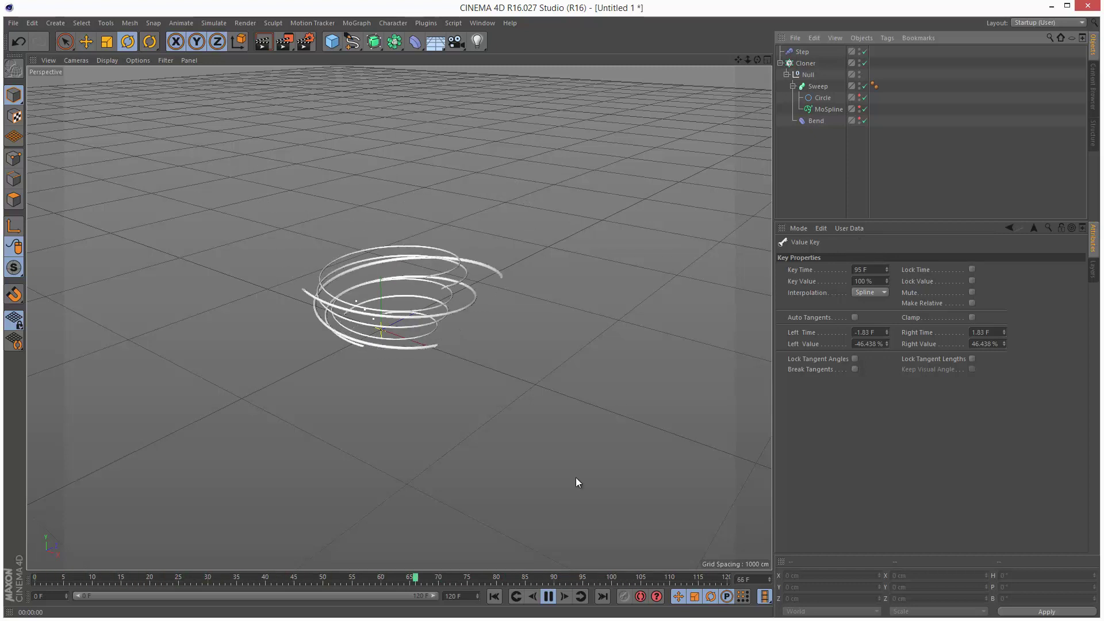
key("F8")
Lower the start point of the Sweep's Scale curve in its Details to 0 so the spiral tapers towards its start.
left_click(818, 87)
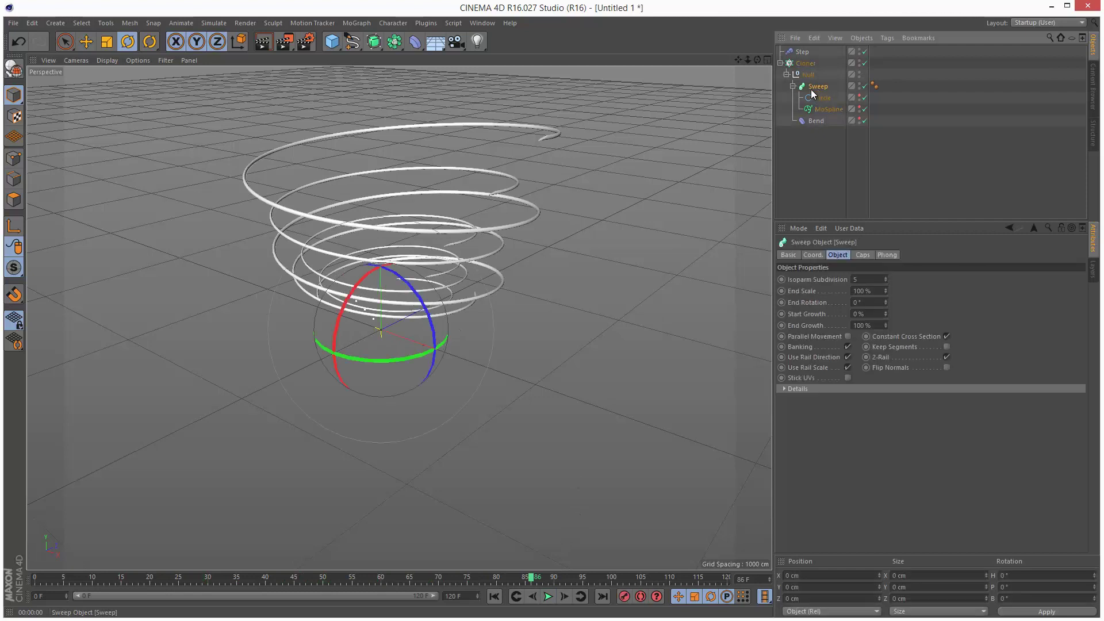
left_click(784, 389)
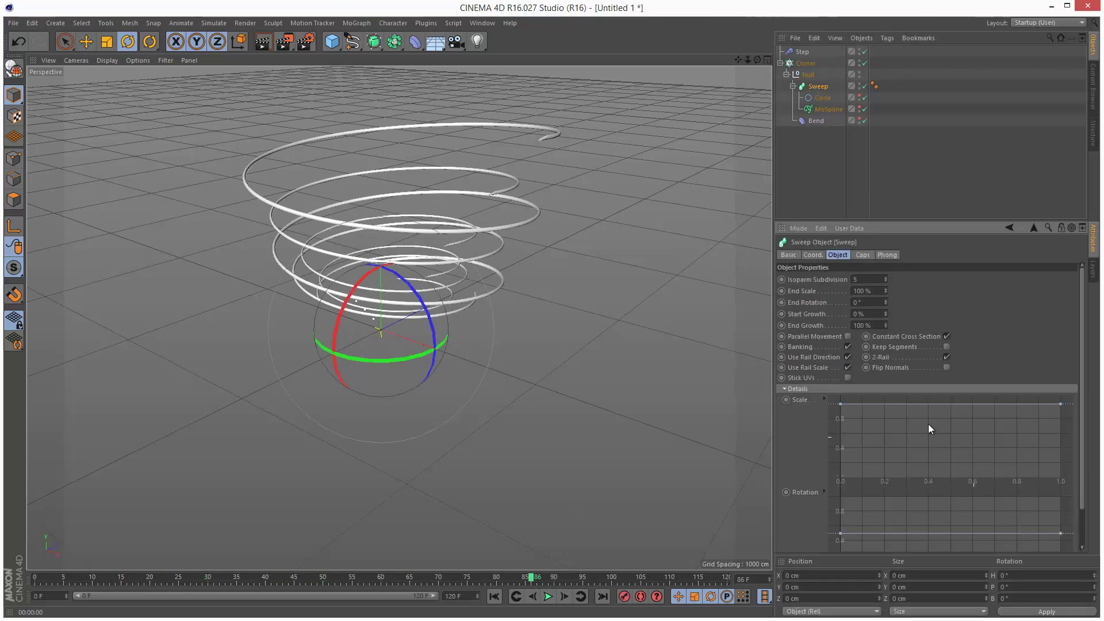
left_click_drag(843, 409, 843, 480)
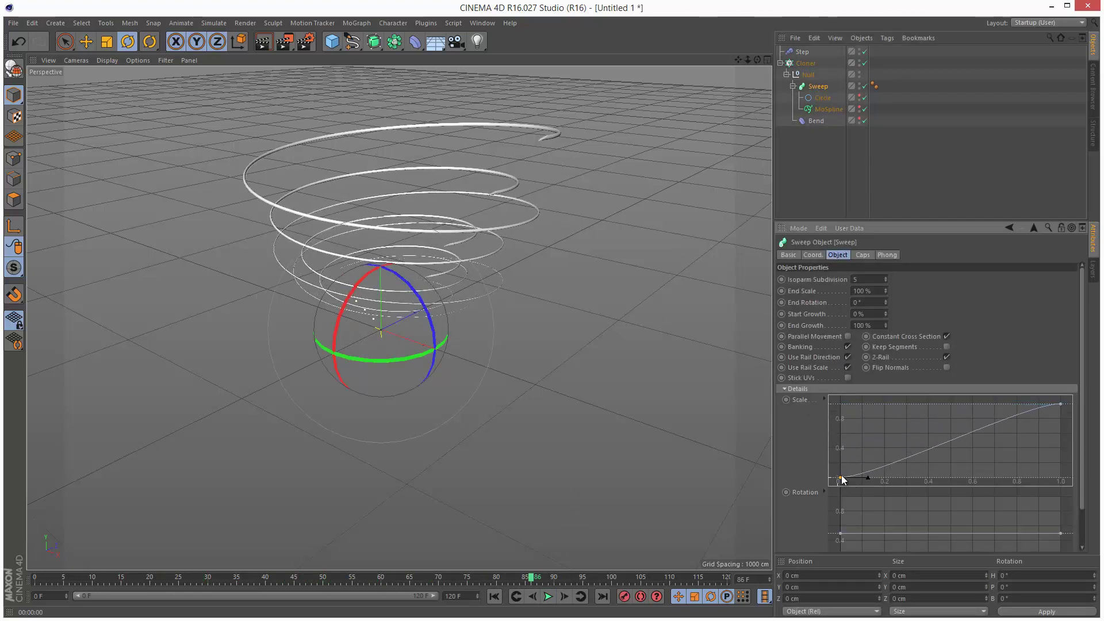
Shape the Sweep's Scale curve into an arch with a rounded midpoint near 0.5 at full scale and the end point at 0.
left_click(939, 445, "ctrl")
left_click_drag(940, 445, 939, 409)
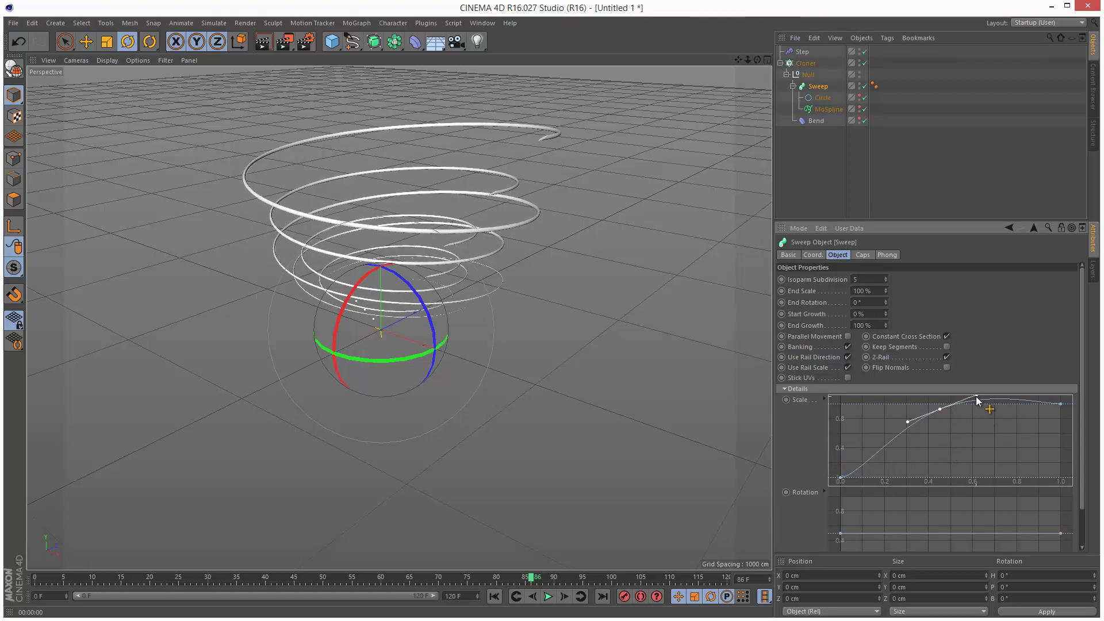
left_click_drag(1060, 404, 1064, 490)
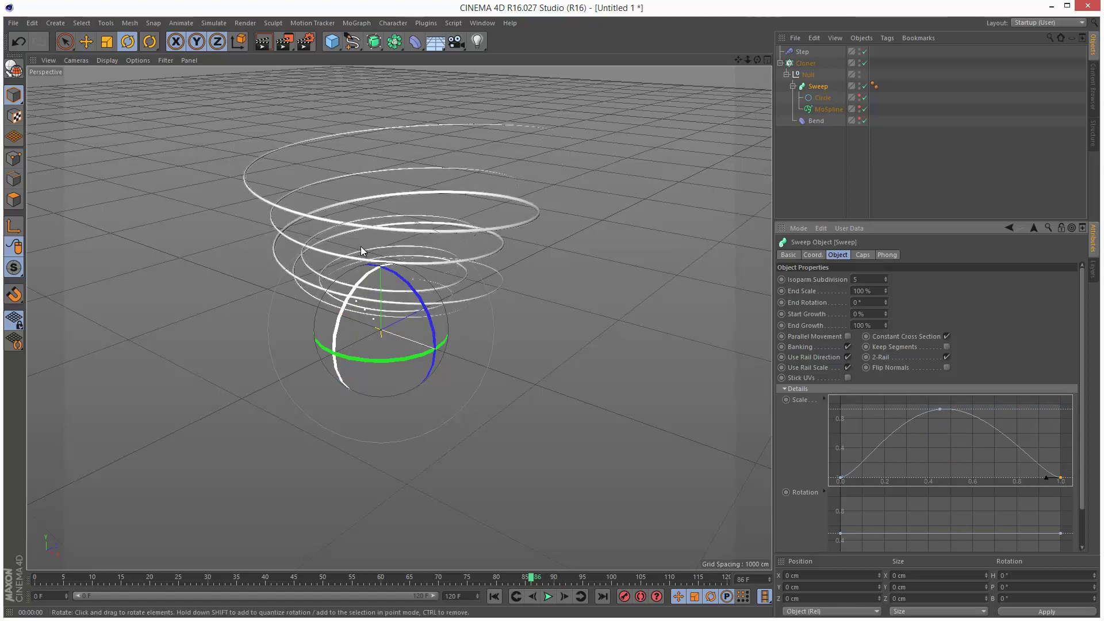
left_click_drag(940, 410, 1007, 406)
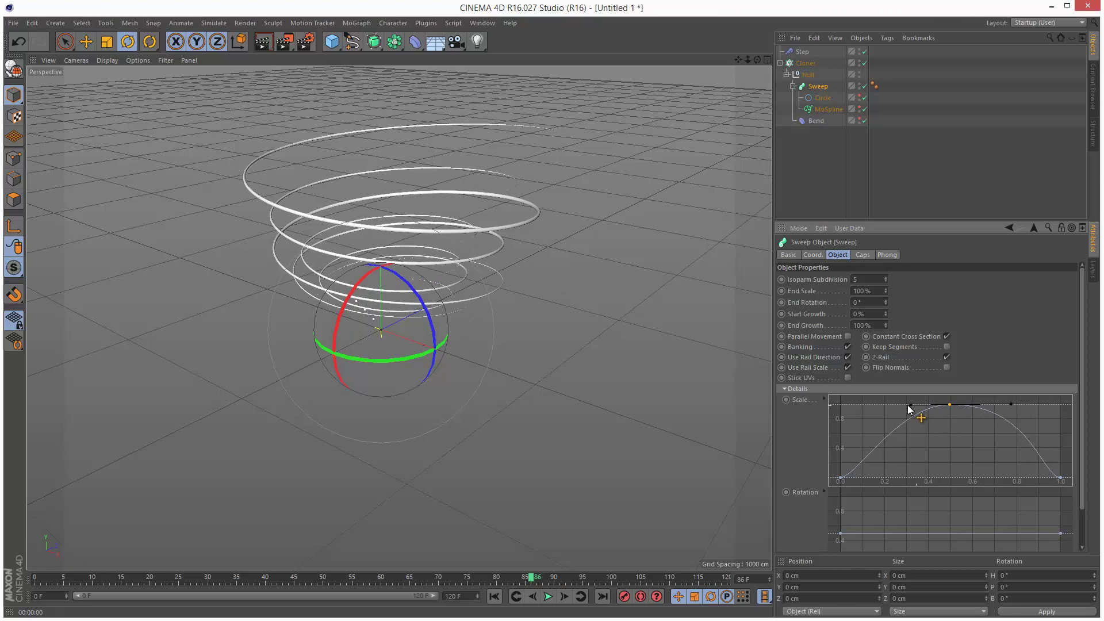
left_click_drag(916, 406, 904, 407)
scroll(1077, 426, "down", 3)
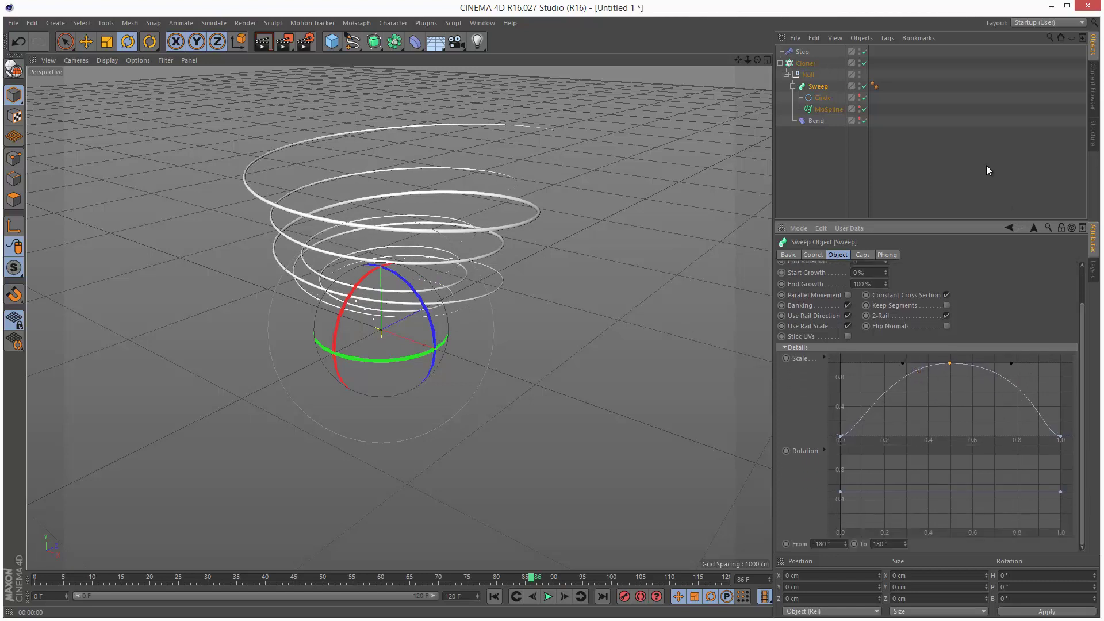
Set the MoSpline's Simple Width to about 8.02 cm to thicken the swept spirals.
left_click(813, 108)
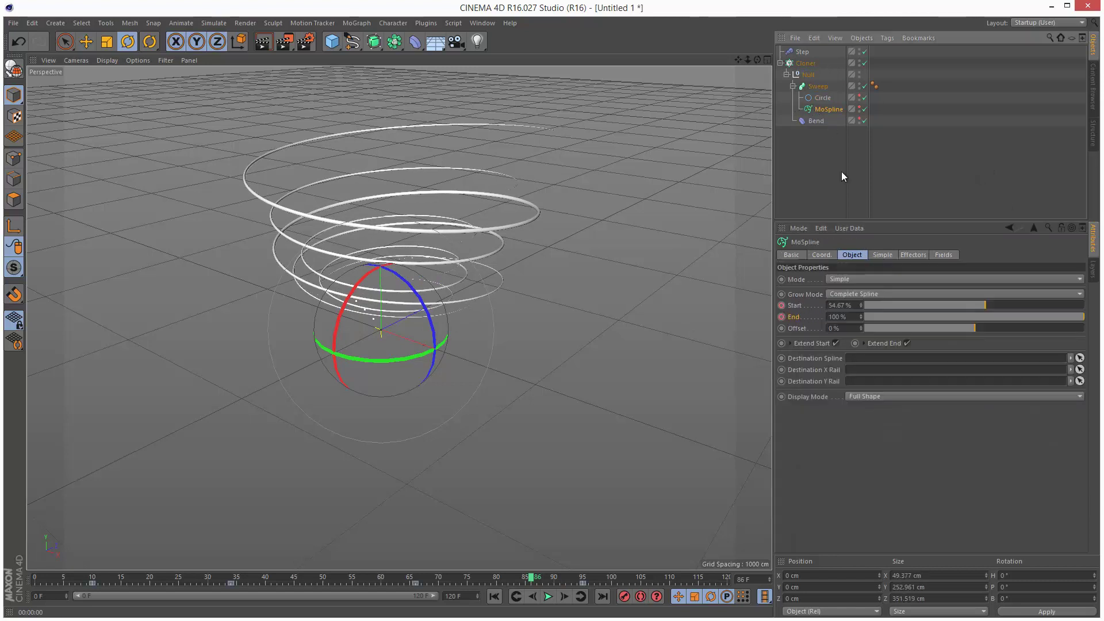
left_click(882, 255)
left_click_drag(872, 391, 880, 394)
Play the thicker tapered spirals from frame 0 with nothing selected, stopping at frame 32.
left_click(923, 149)
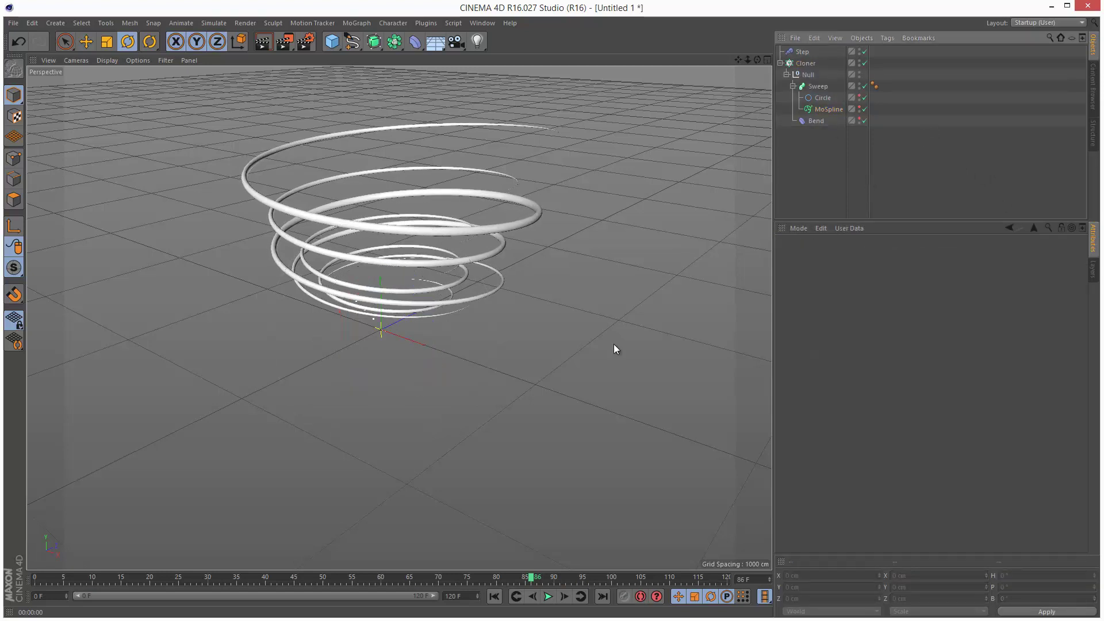
left_click(495, 597)
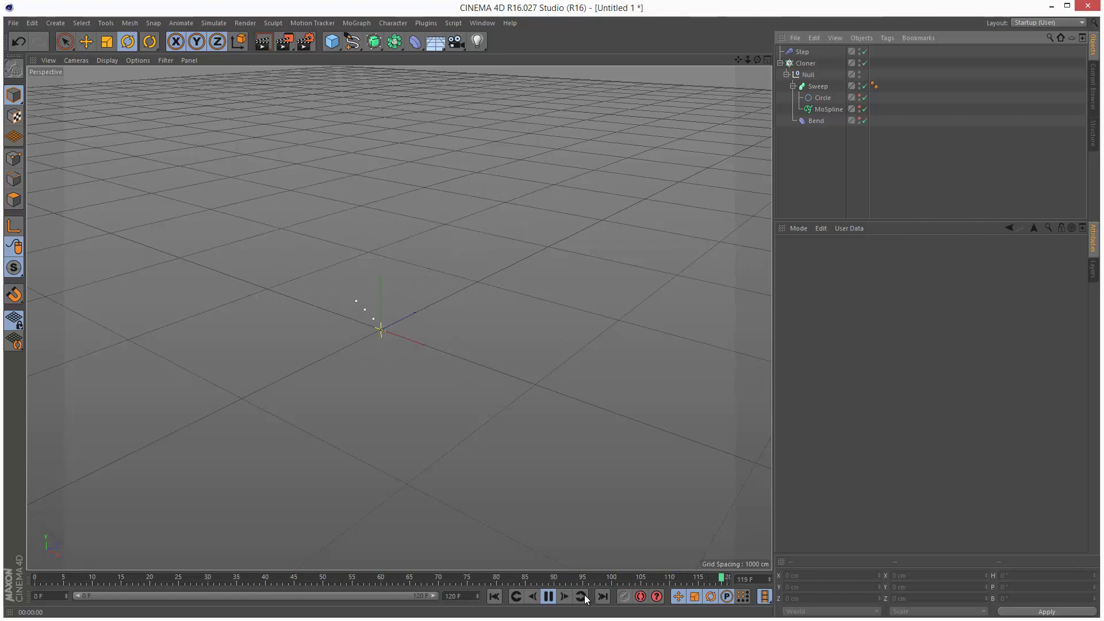
left_click(550, 597)
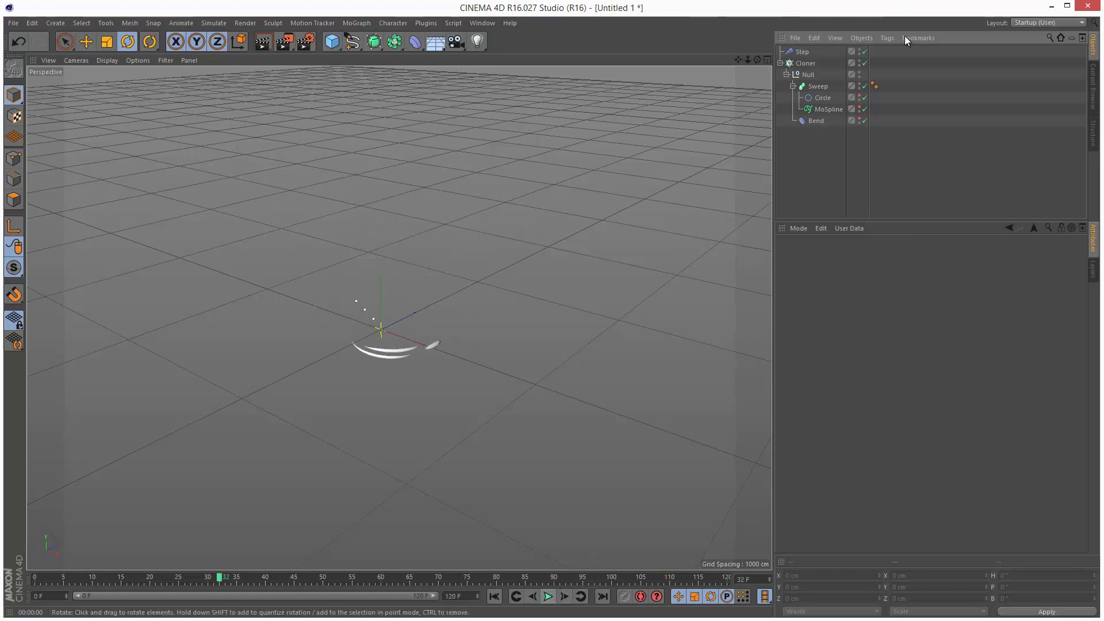
Show the F-curves of the MoSpline's Start and End tracks together and move the Start key of 100% to frame 75.
right_click(823, 108)
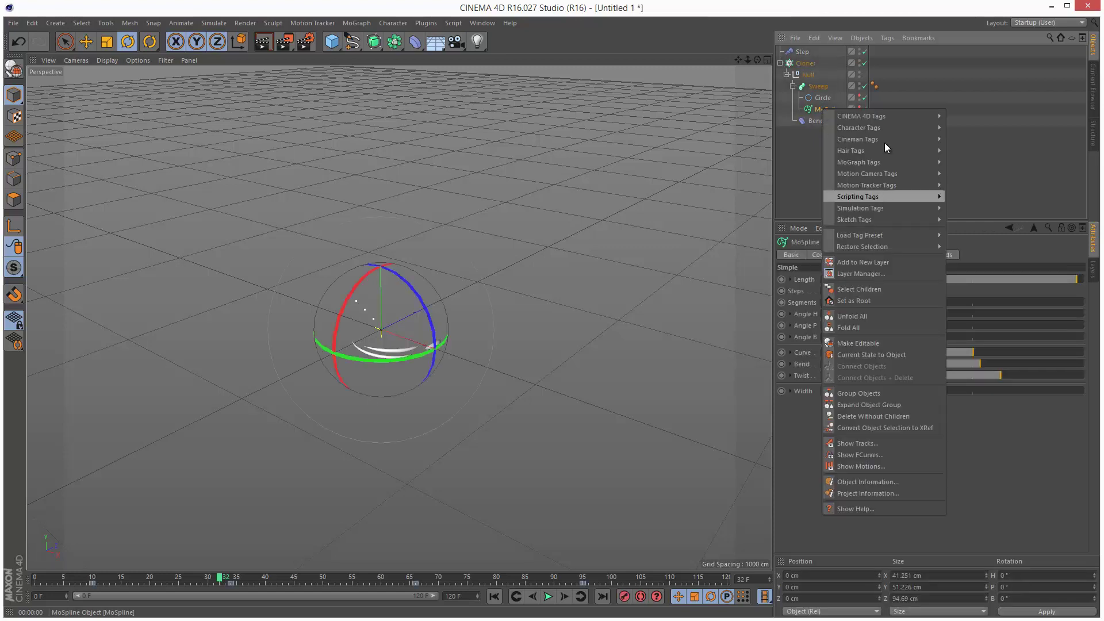
mouse_move(883, 117)
left_click(913, 84)
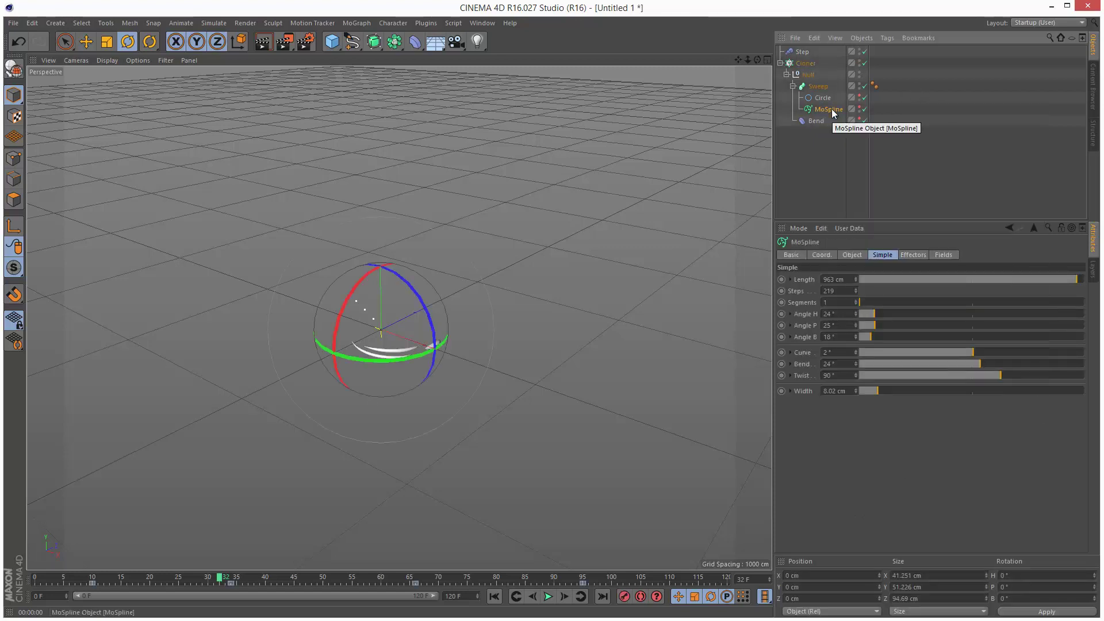
left_click(852, 255)
right_click(797, 318)
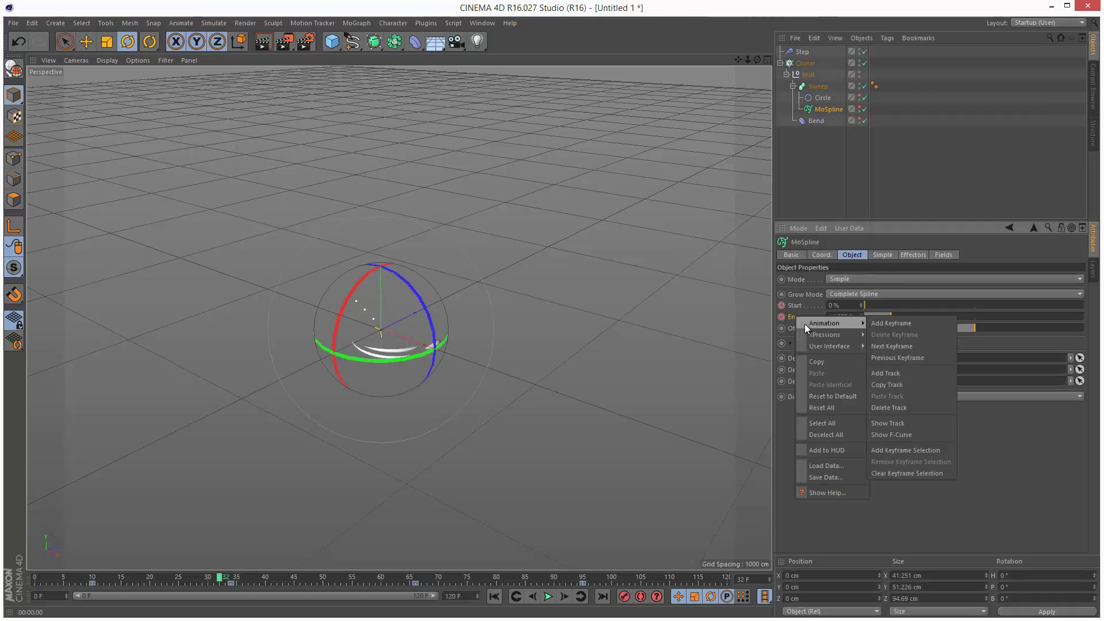
left_click(921, 430)
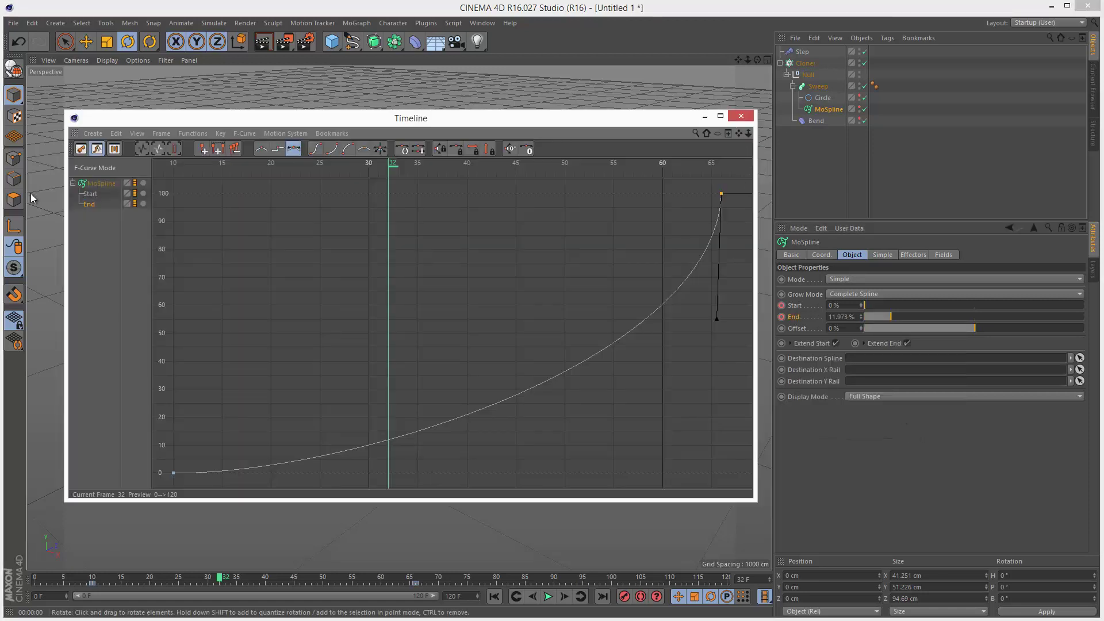
left_click(92, 195, "shift")
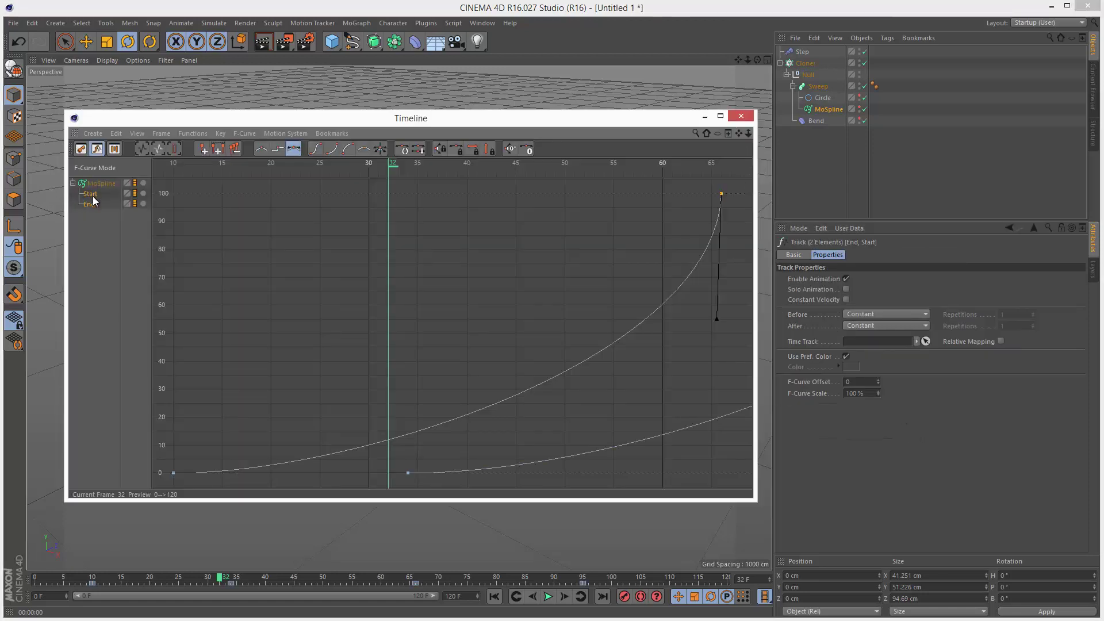
right_click_drag(574, 352, 575, 350, "alt")
left_click(736, 201)
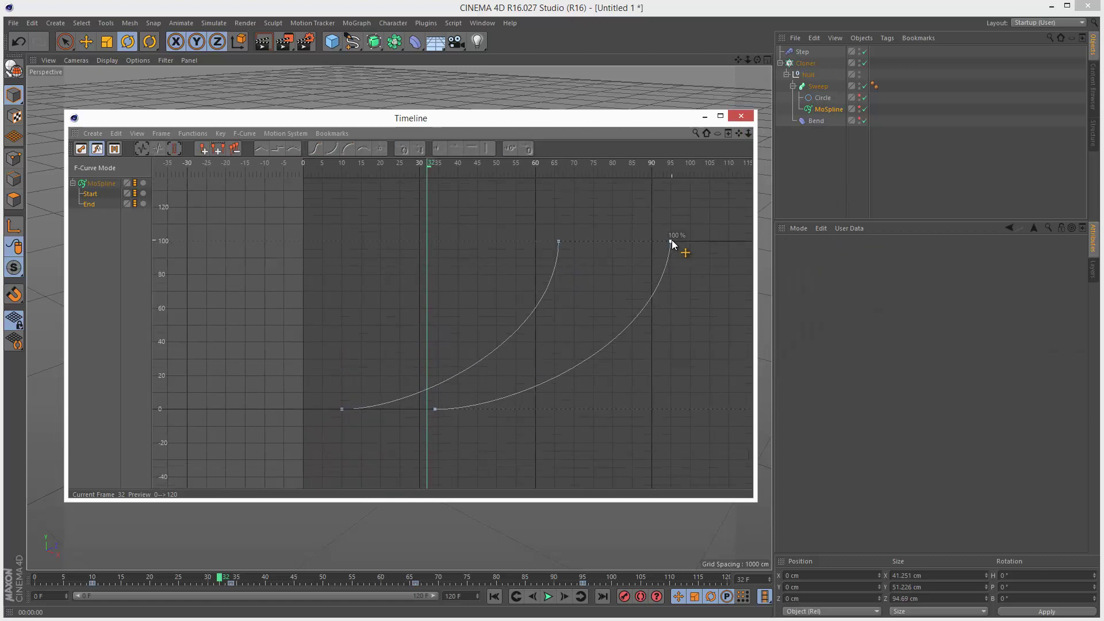
left_click_drag(671, 241, 597, 245)
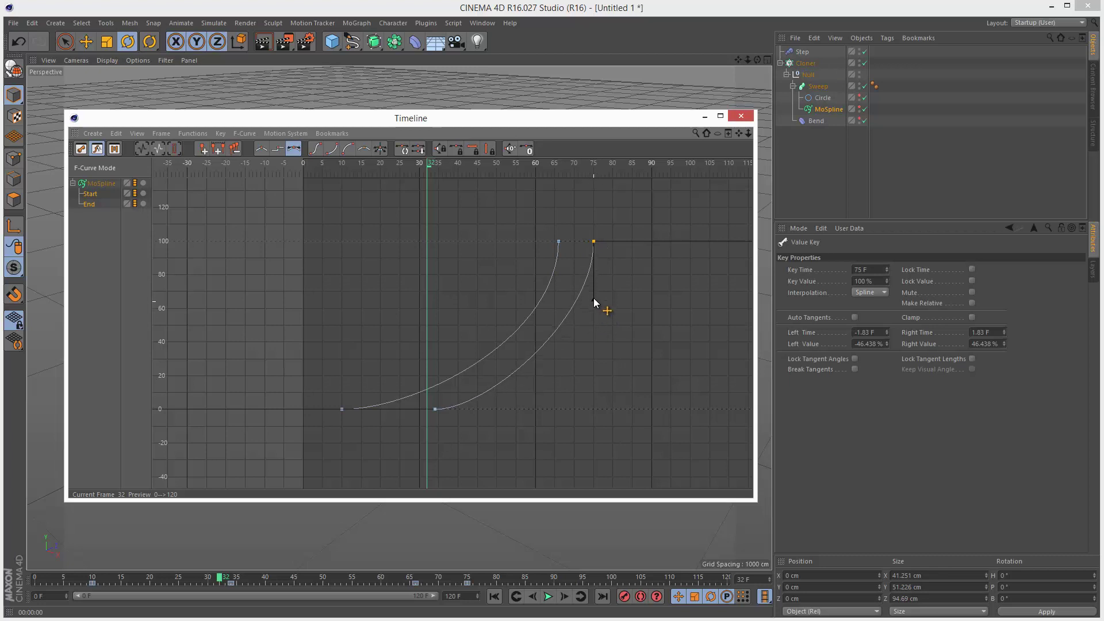
Reshape the left tangents of the 100% keys, End to -2.10 F and -34.596%, Start to 0 F and -31.066%, and close the Timeline.
left_click(557, 245)
left_click(557, 244)
left_click_drag(558, 317, 551, 299)
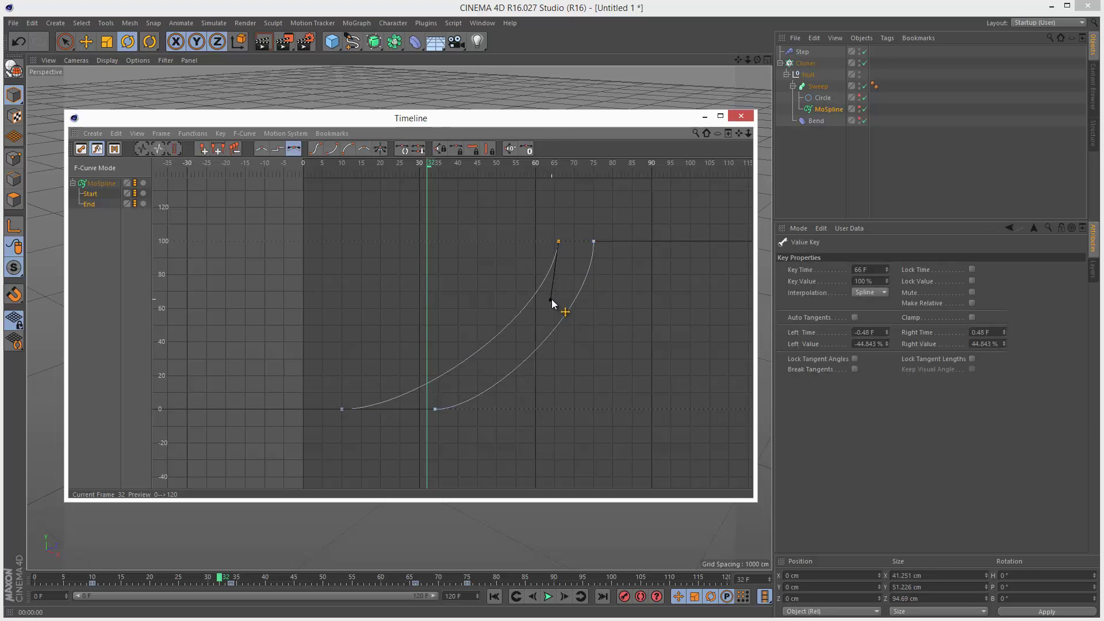
left_click(593, 242)
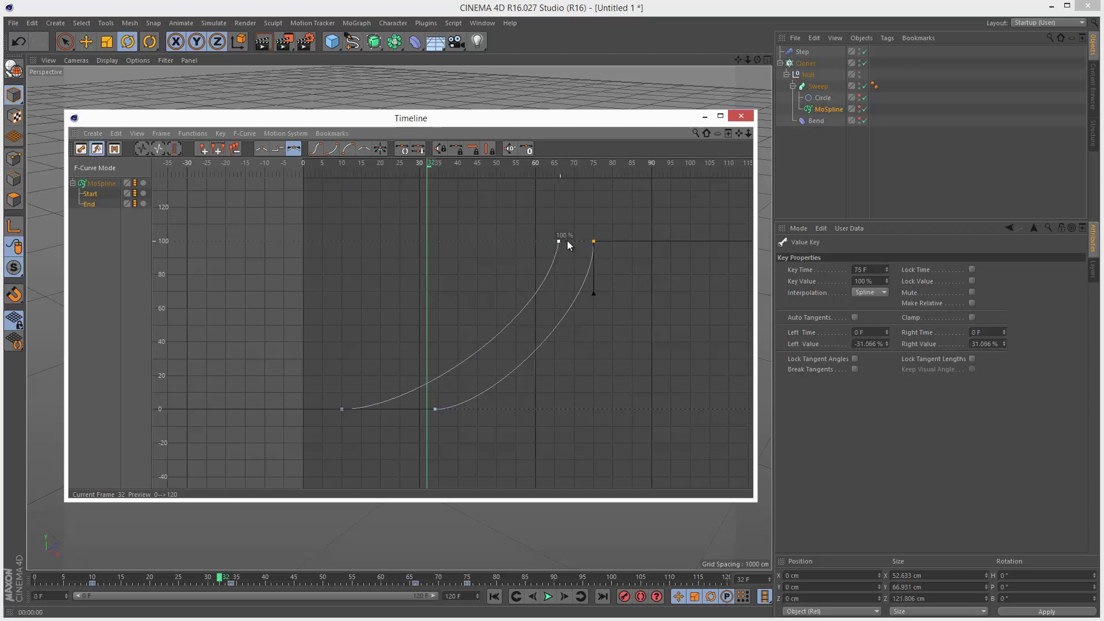
left_click(740, 118)
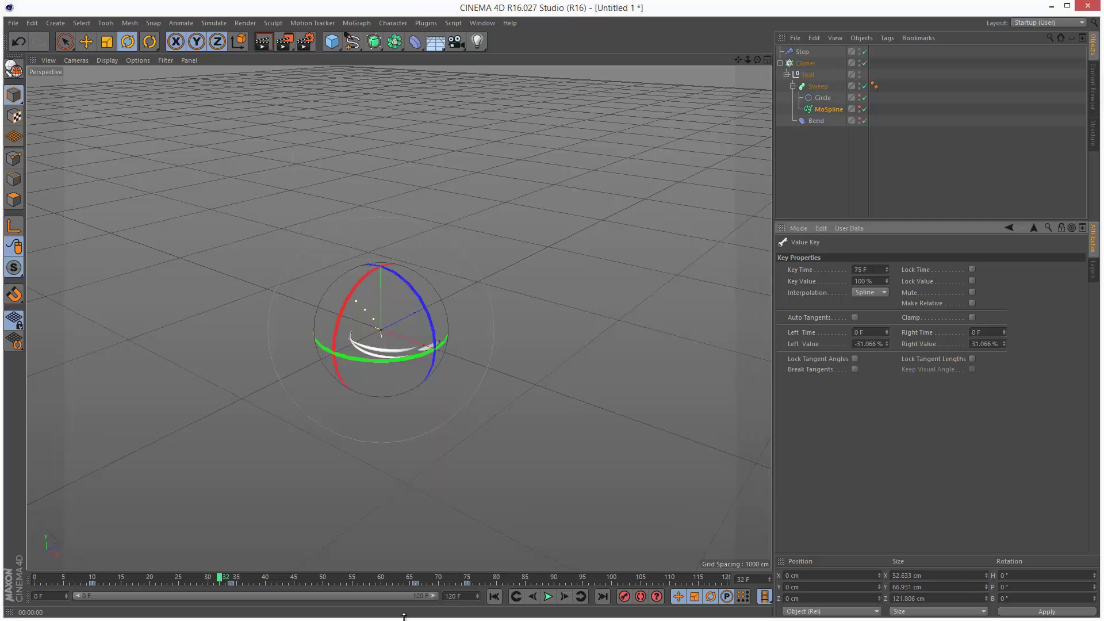
Set the project's end to frame 140 and extend the preview range to frame 140.
left_click(453, 597)
type("140")
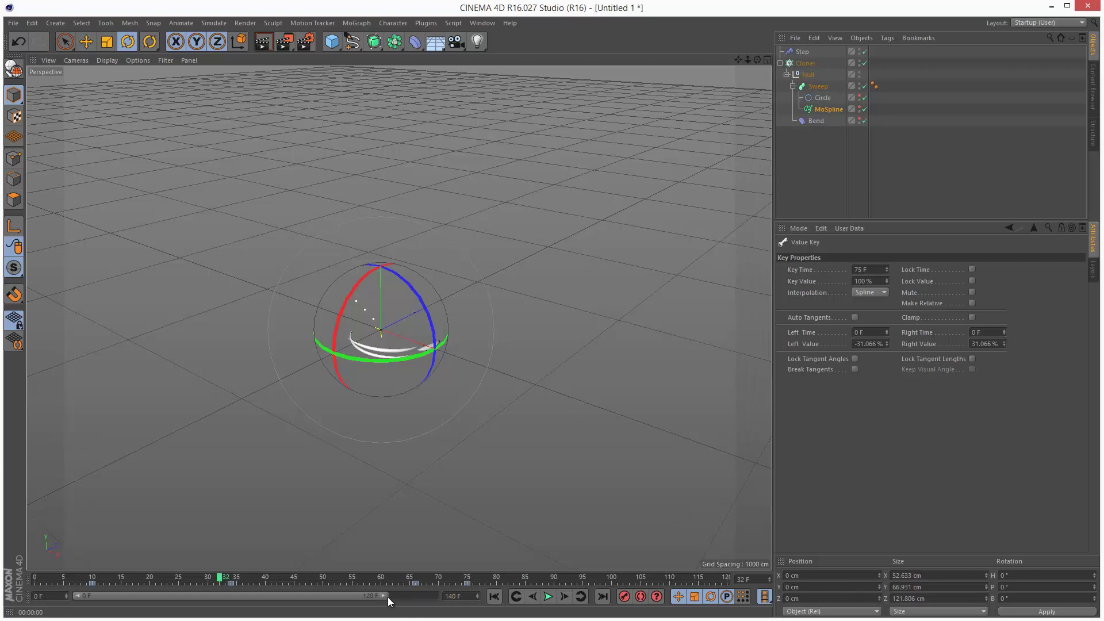
key("Return")
Play the 140-frame animation from frame 0 with nothing selected, stopping at frame 62.
left_click(857, 196)
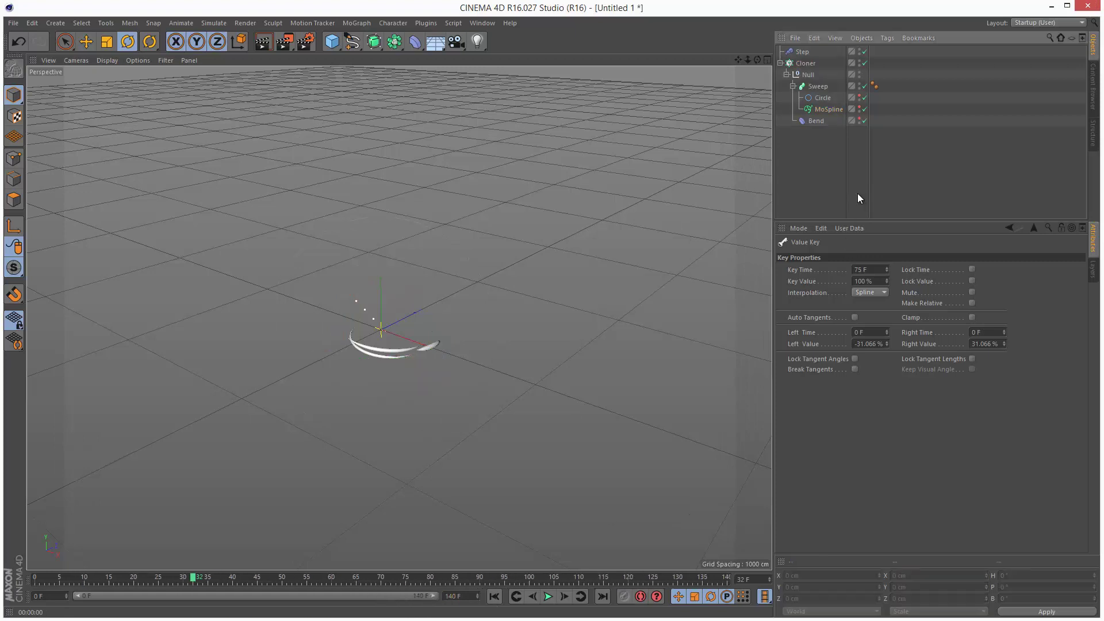
left_click(494, 596)
left_click(548, 597)
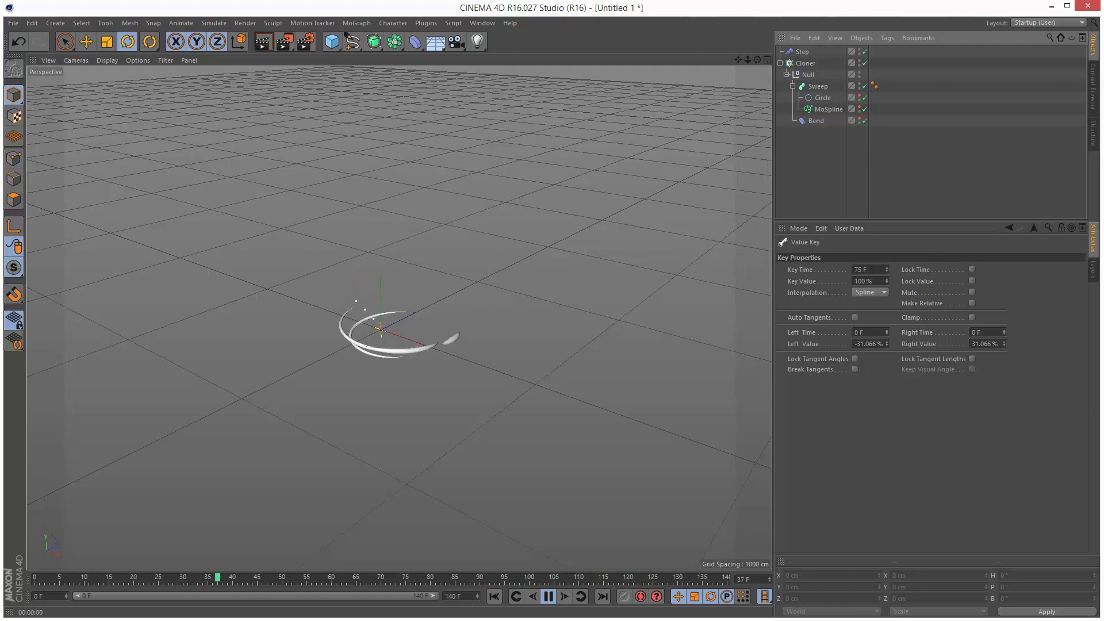
left_click(548, 596)
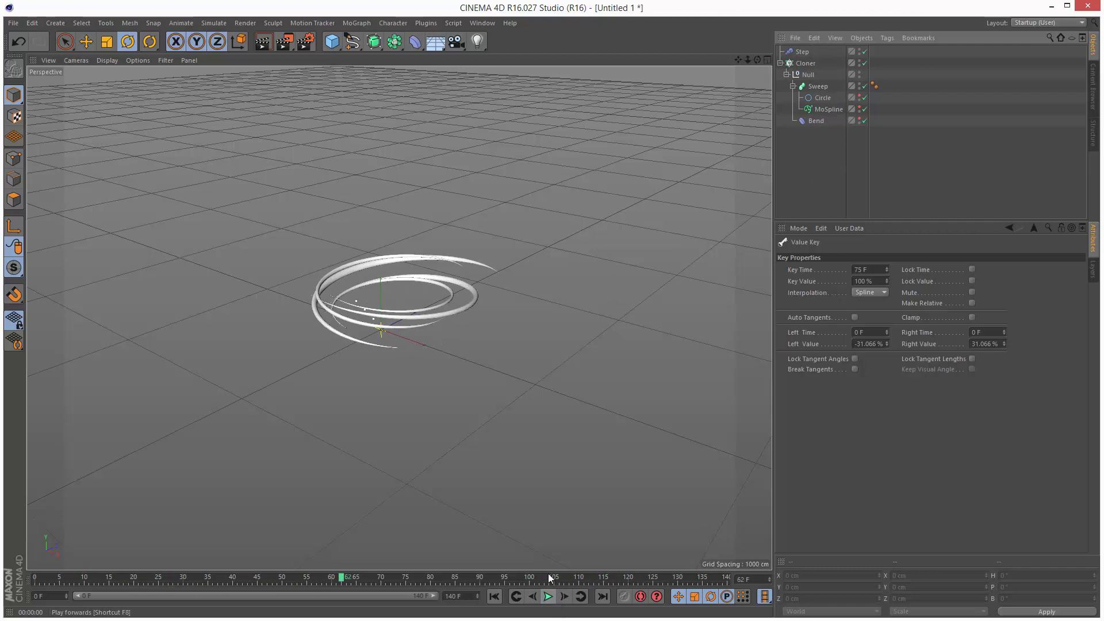
Set the MoSpline's Curve to 51°, Bend to -13° and Twist to 225°, moving to frame 71 to judge the shape.
left_click(828, 109)
left_click(882, 255)
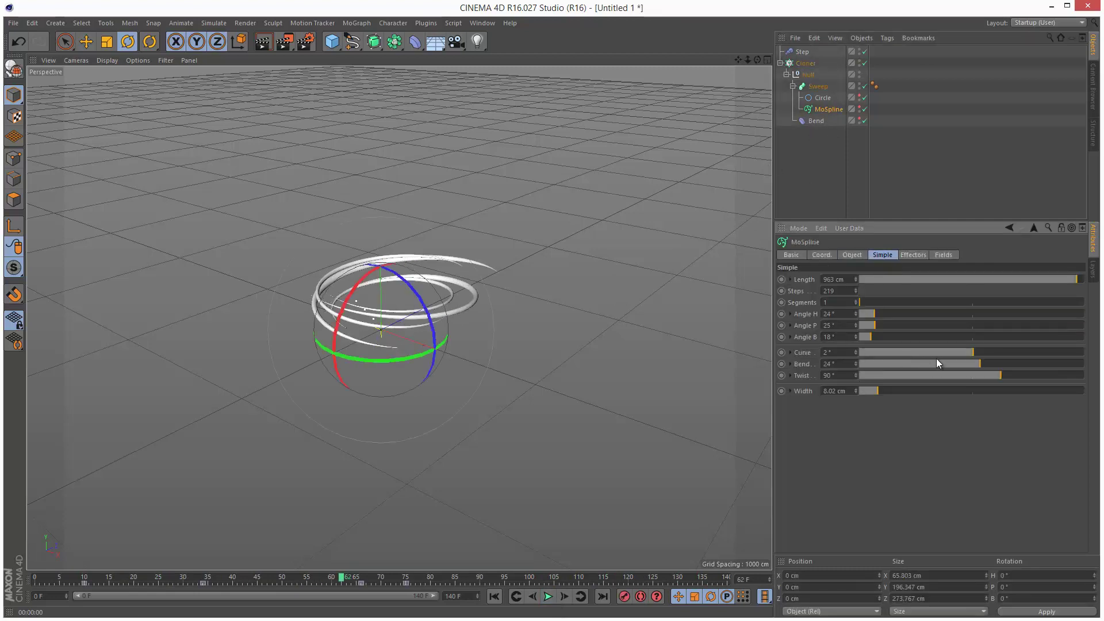
left_click_drag(965, 351, 988, 352)
left_click_drag(407, 579, 386, 579)
left_click_drag(967, 364, 1043, 376)
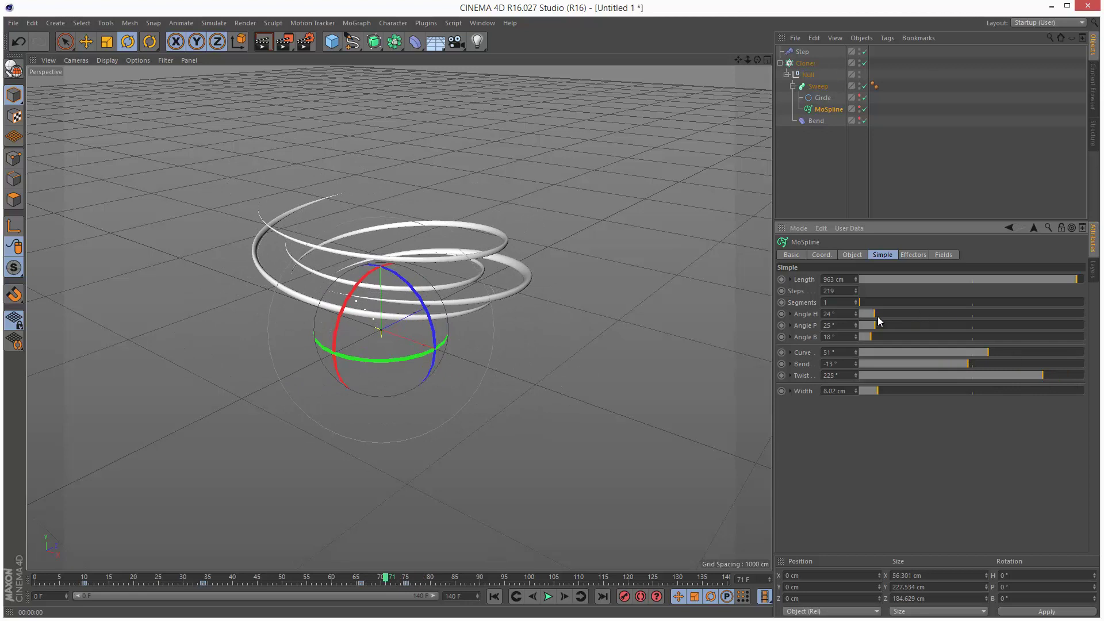
Set the MoSpline's Angle H to 24°, Angle P to 31° and Angle B to 15°, playing the animation while tuning, and clear the selection.
left_click_drag(881, 315, 867, 340)
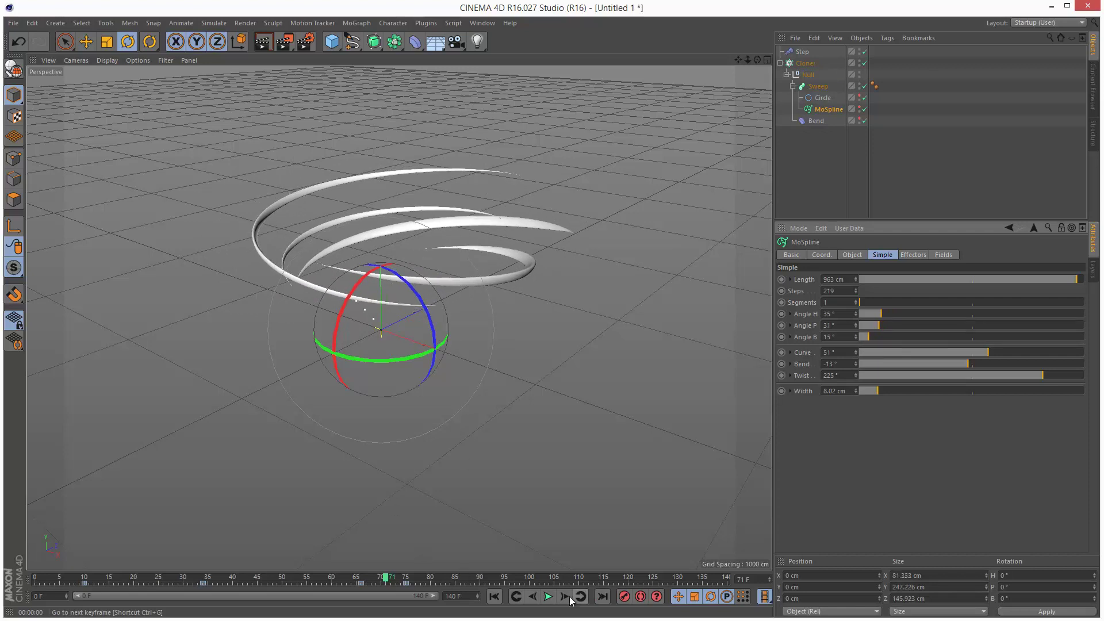
left_click(548, 596)
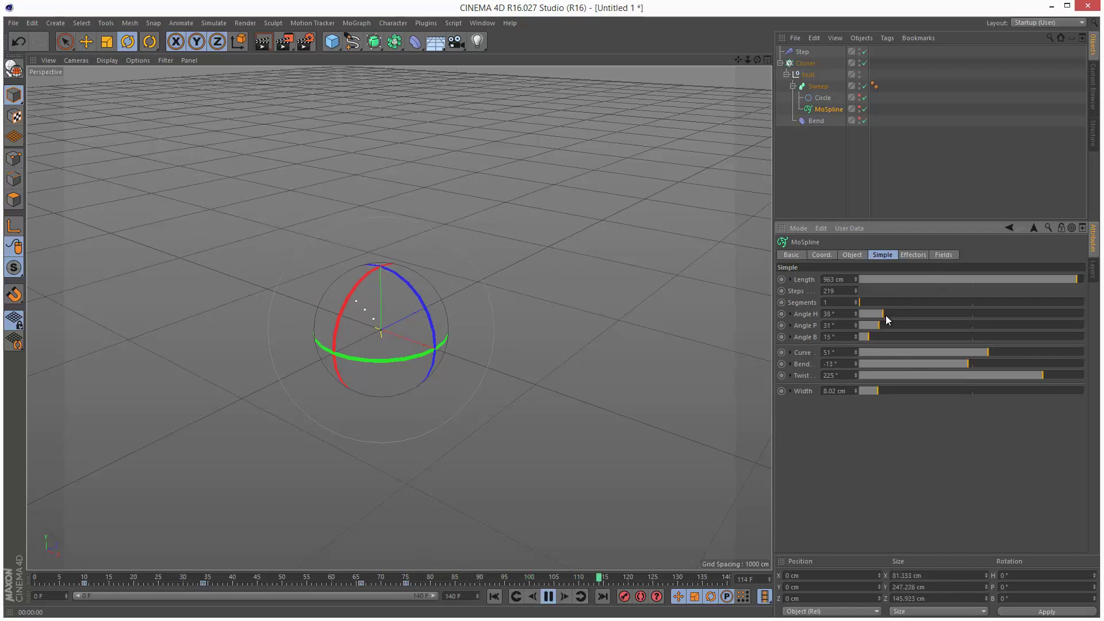
left_click_drag(888, 315, 903, 314)
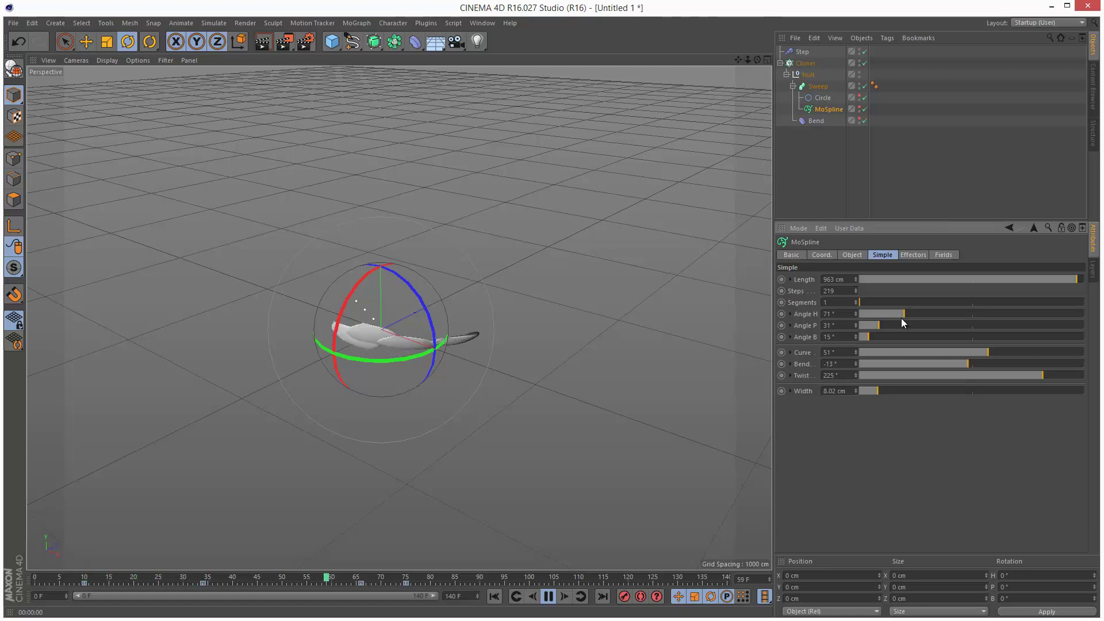
left_click_drag(901, 315, 878, 317)
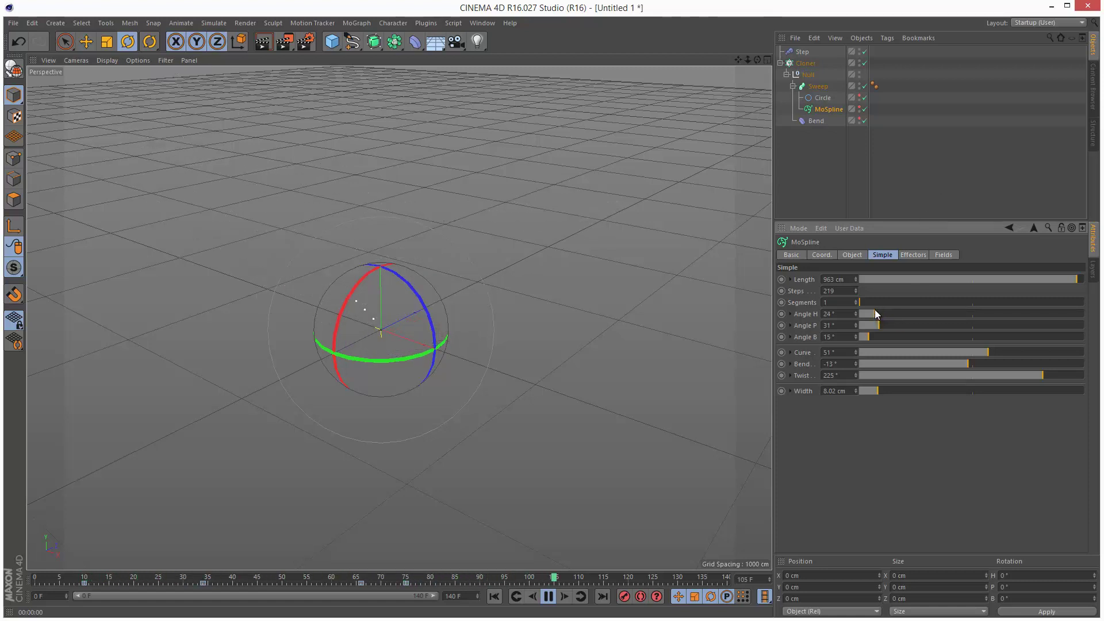
left_click(892, 173)
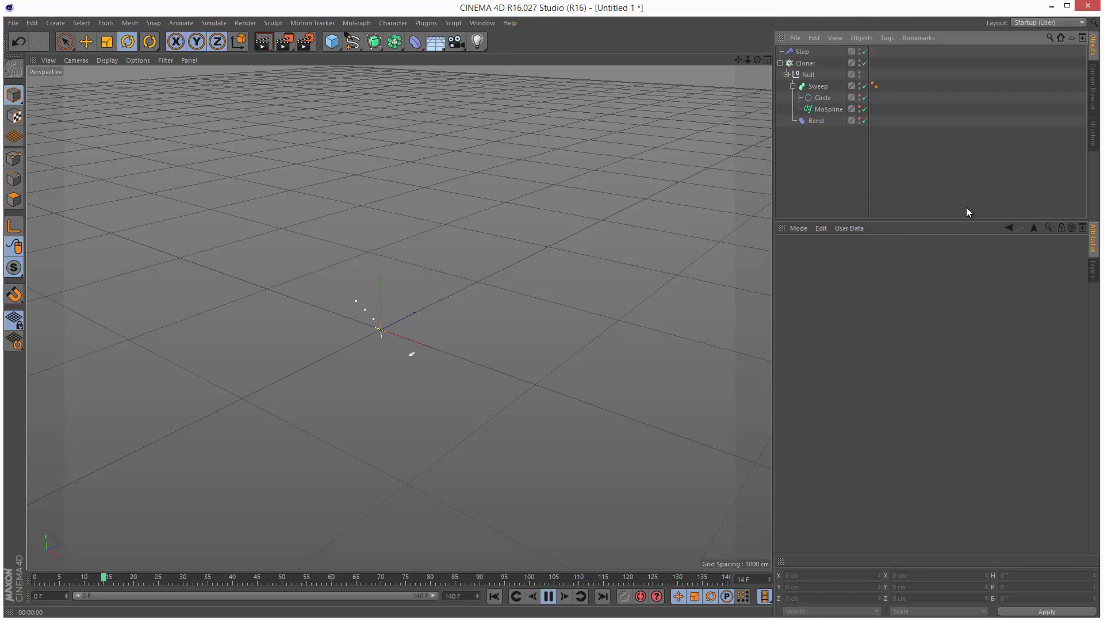